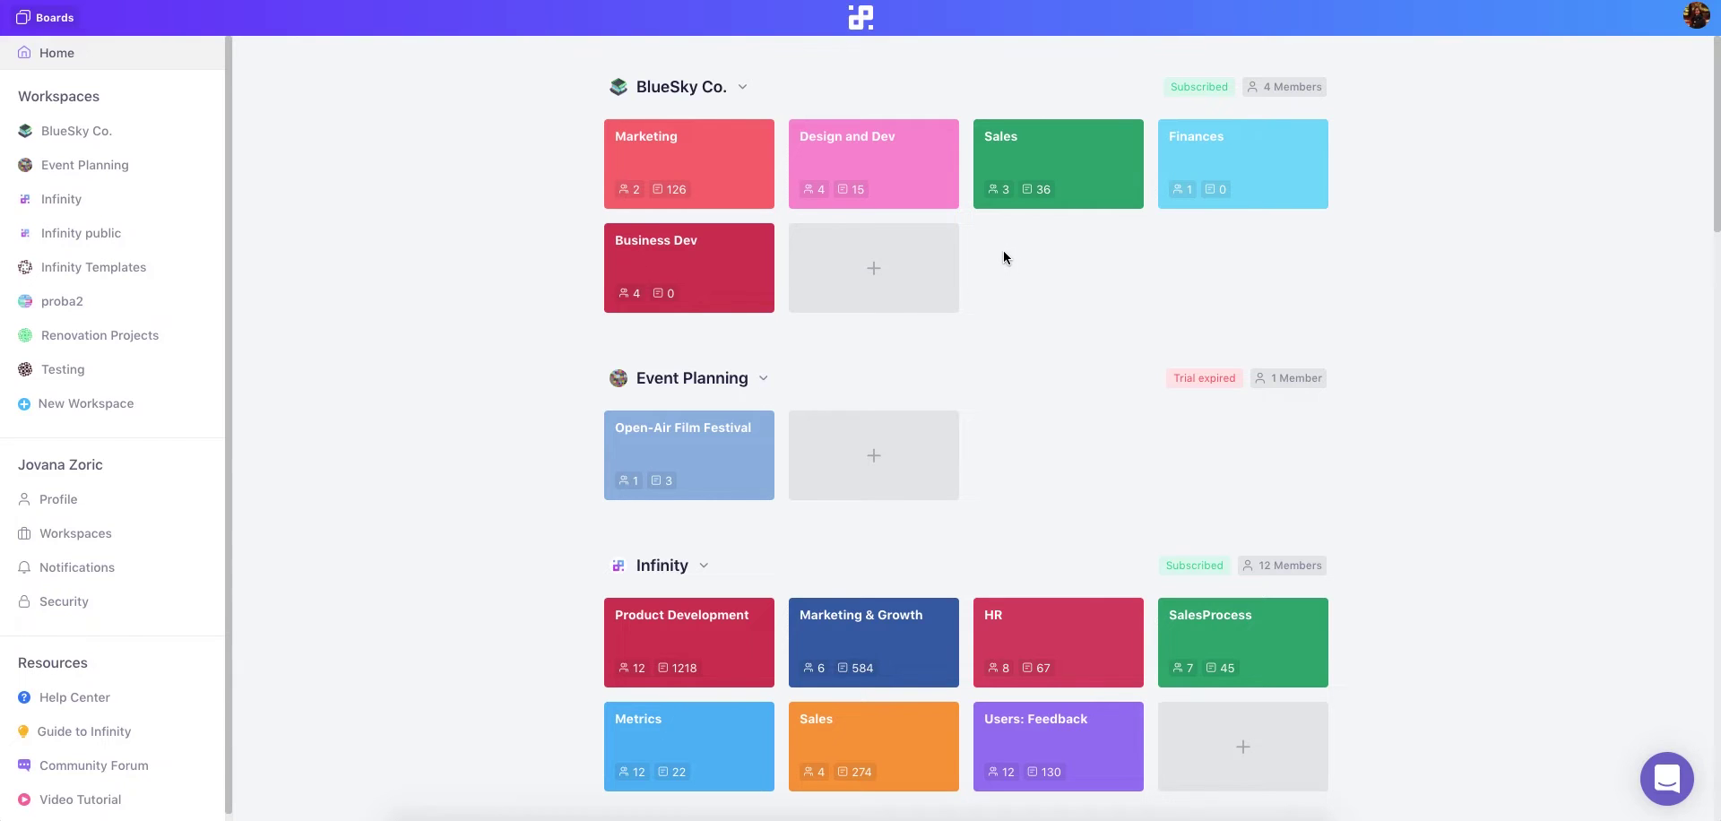
# Step: Create a board from scratch in the BlueSky Co. workspace, named HR, with the description "Everything related to HR"
pyautogui.click(875, 272)
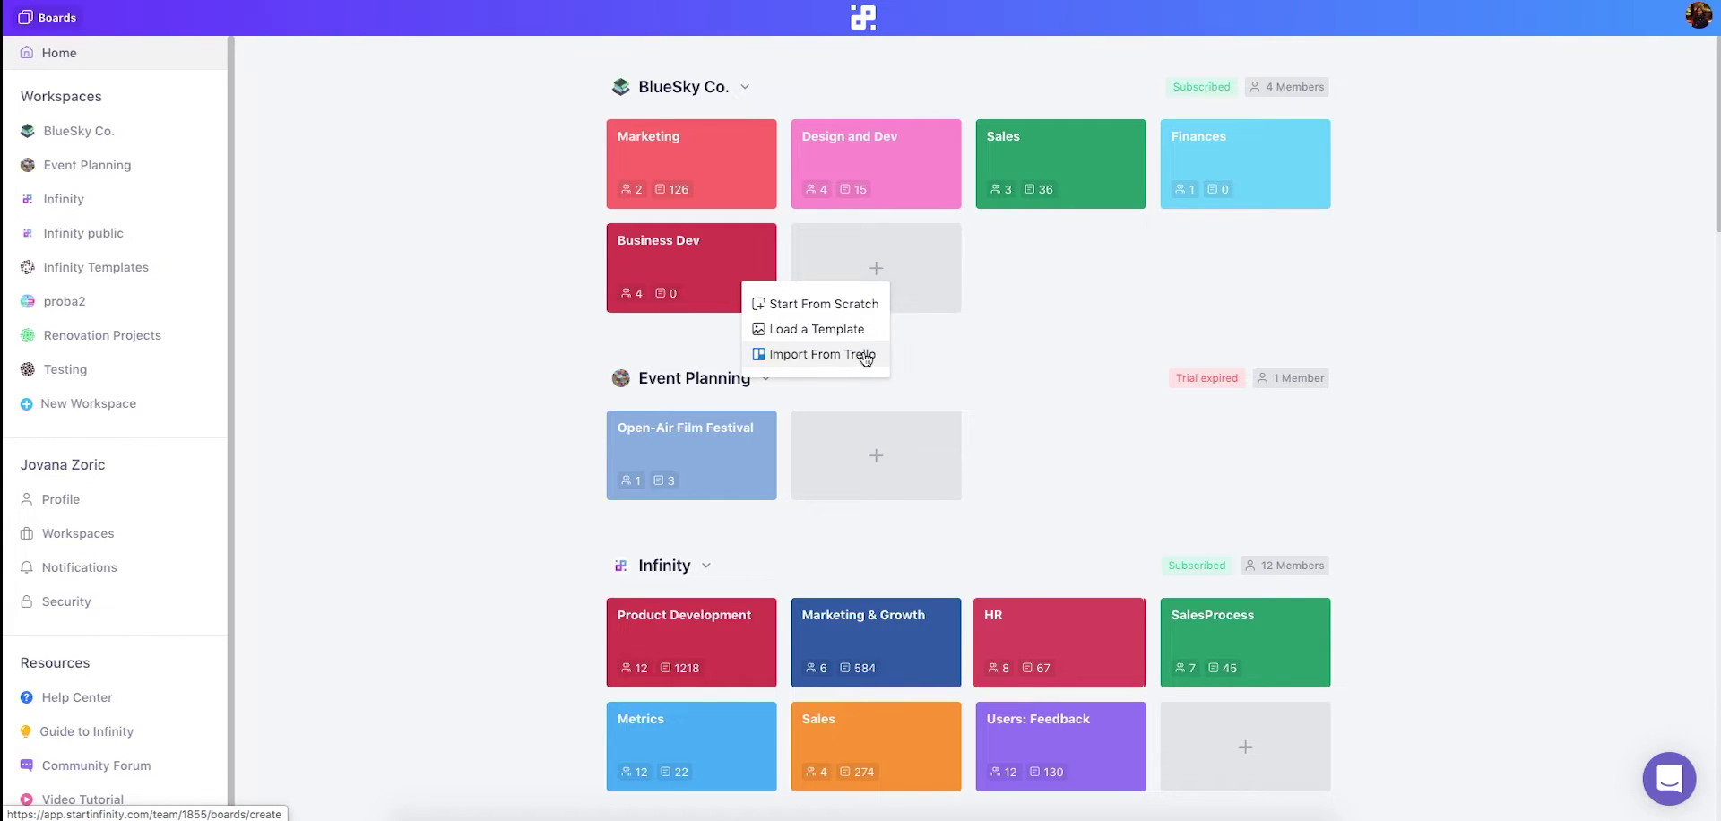
pyautogui.click(856, 337)
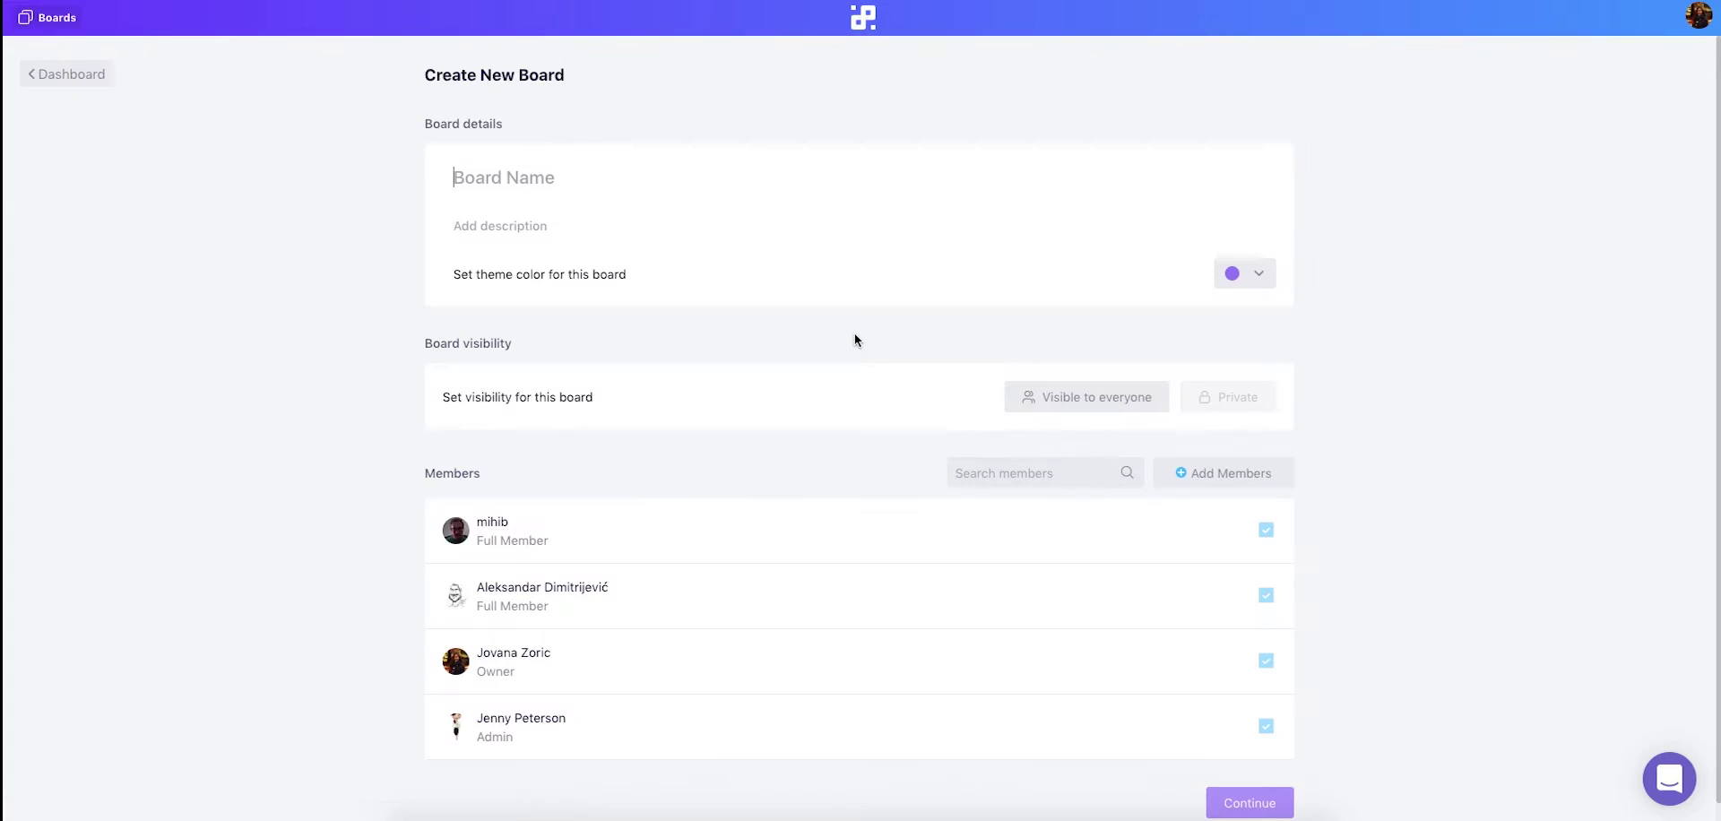
pyautogui.write('HR')
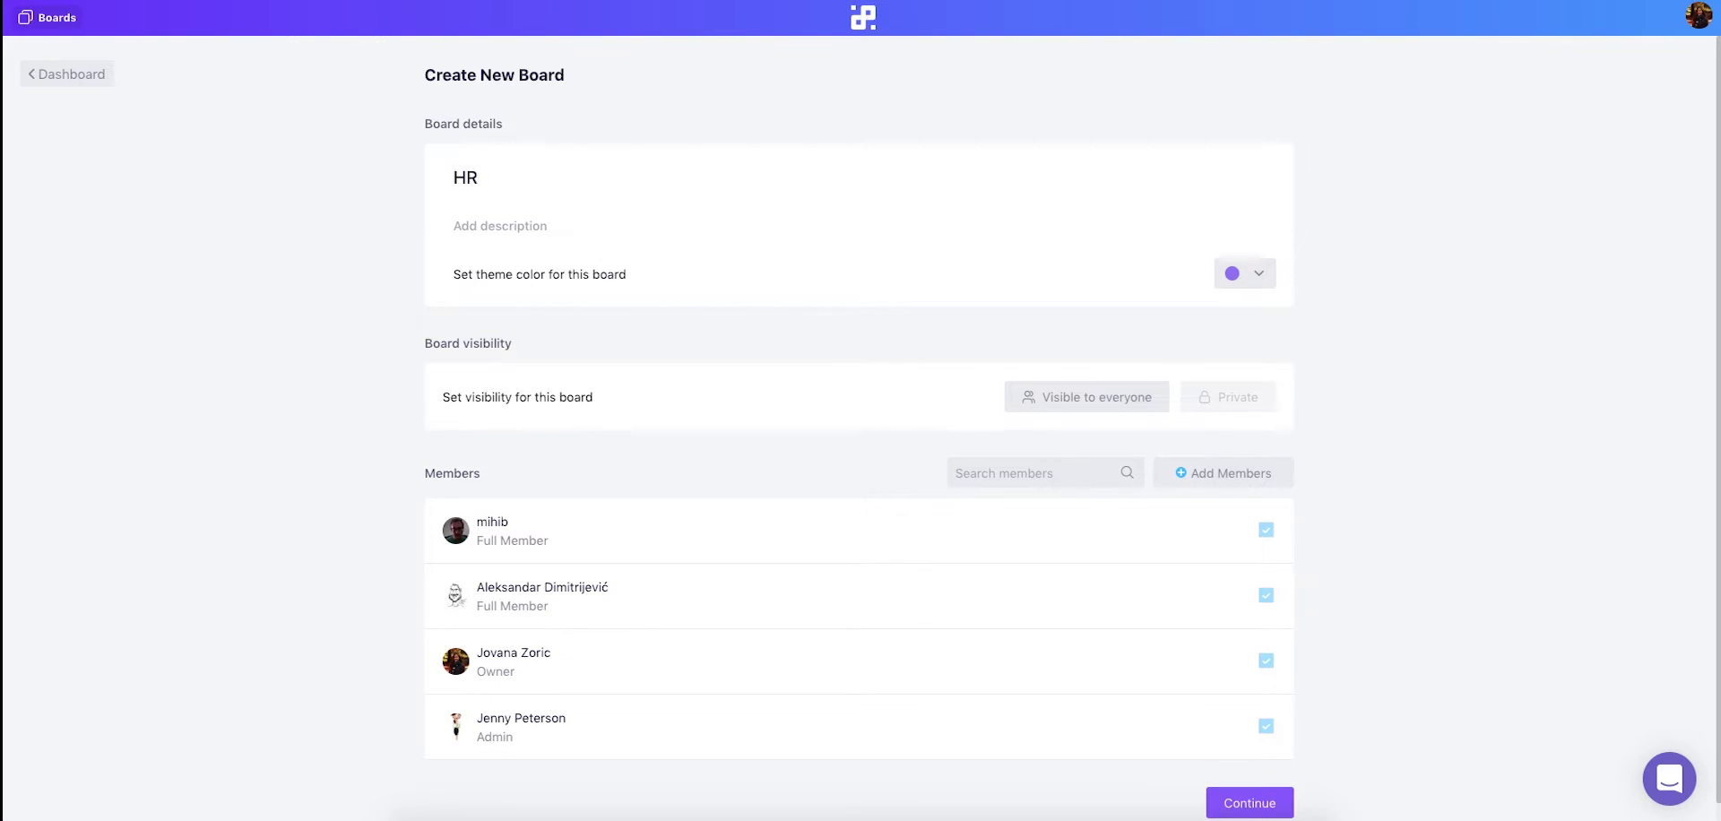
pyautogui.click(506, 235)
pyautogui.write('Everything related to HR')
# Step: Give the new board an orange theme color and create it as private, with the Admin member included
pyautogui.click(1235, 276)
pyautogui.click(1405, 386)
pyautogui.click(1220, 403)
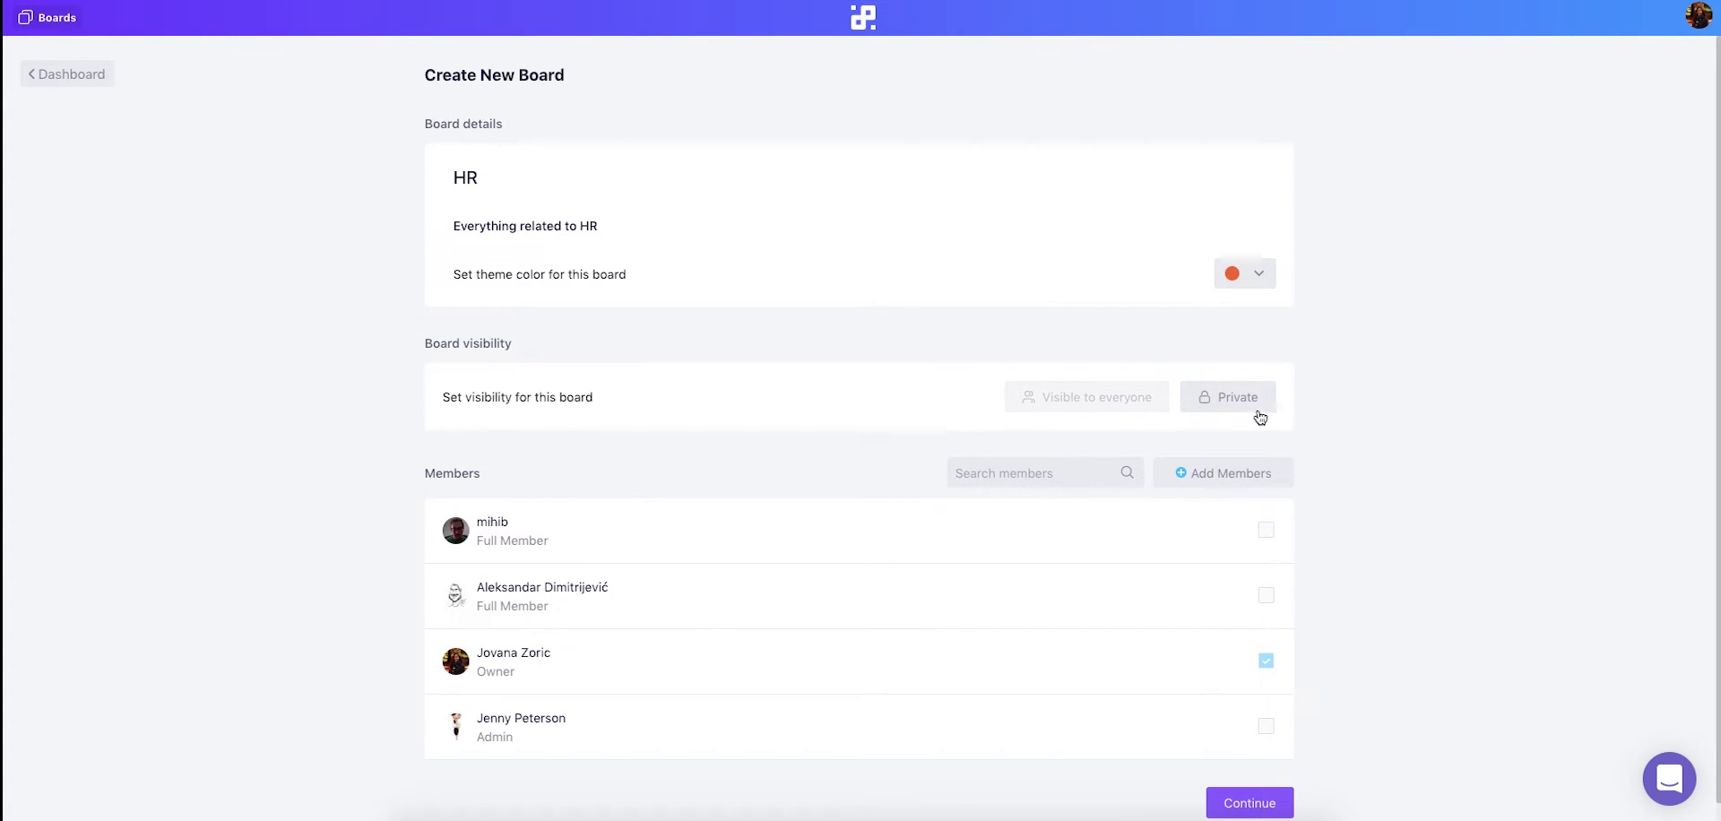
pyautogui.click(1266, 726)
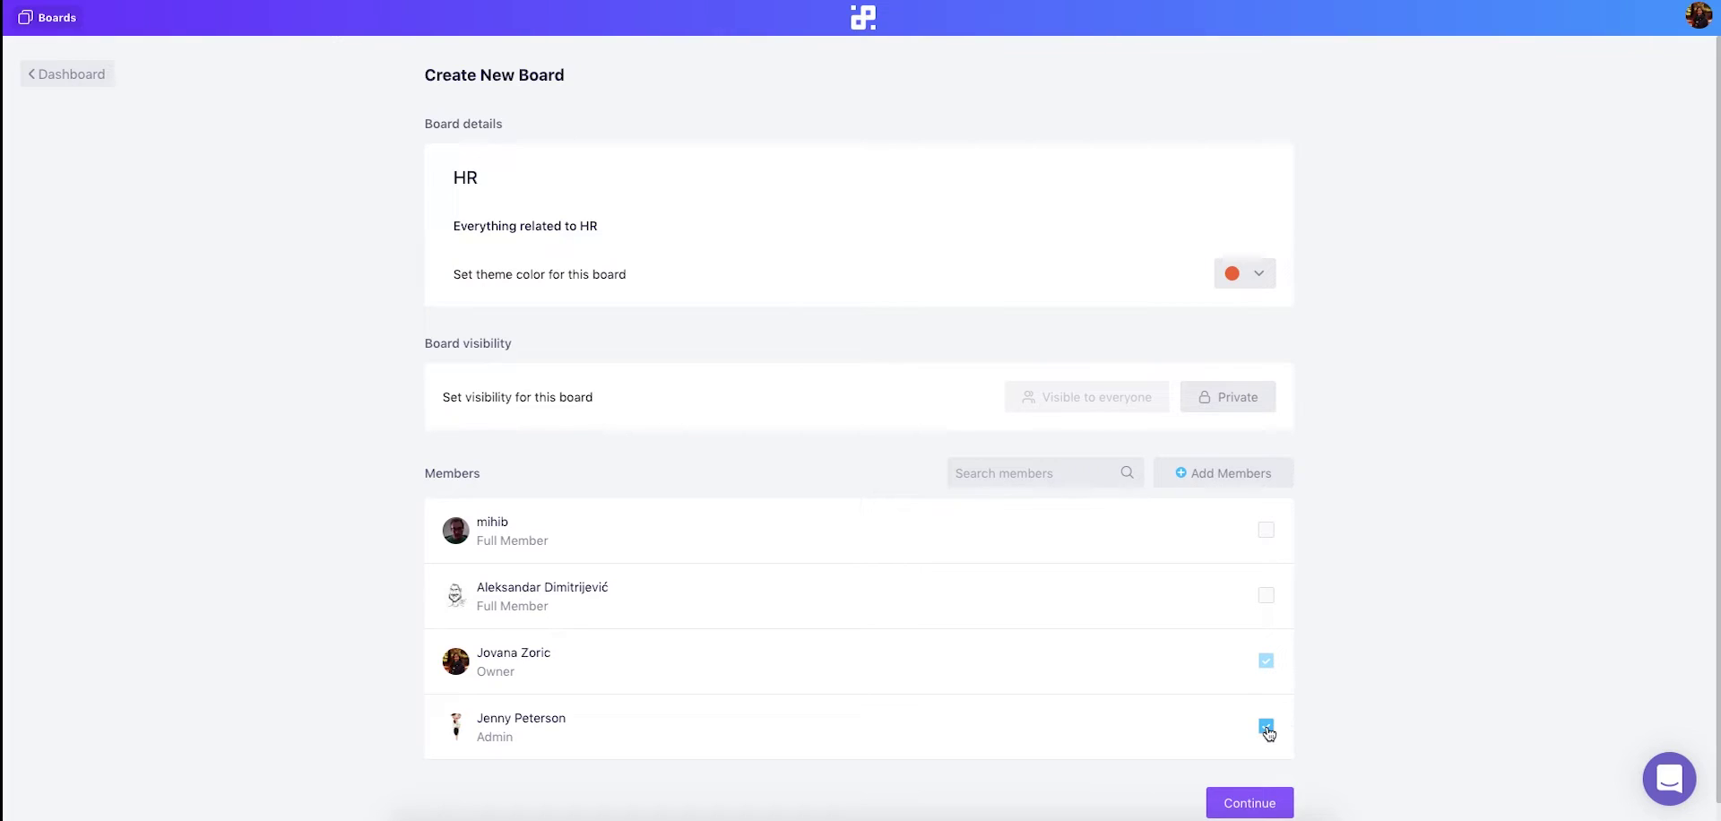
pyautogui.click(1245, 798)
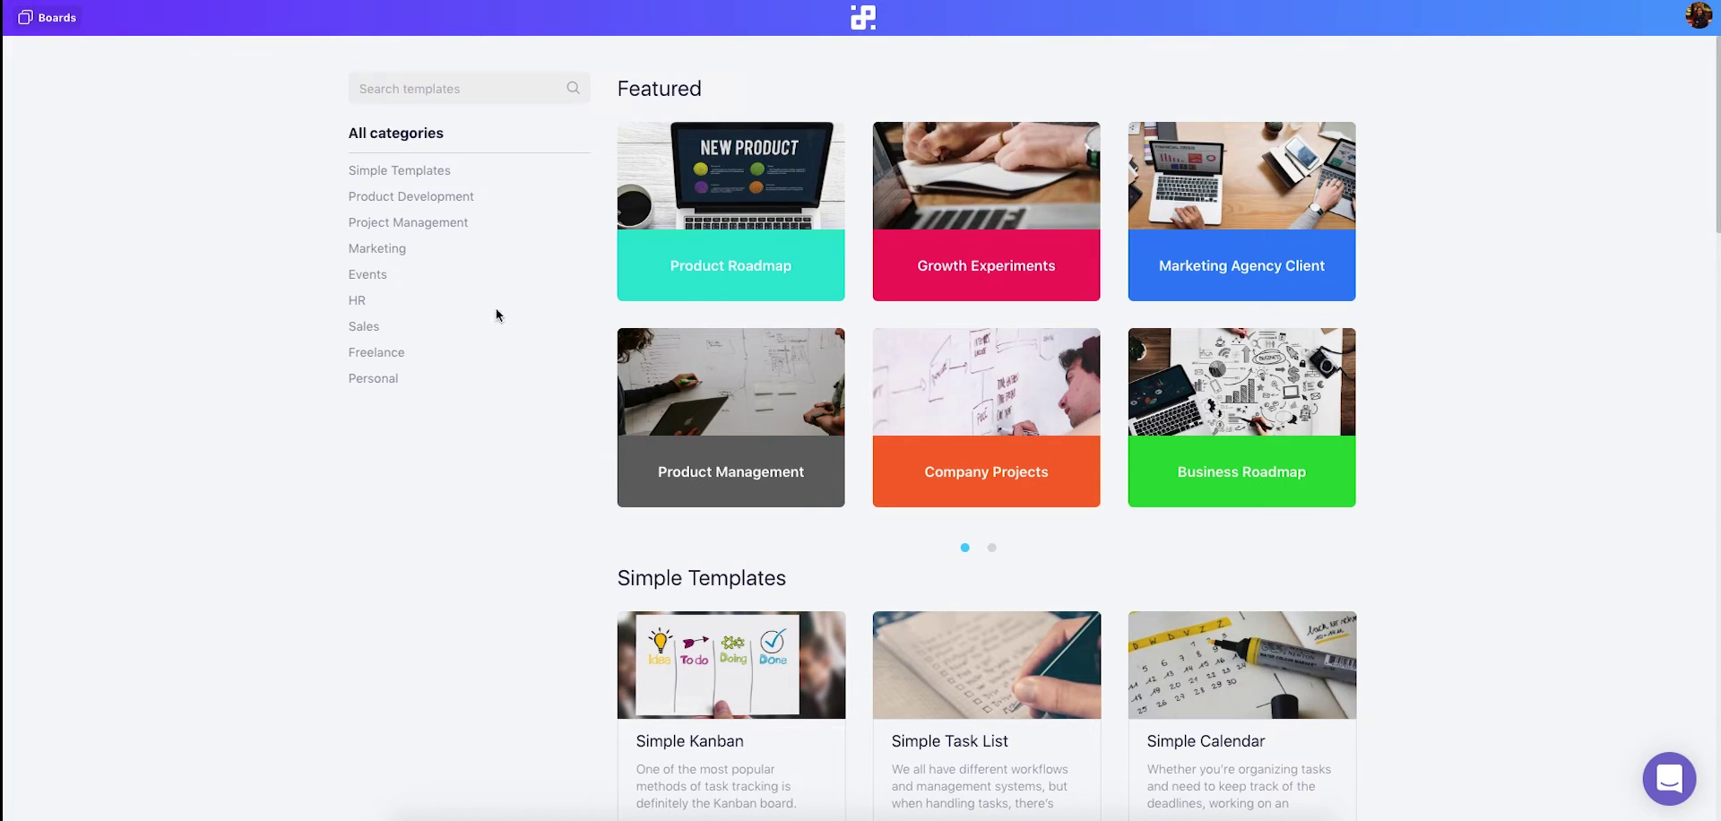
# Step: Load the HR template from the HR template category into the new board
pyautogui.click(359, 301)
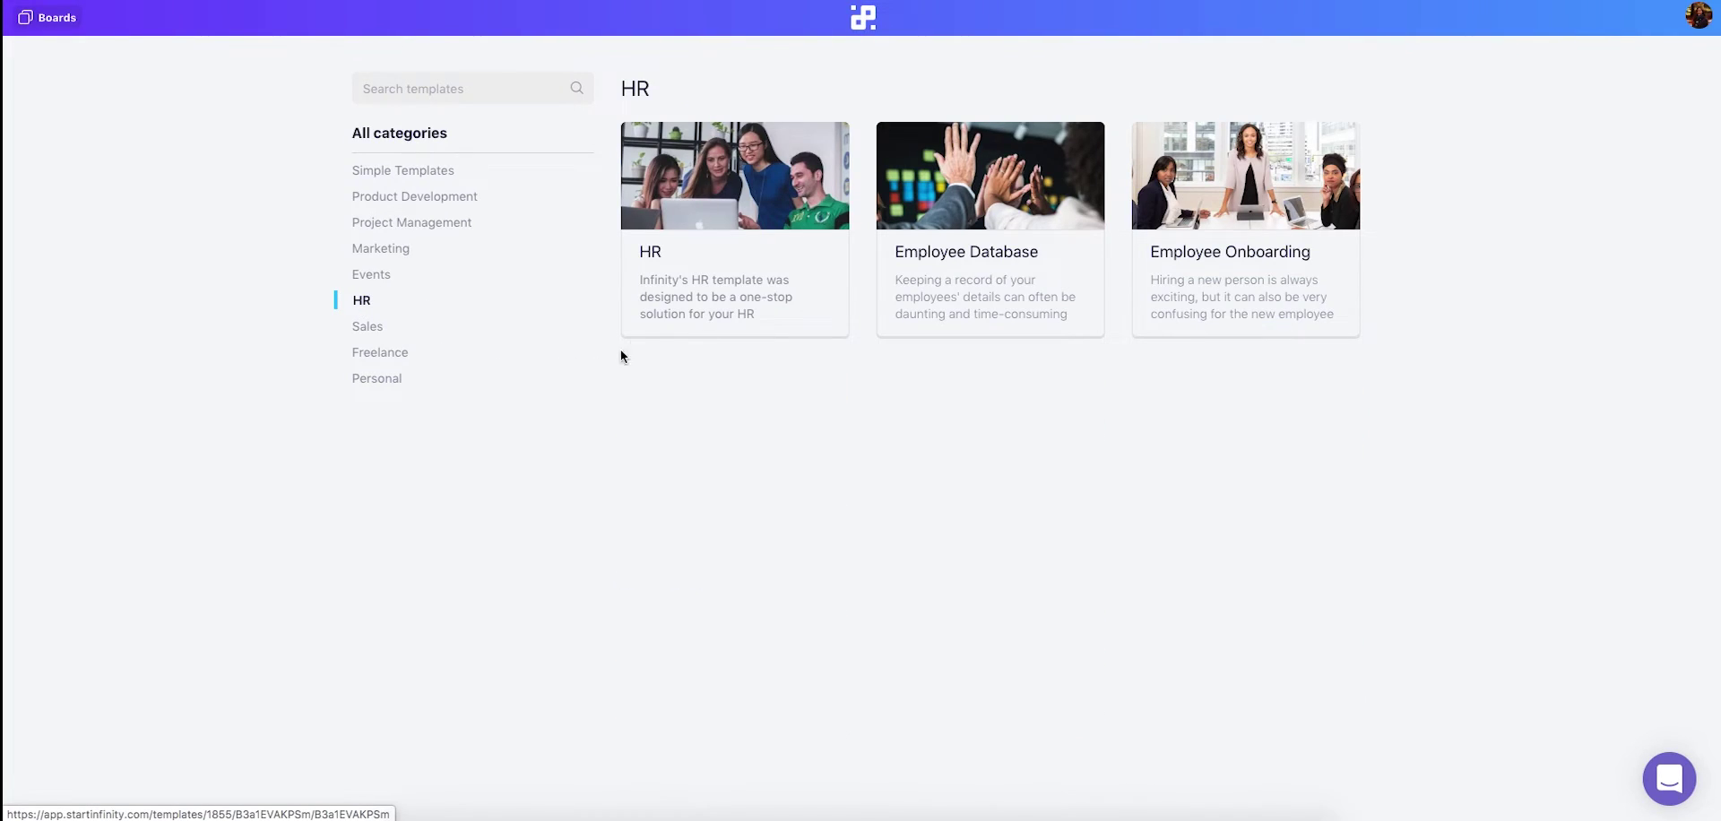
pyautogui.click(655, 253)
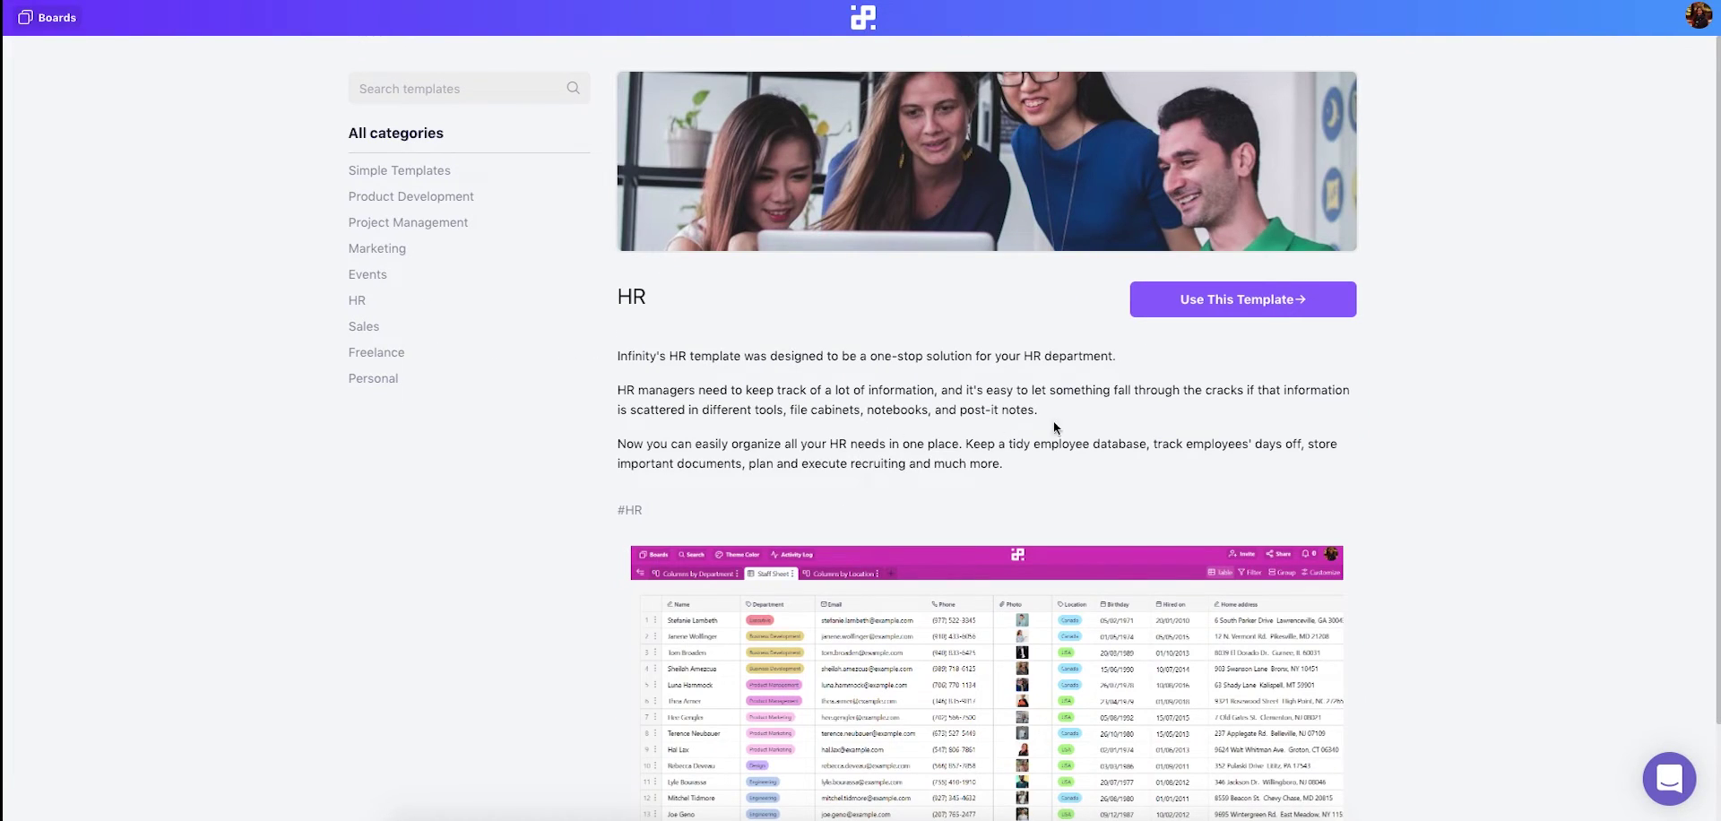
pyautogui.click(1228, 299)
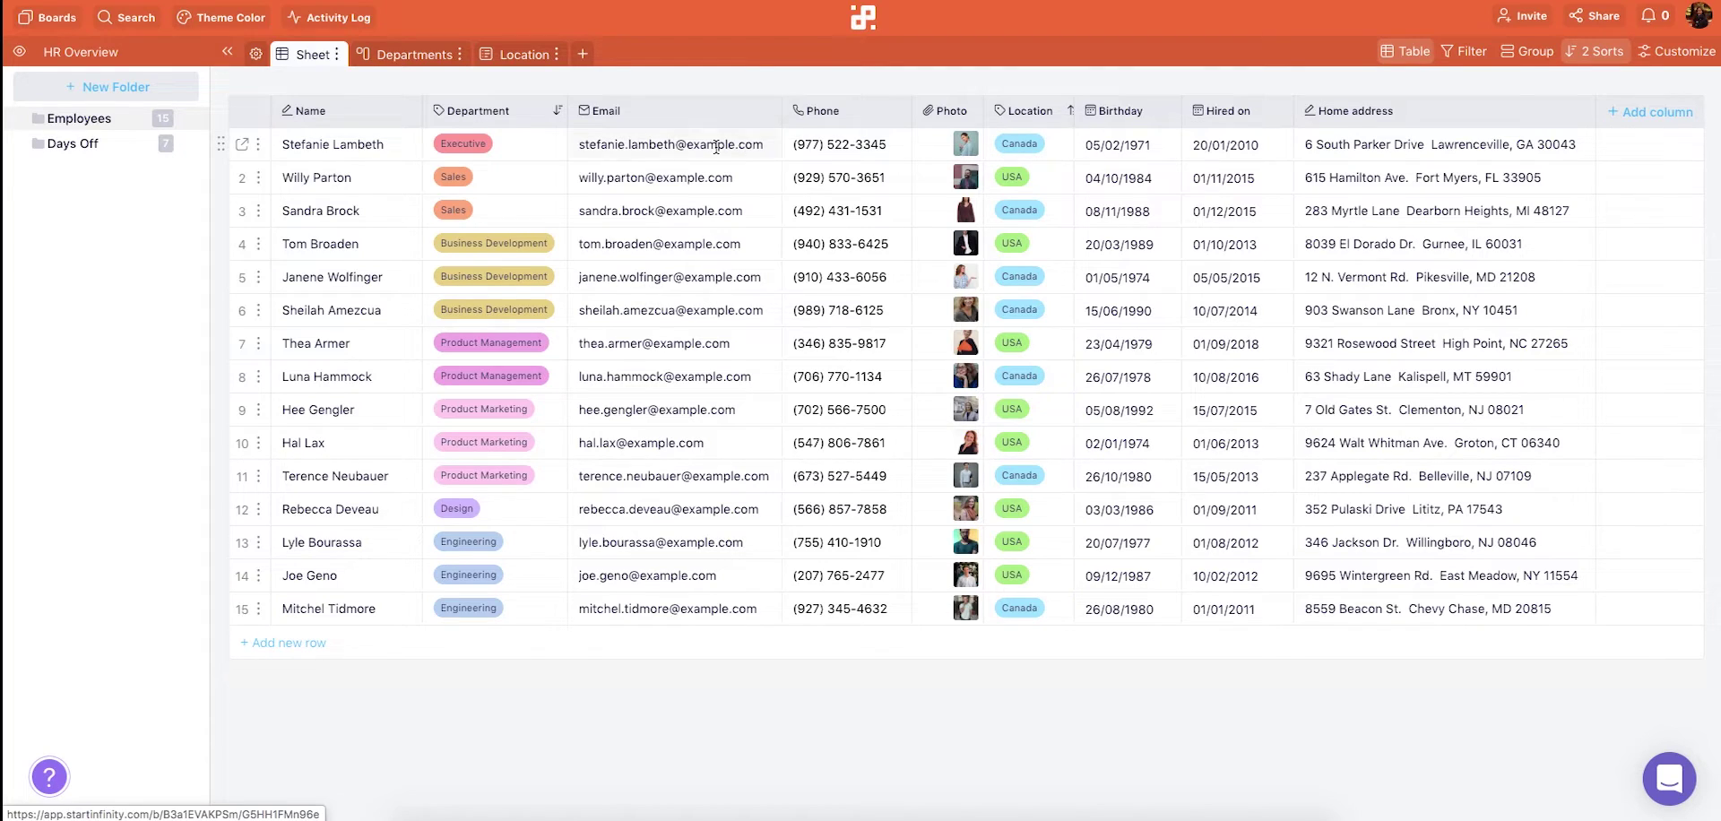
# Step: Open the first employee's record, look through all its attributes, and close it
pyautogui.click(240, 146)
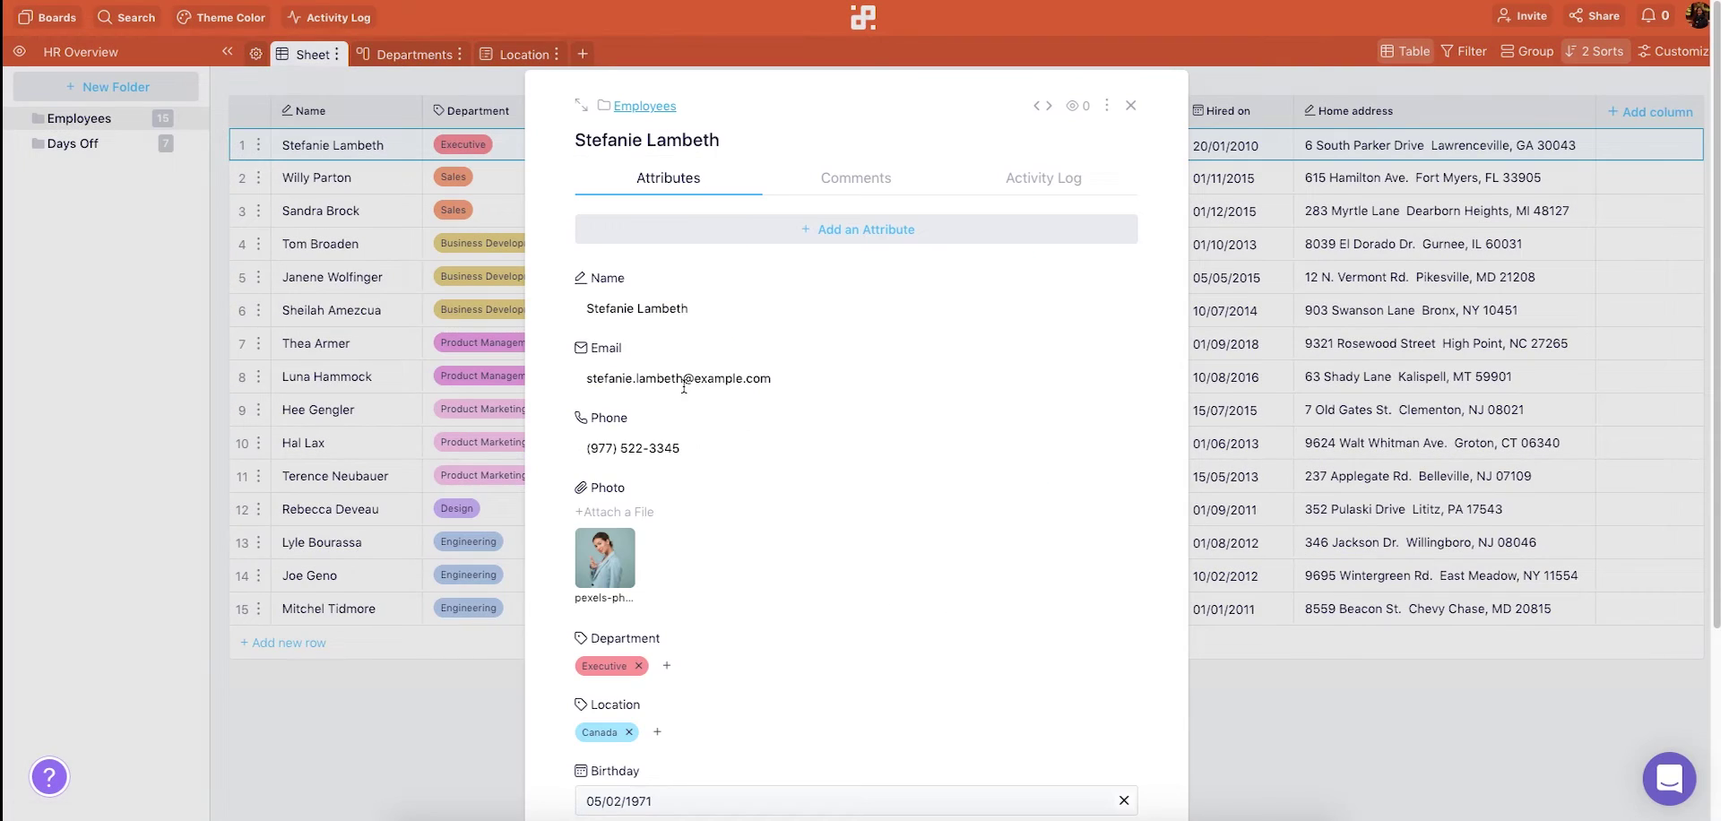
pyautogui.scroll(-2, 844, 430)
pyautogui.scroll(-2, 845, 430)
pyautogui.scroll(4, 845, 430)
pyautogui.click(408, 100)
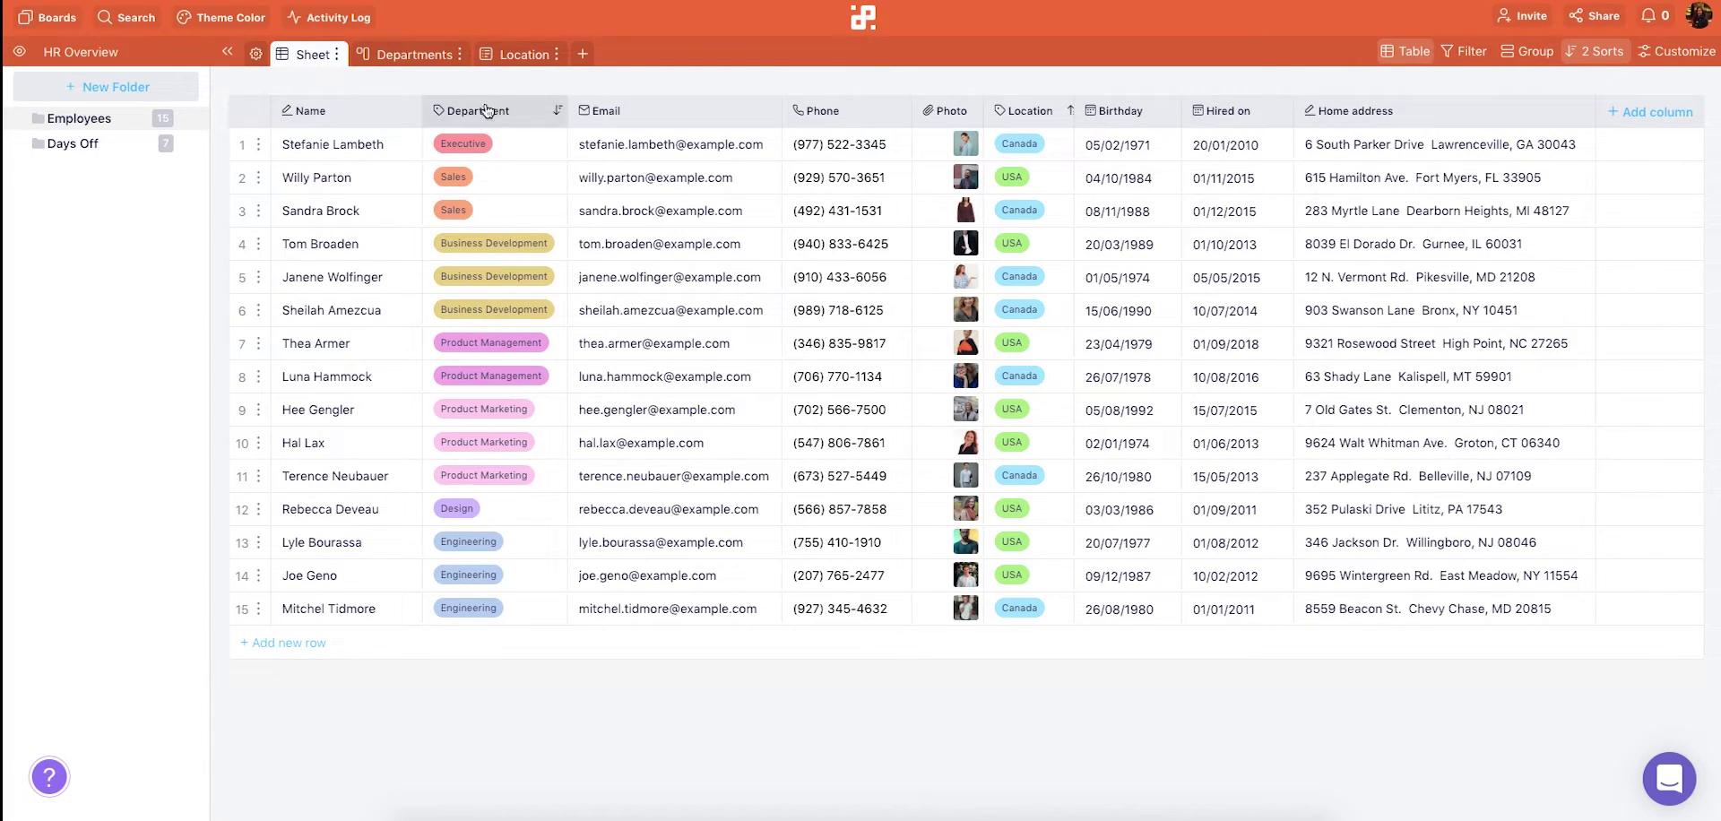
# Step: Change the first employee's Department label to Sales
pyautogui.click(484, 154)
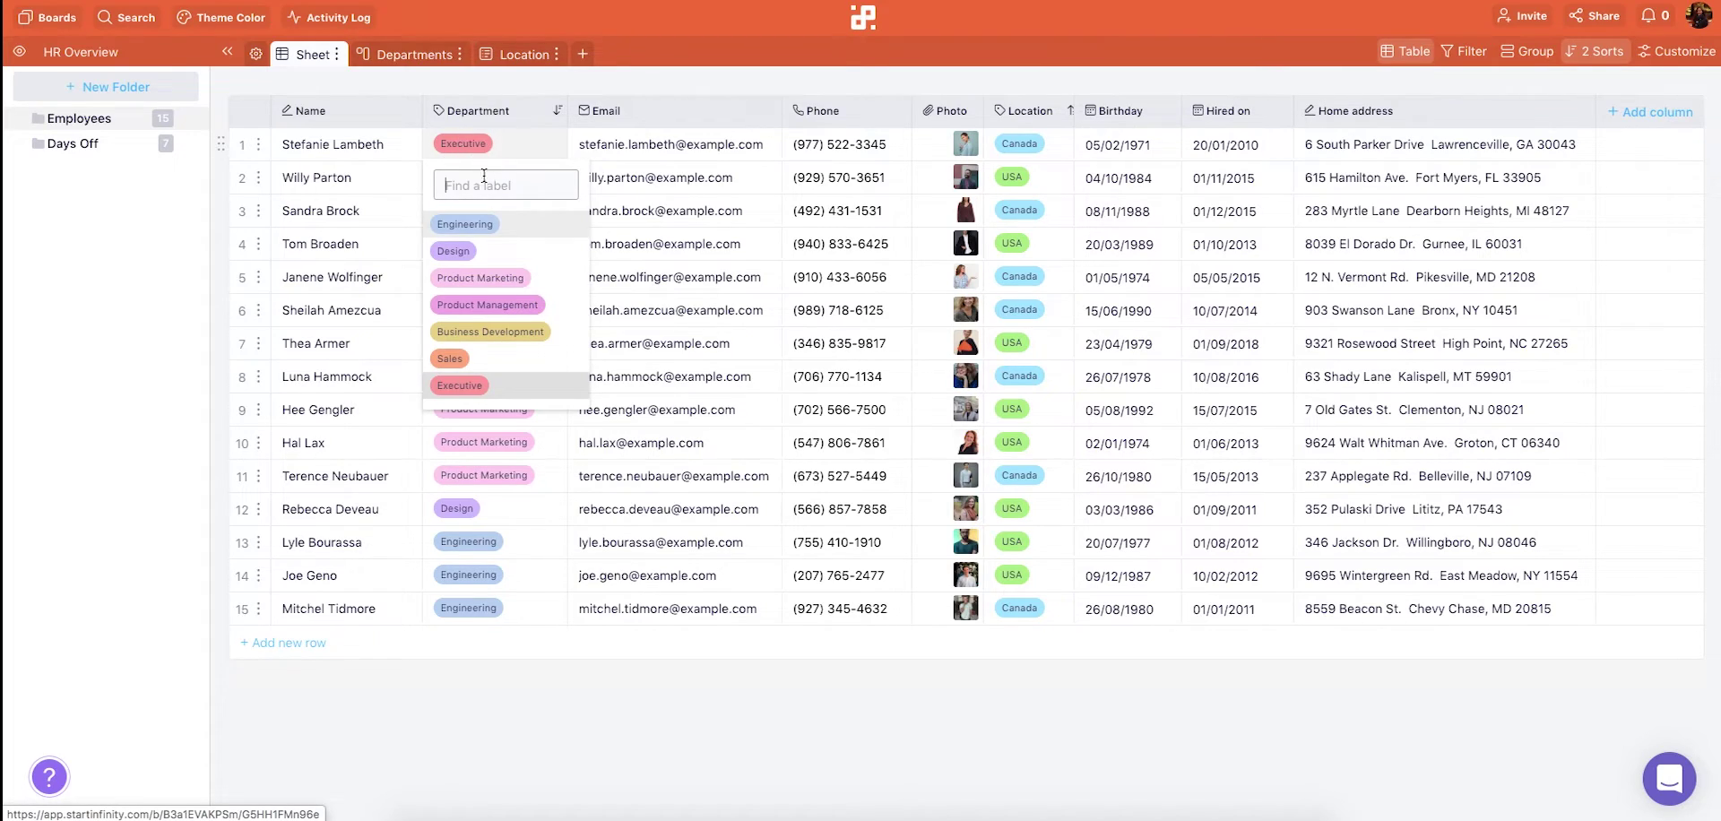
pyautogui.click(448, 358)
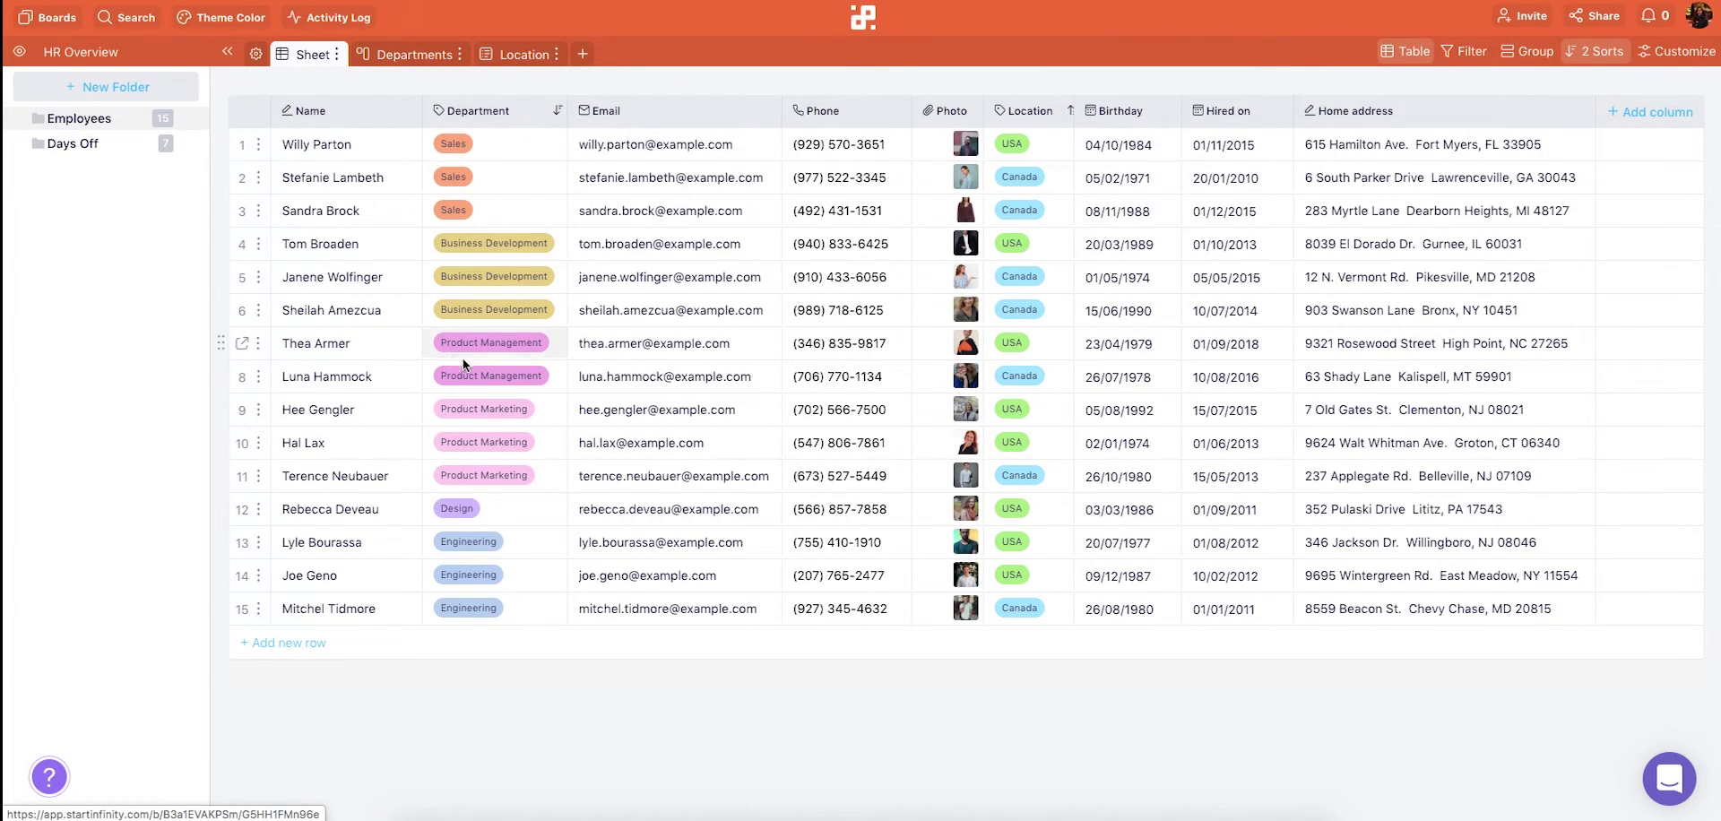
# Step: Add a Links column named Files to the Employees table, and move Hired on before Birthday and Location after Department
pyautogui.click(1625, 132)
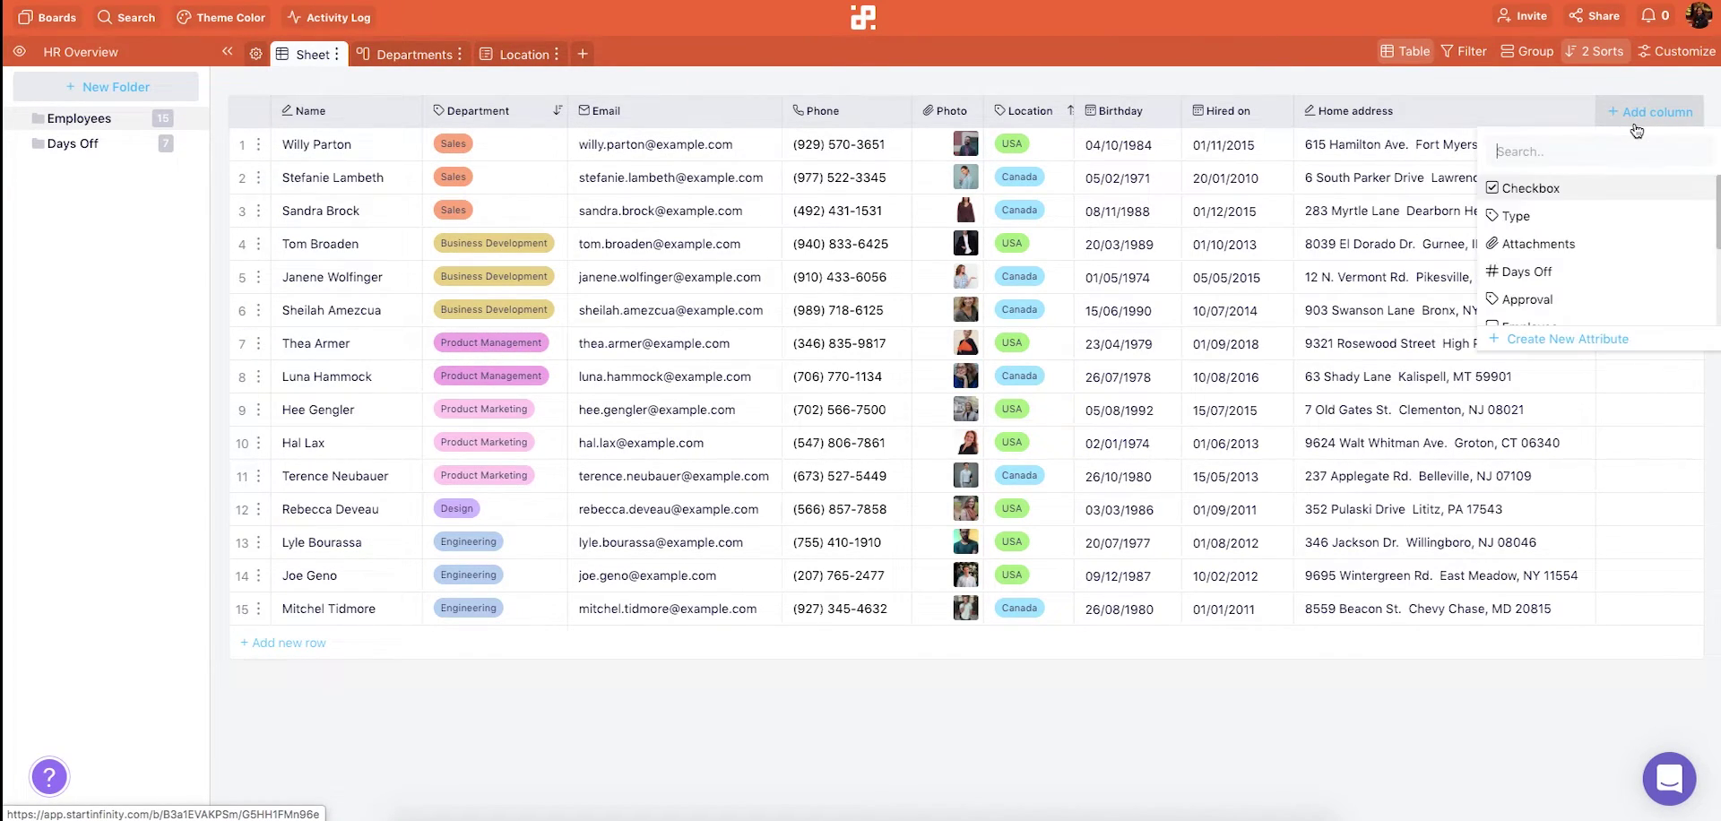
pyautogui.click(1579, 335)
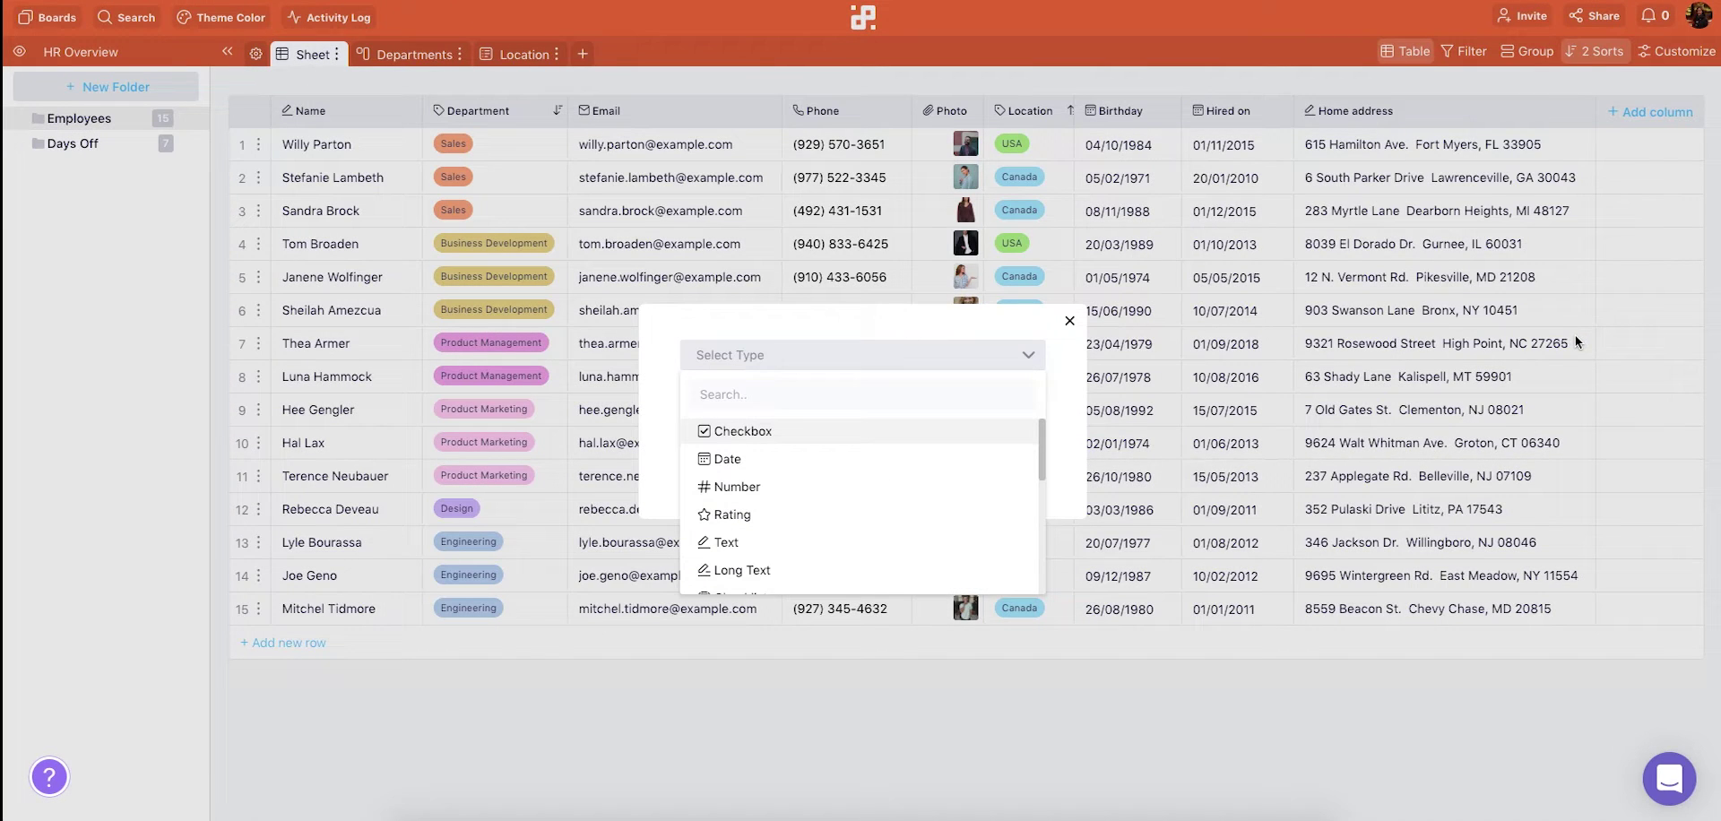
pyautogui.write('Link')
pyautogui.click(728, 433)
pyautogui.write('F')
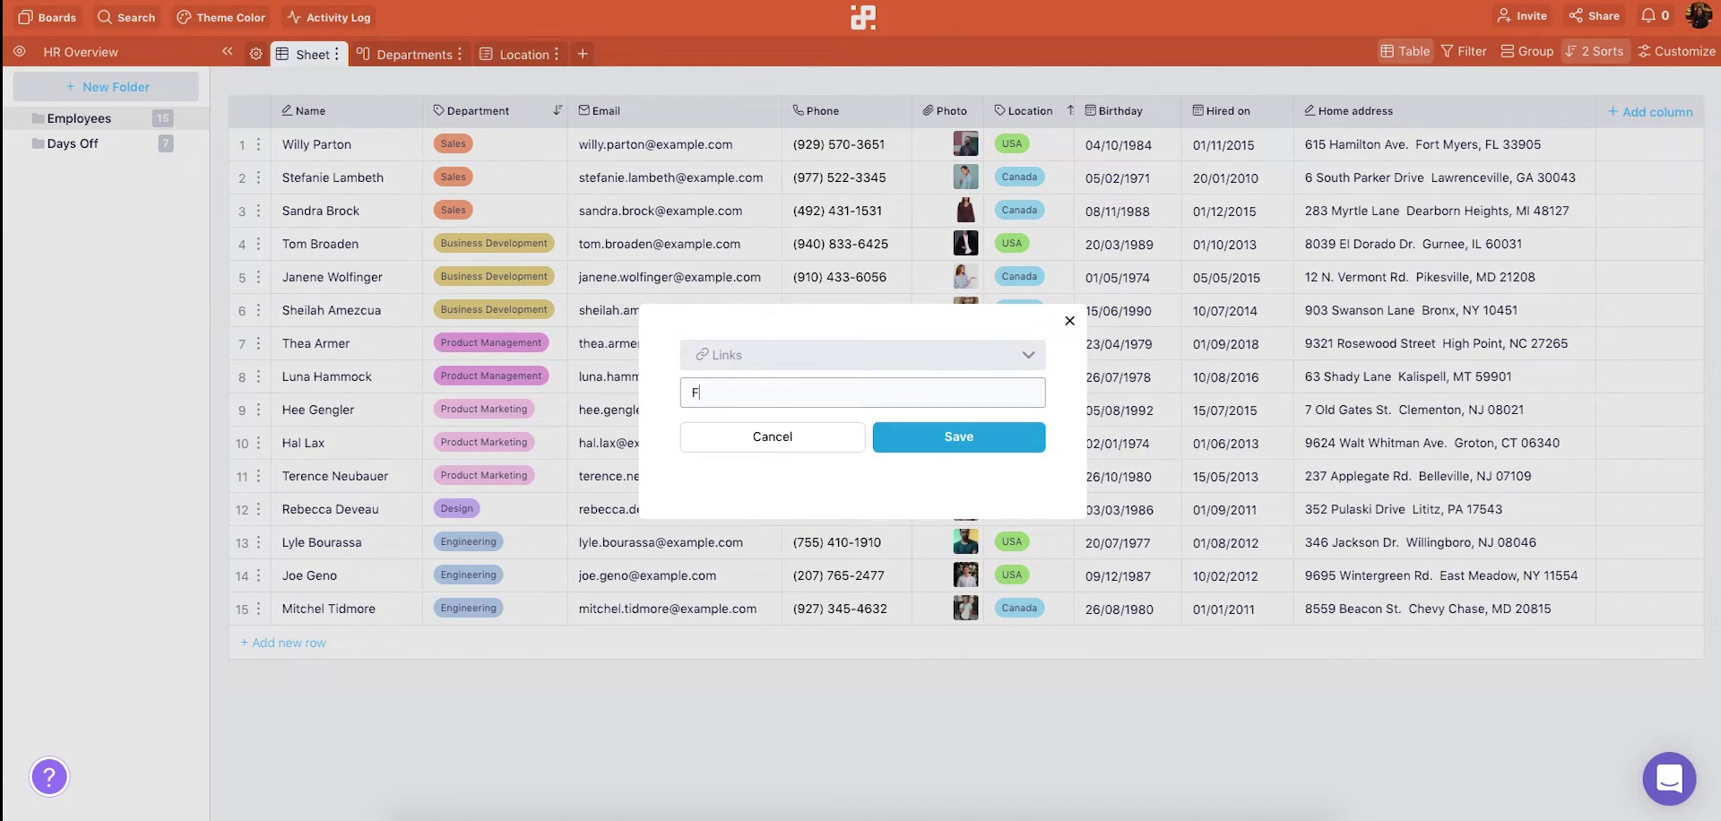
pyautogui.write('iles')
pyautogui.click(932, 448)
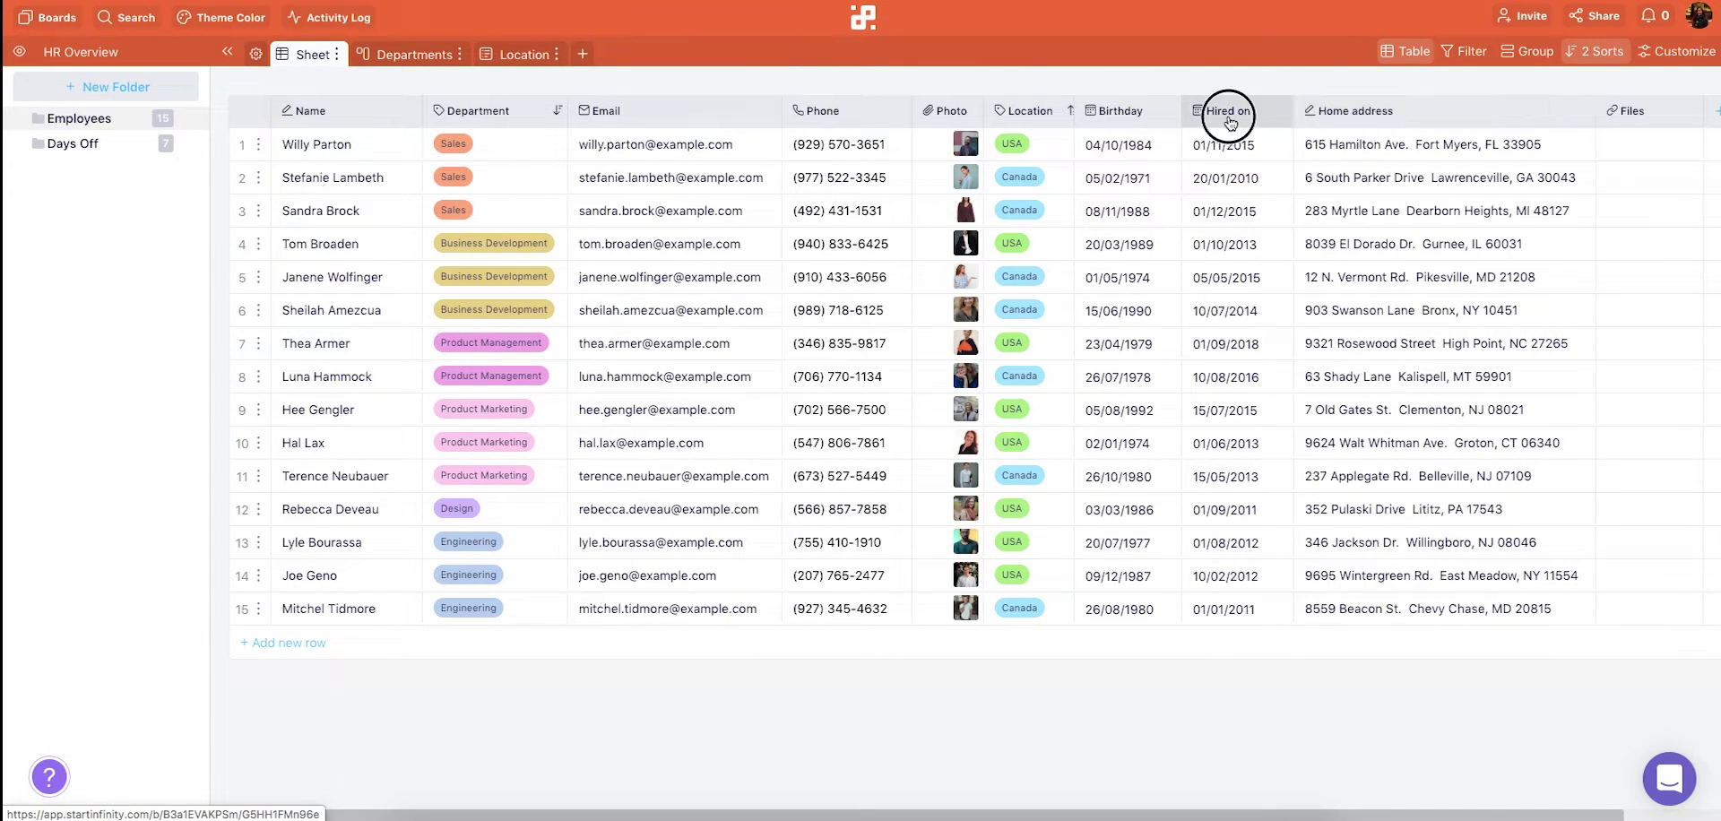
pyautogui.moveTo(1229, 123); pyautogui.dragTo(591, 110)
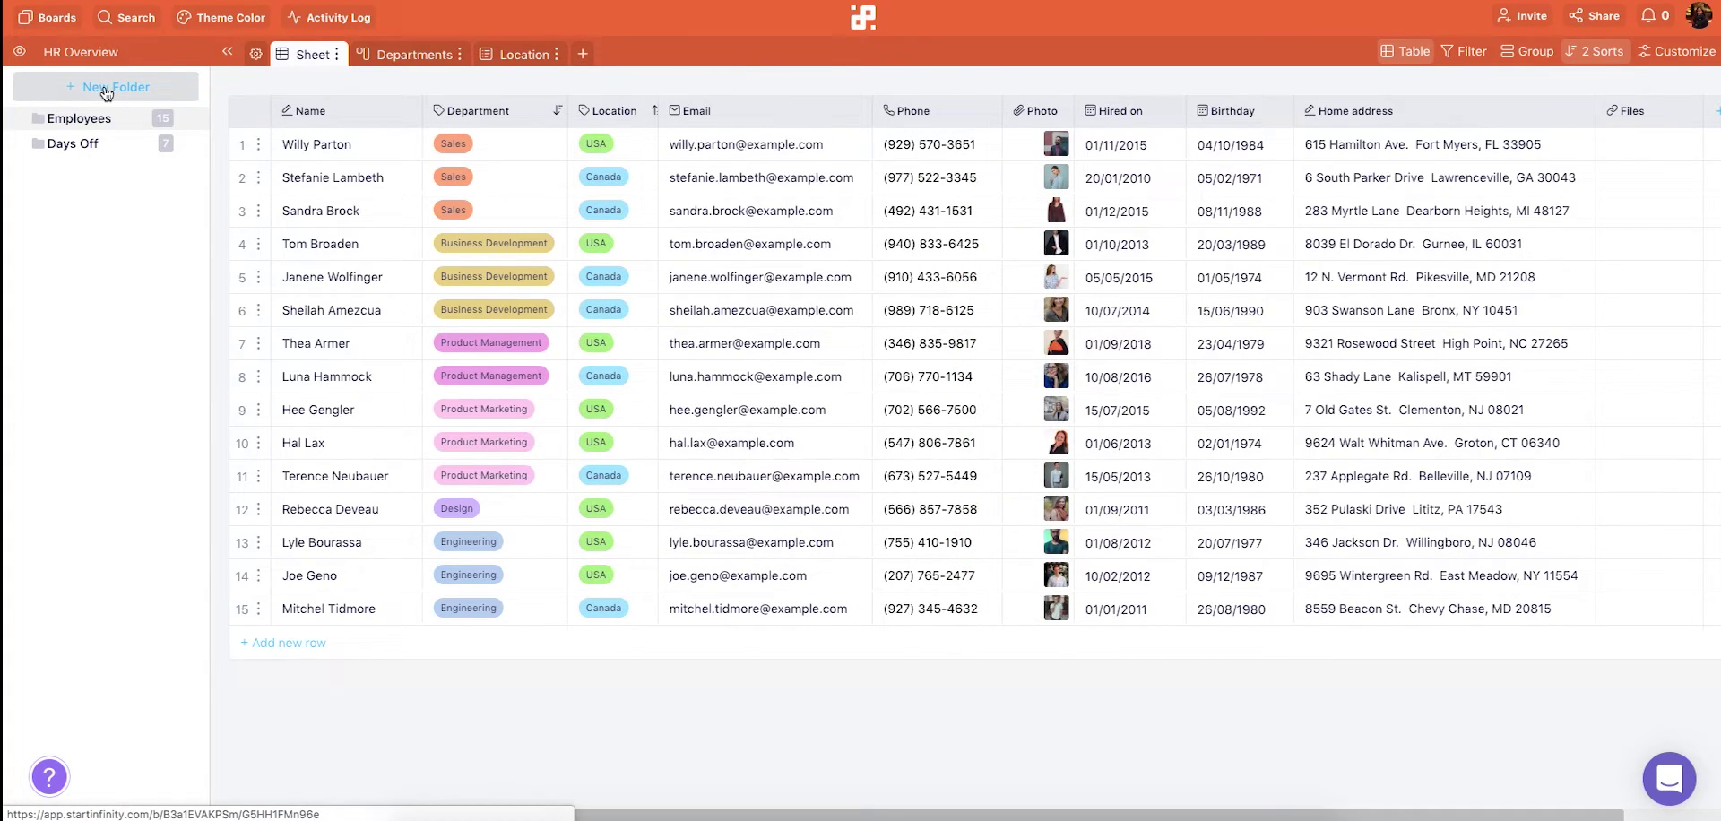
# Step: Create a new folder named Tasks and give it a Table view
pyautogui.click(106, 87)
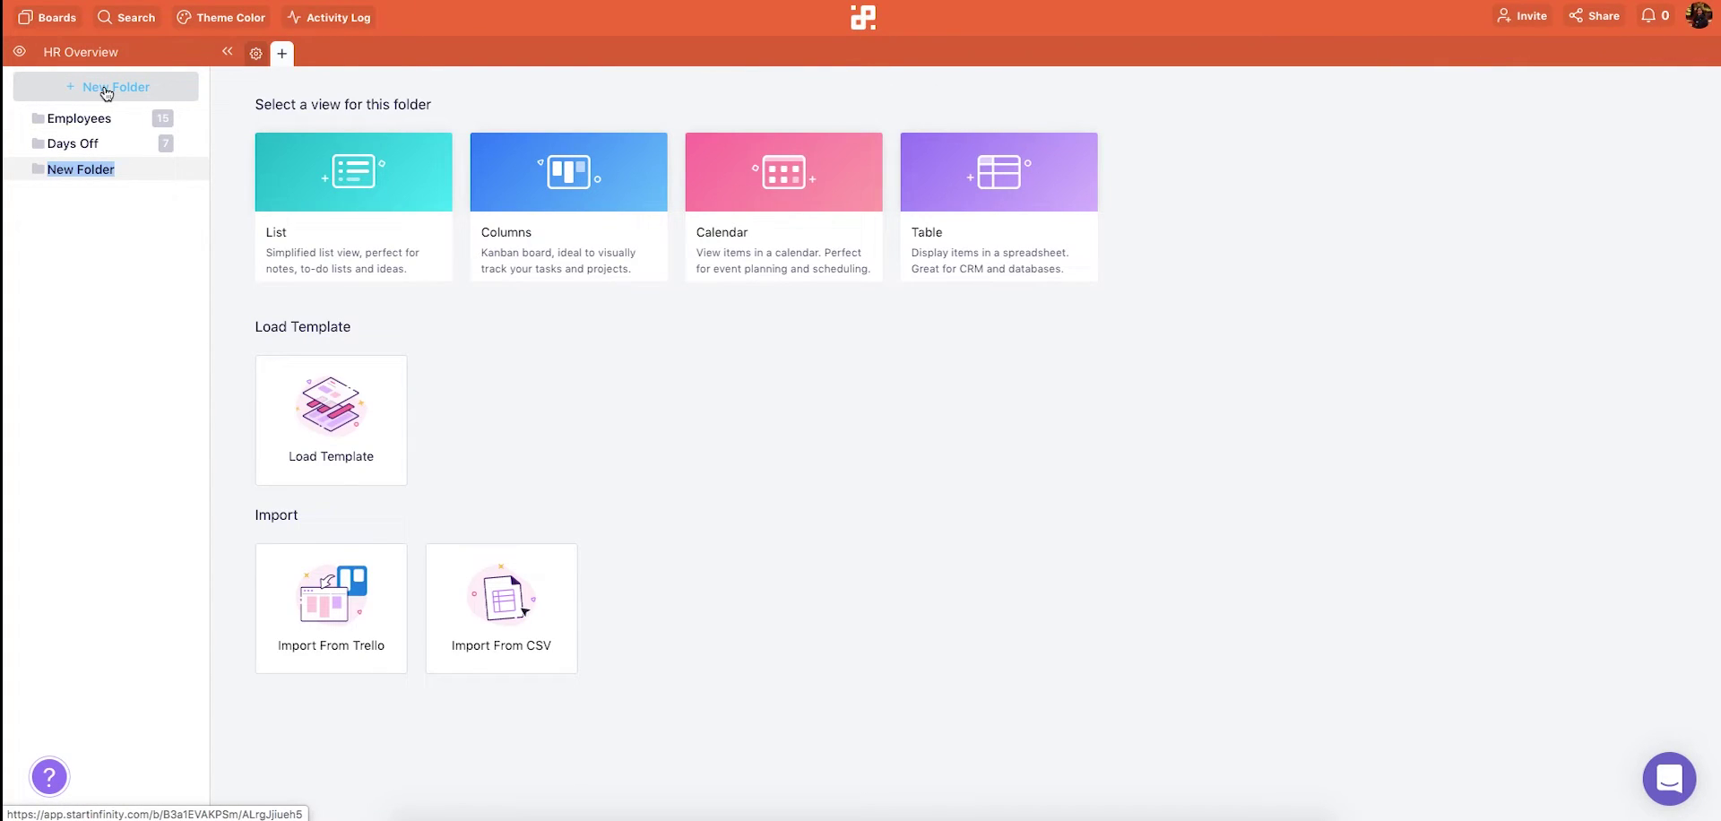
pyautogui.write('Tasks')
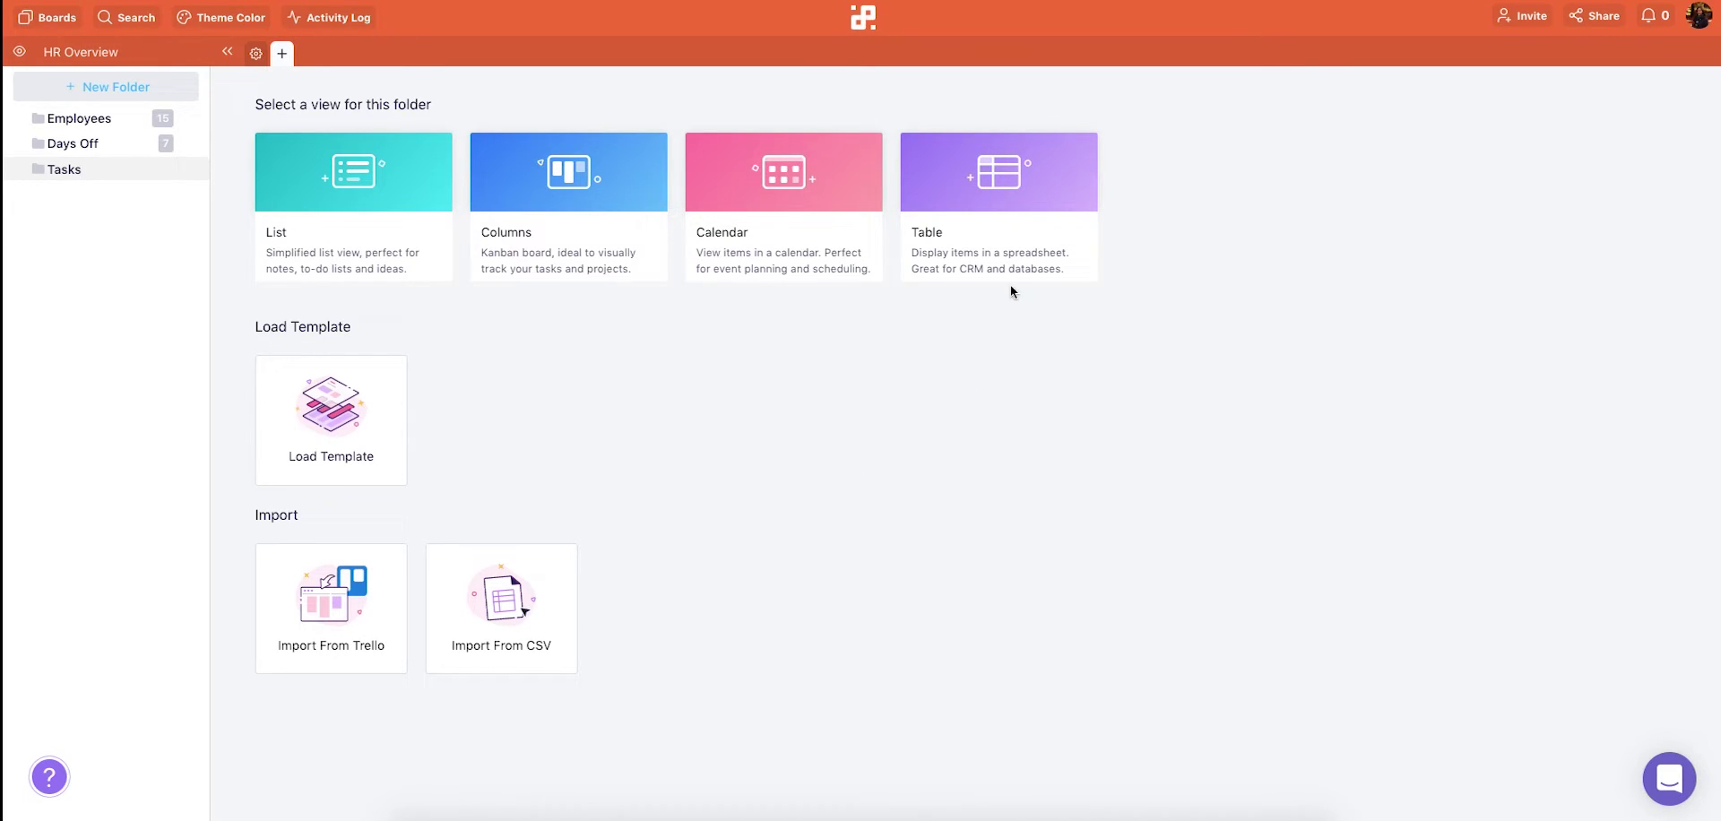
pyautogui.click(980, 193)
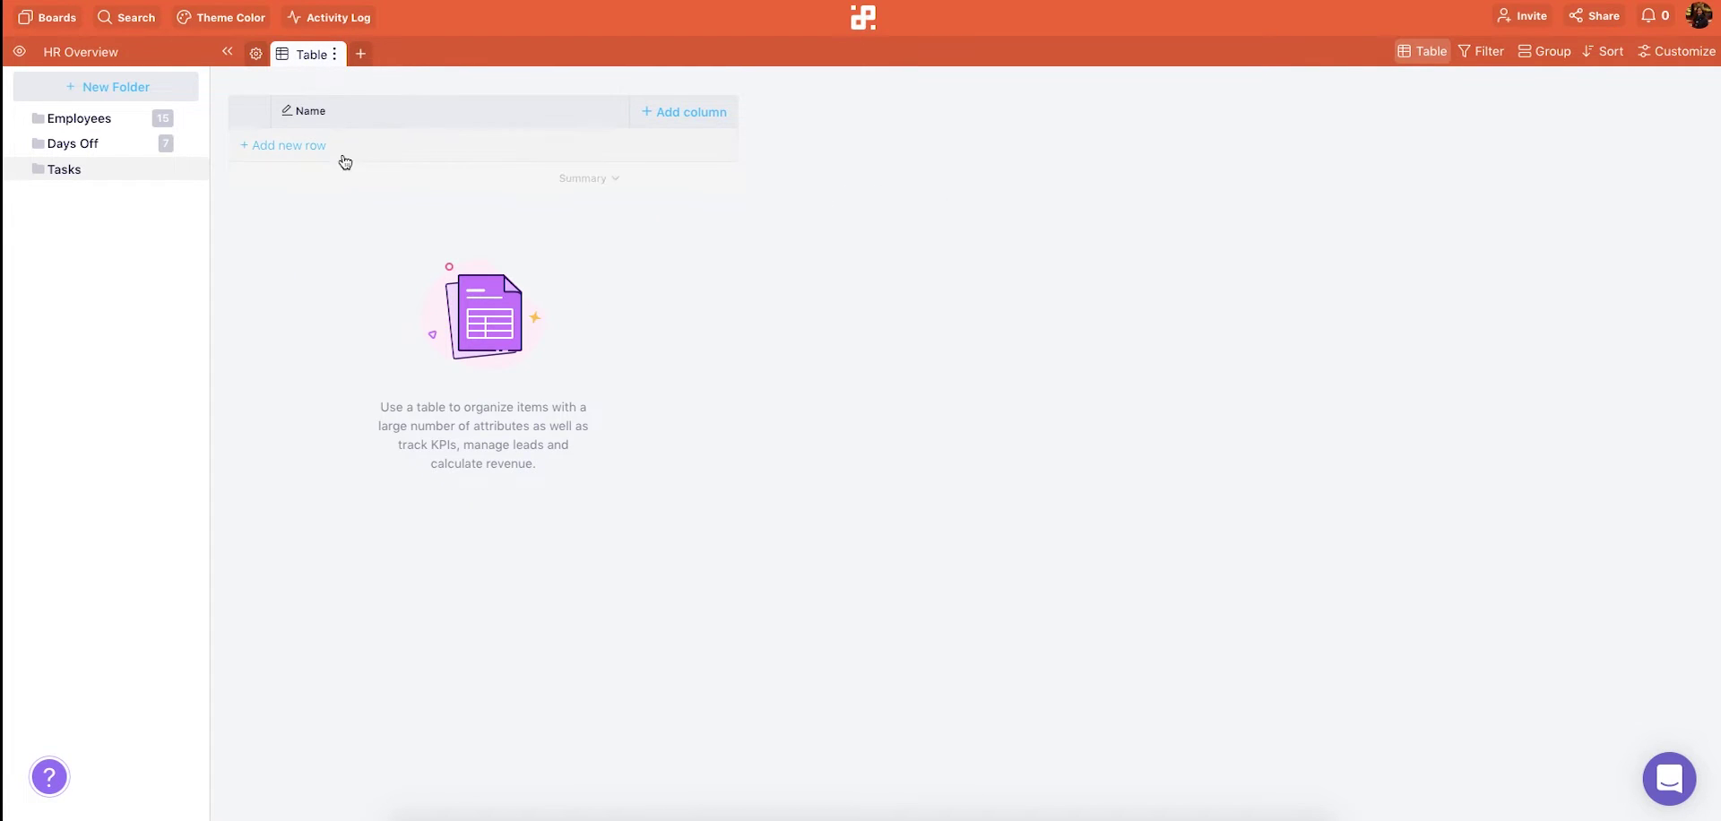
# Step: Fill the Tasks table with 14 HR task rows, from signing a contract to buying a birthday cake
pyautogui.click(282, 147)
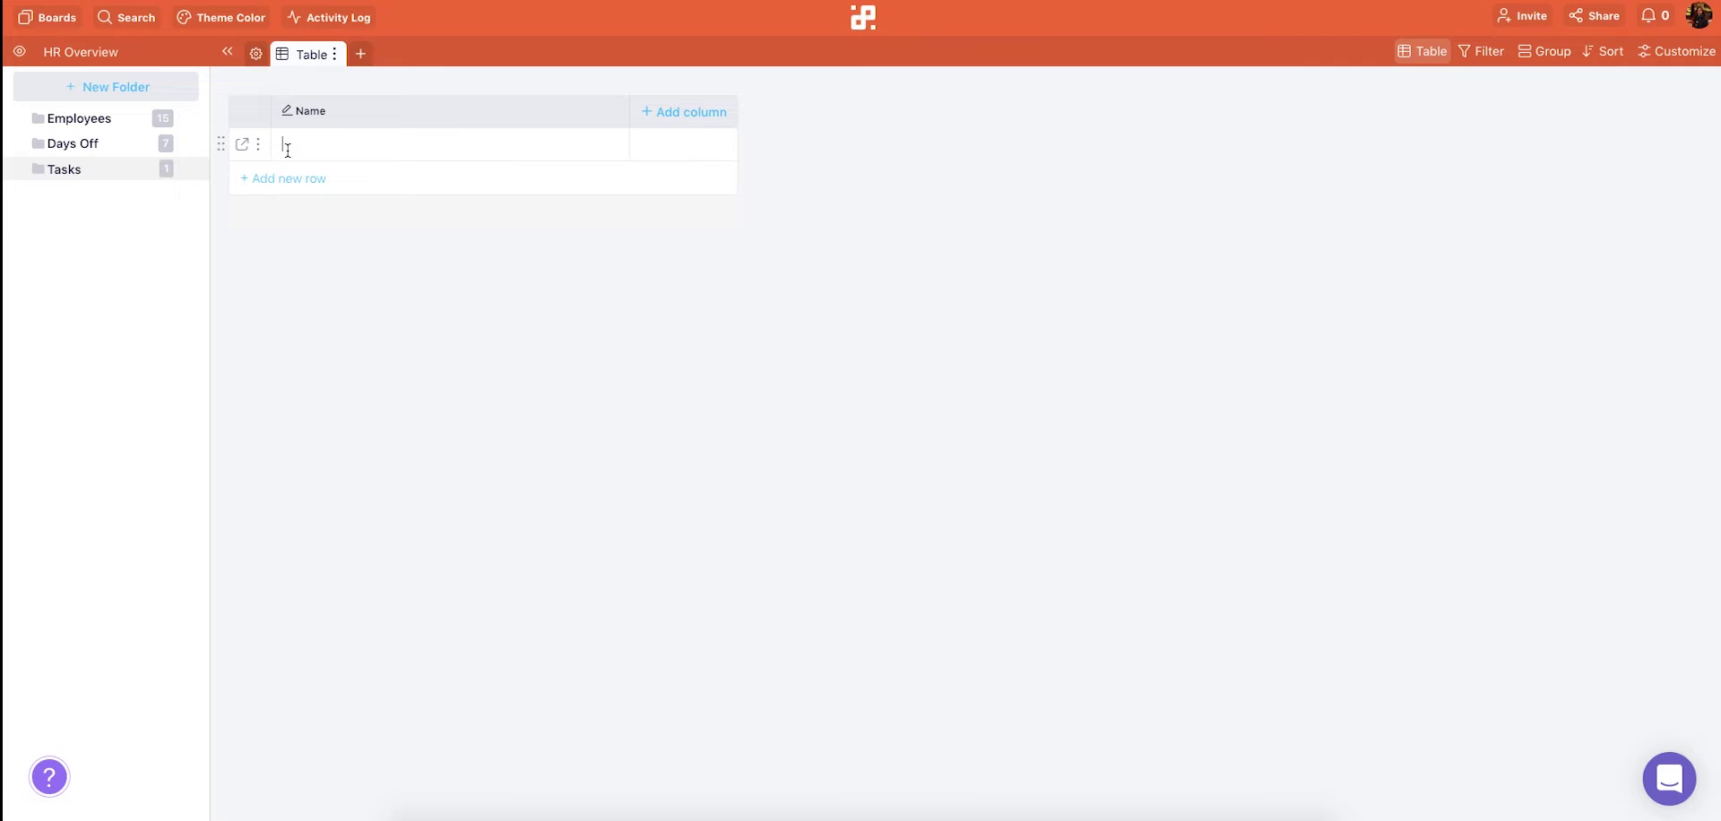
pyautogui.write('Sig')
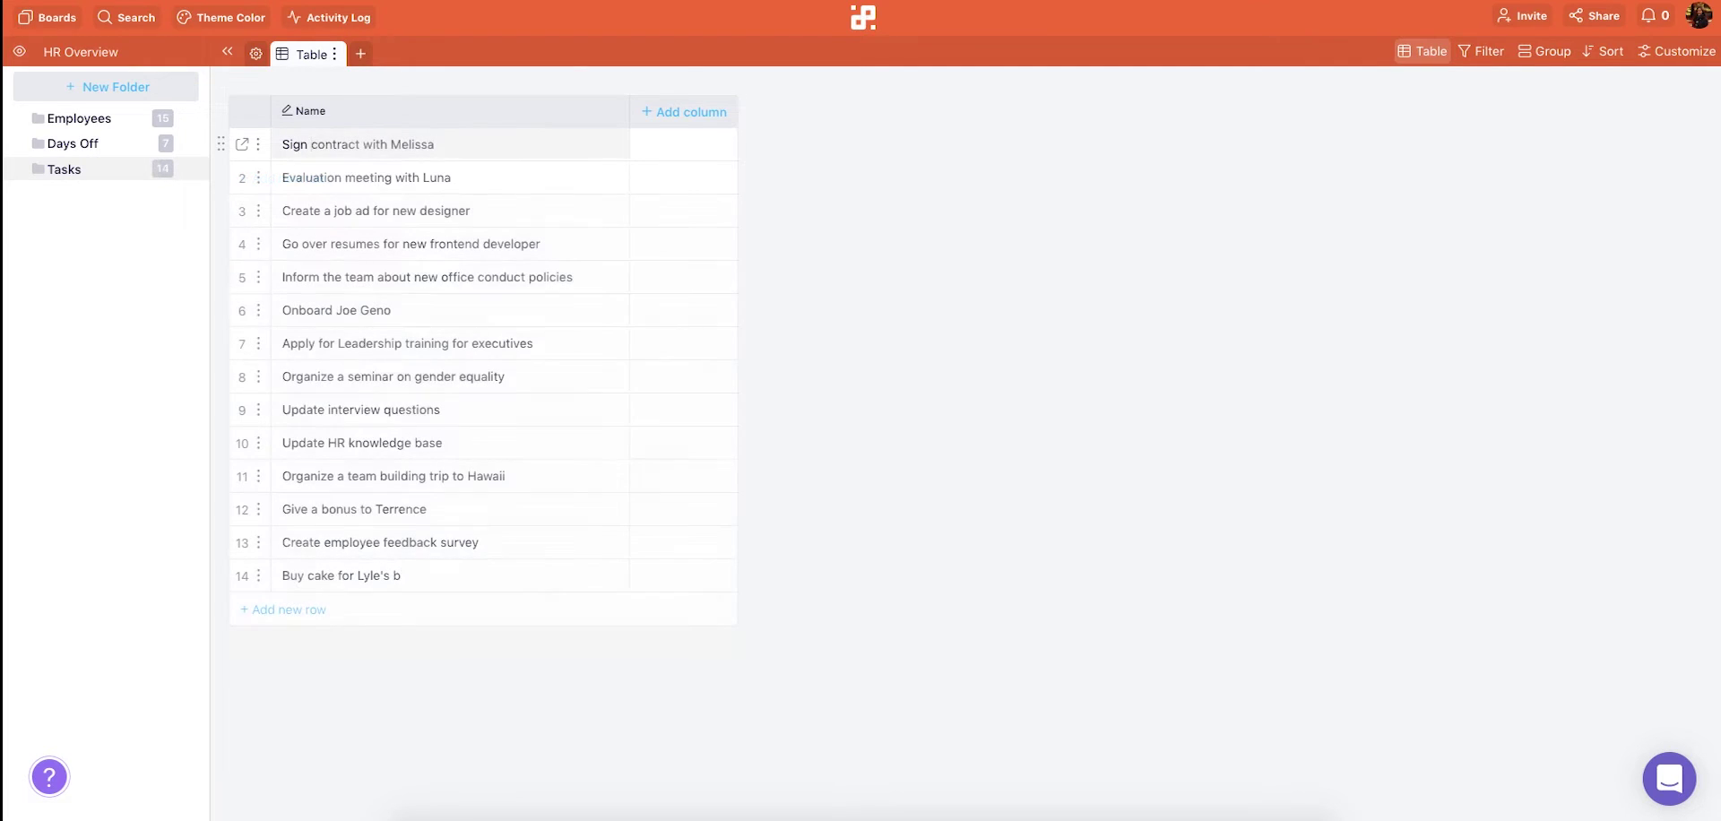
pyautogui.write('rthday')
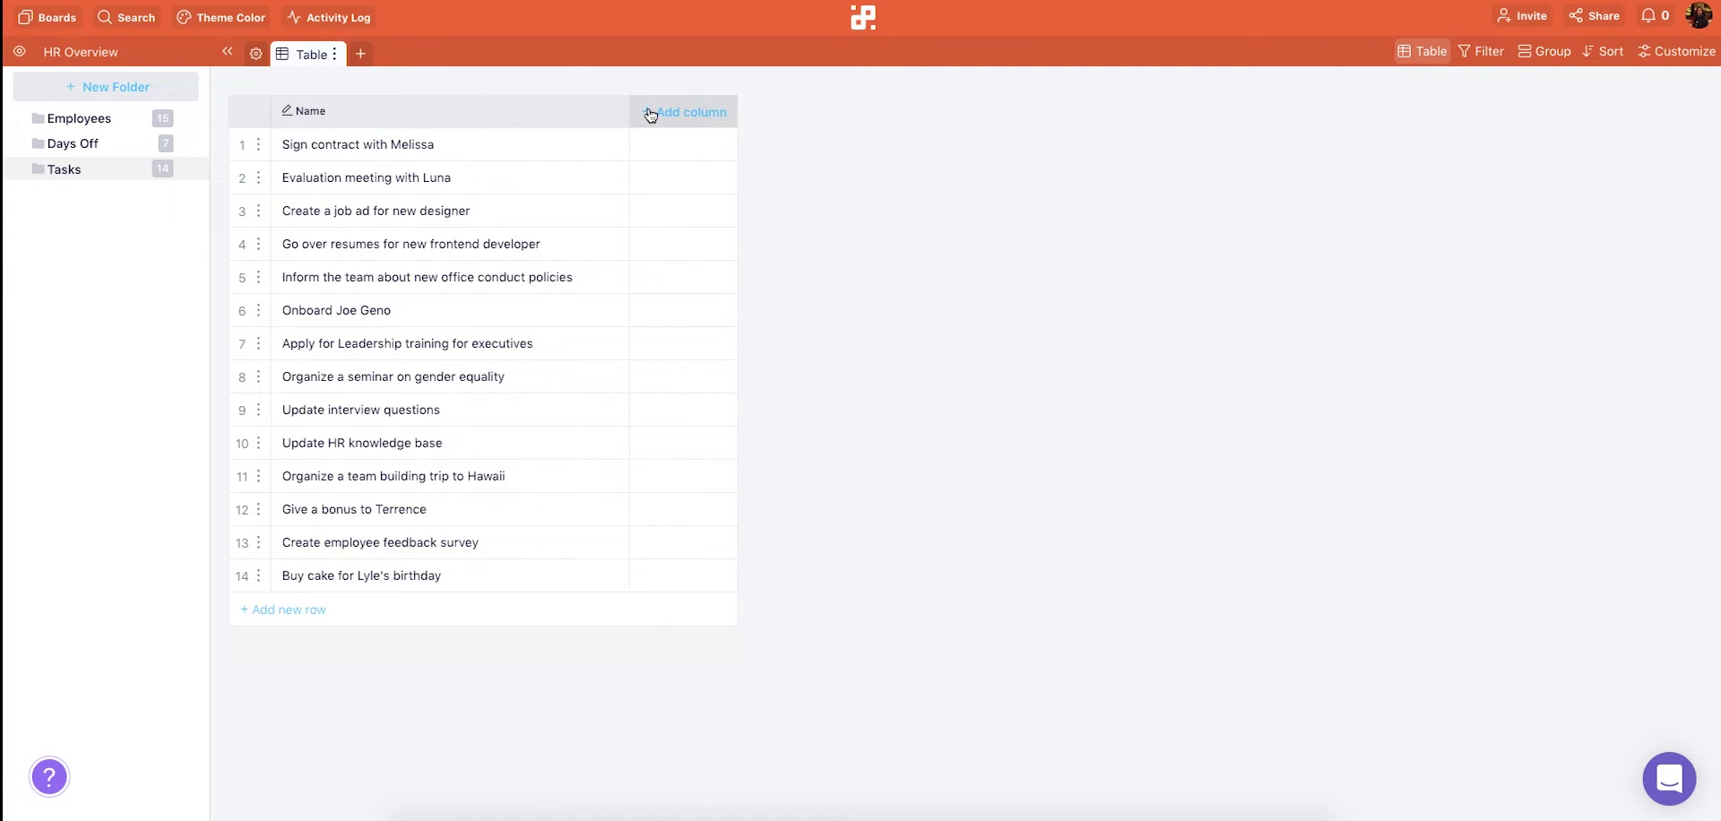
# Step: Add a Members column named Assignee to the Tasks table
pyautogui.click(678, 115)
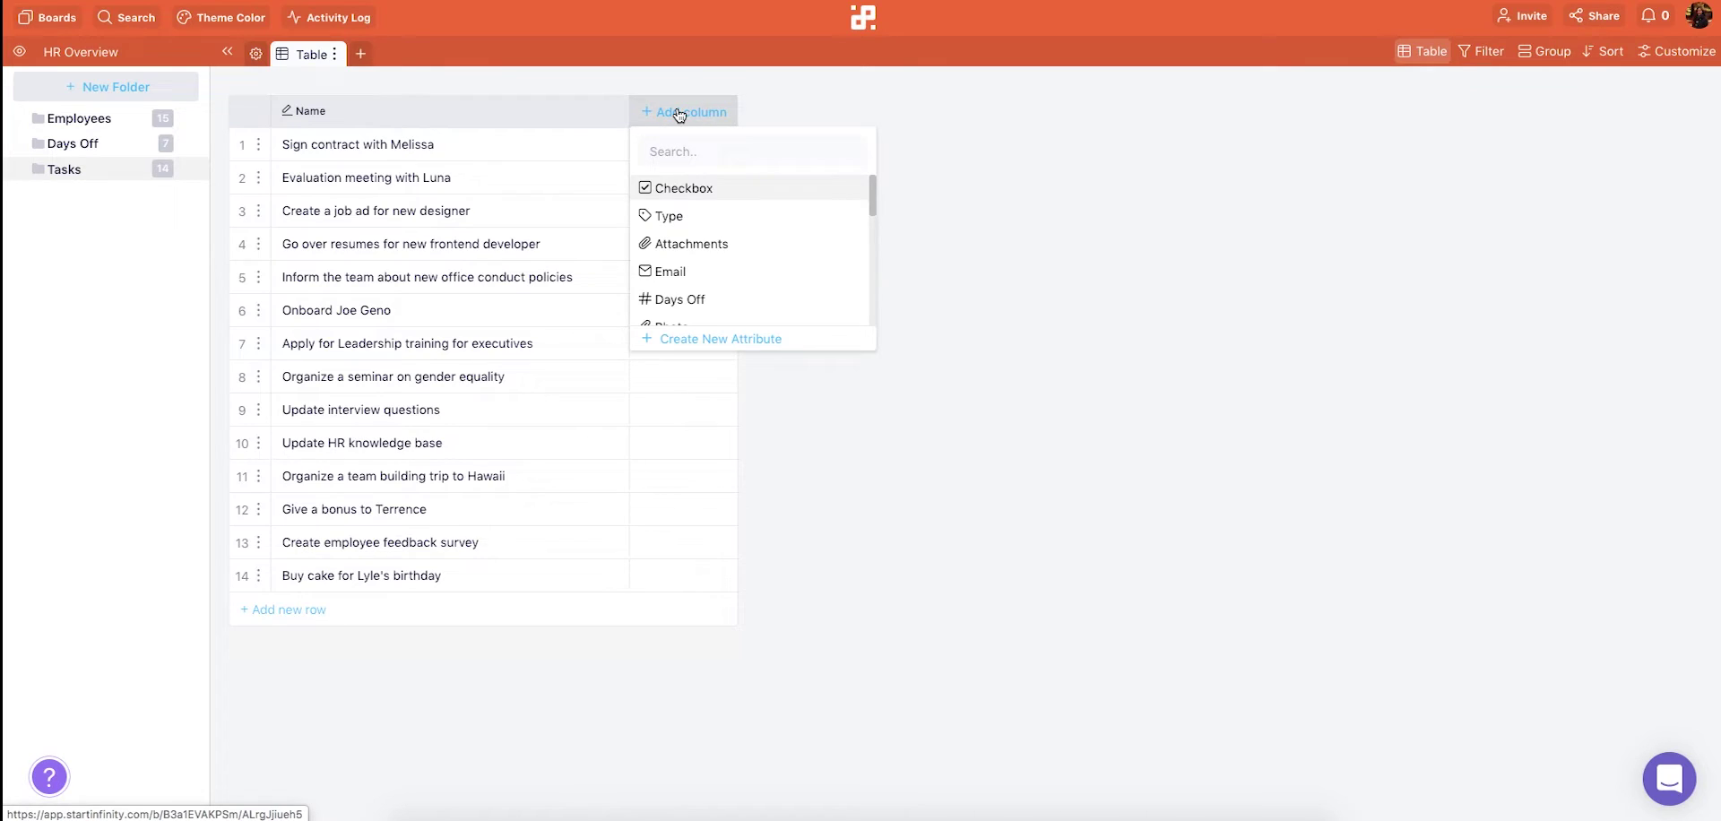
pyautogui.click(717, 333)
pyautogui.write('me')
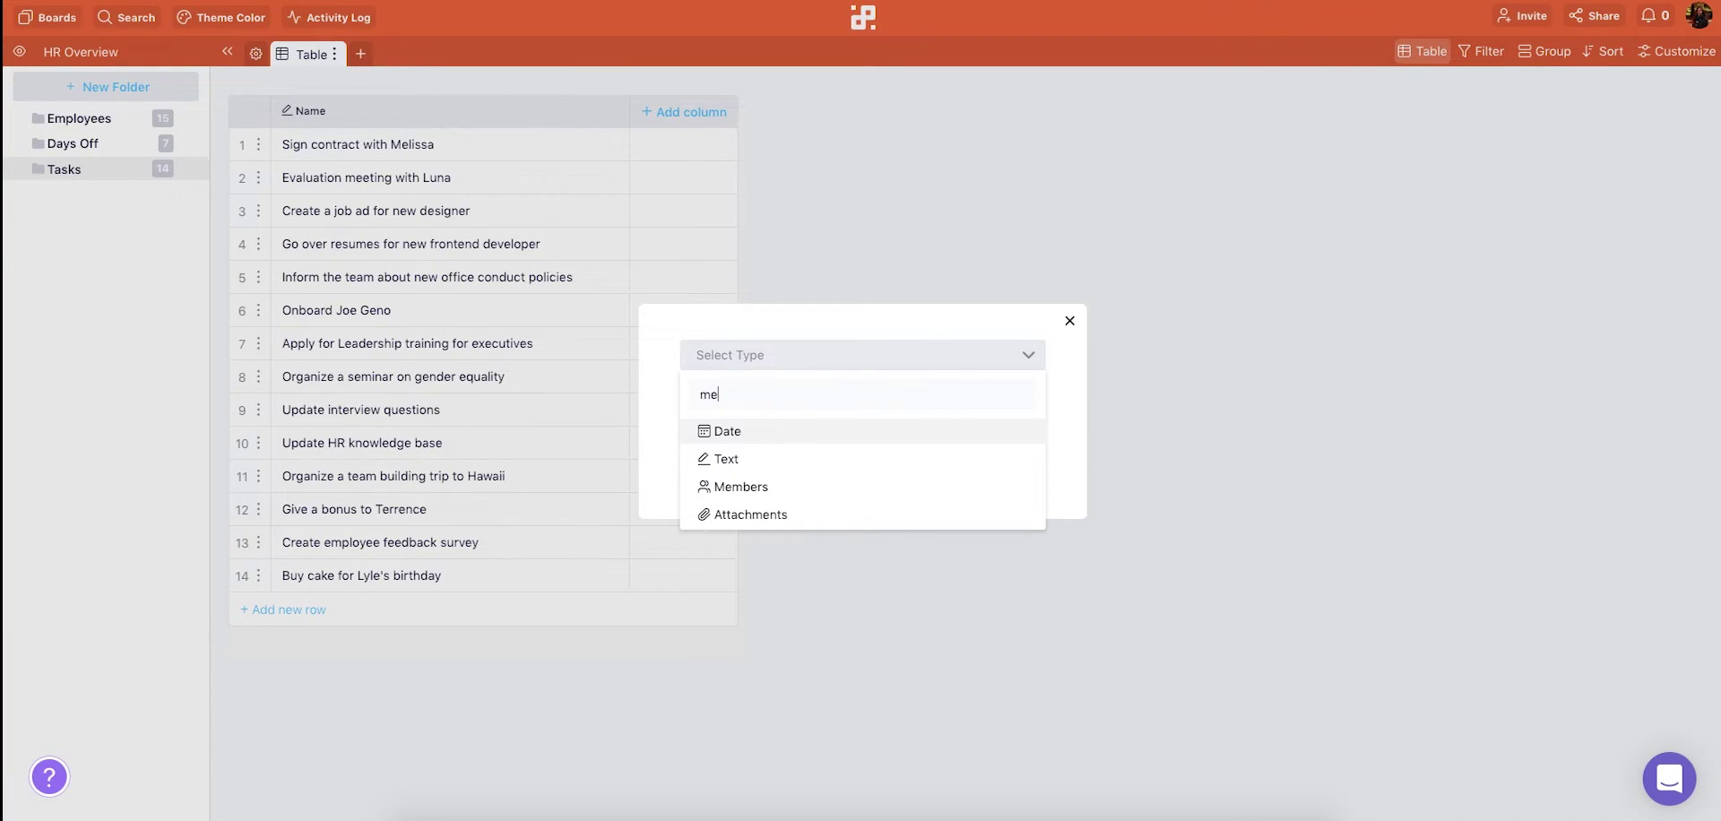
pyautogui.click(740, 487)
pyautogui.write('Assignee')
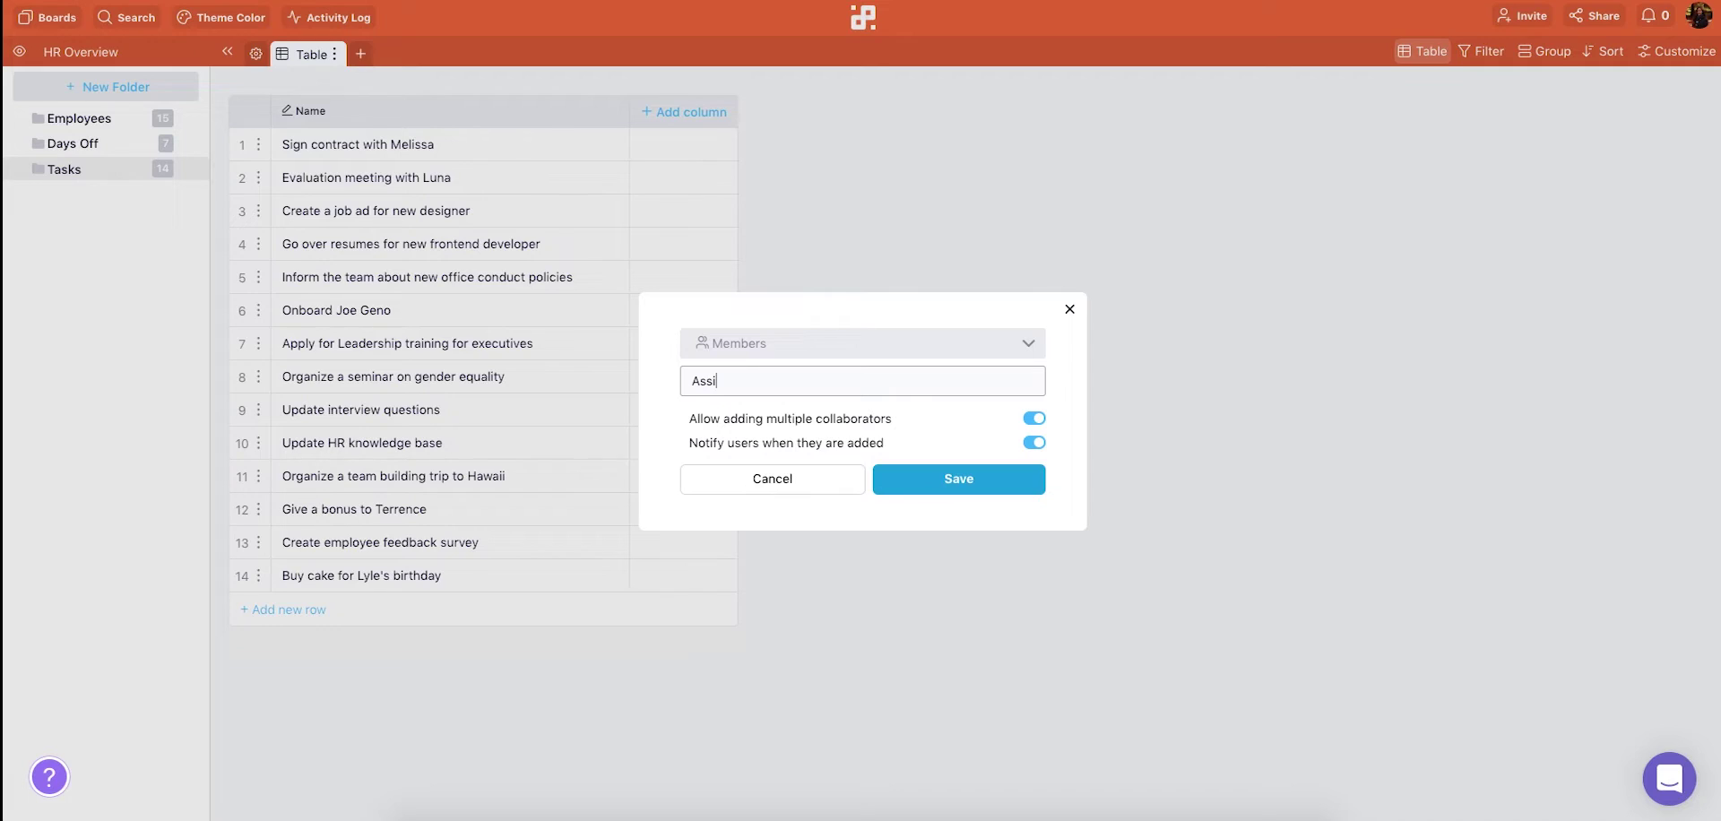
pyautogui.click(905, 480)
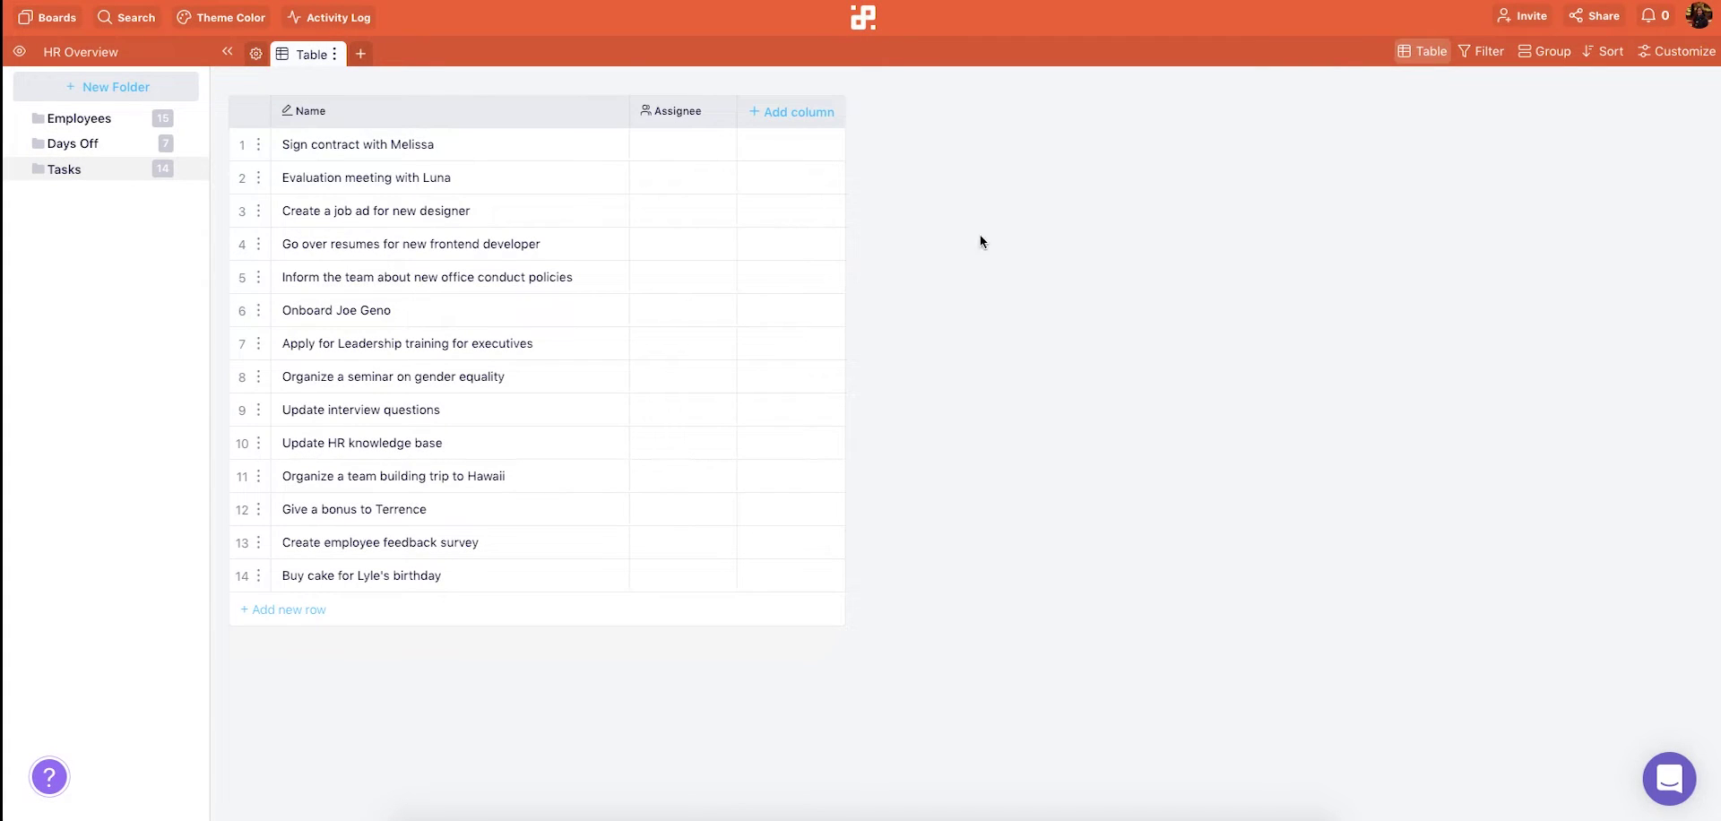
# Step: Add a Long Text column named Description to the Tasks table and narrow it
pyautogui.click(800, 111)
pyautogui.click(853, 339)
pyautogui.write('long')
pyautogui.click(749, 438)
pyautogui.write('Description')
pyautogui.click(905, 469)
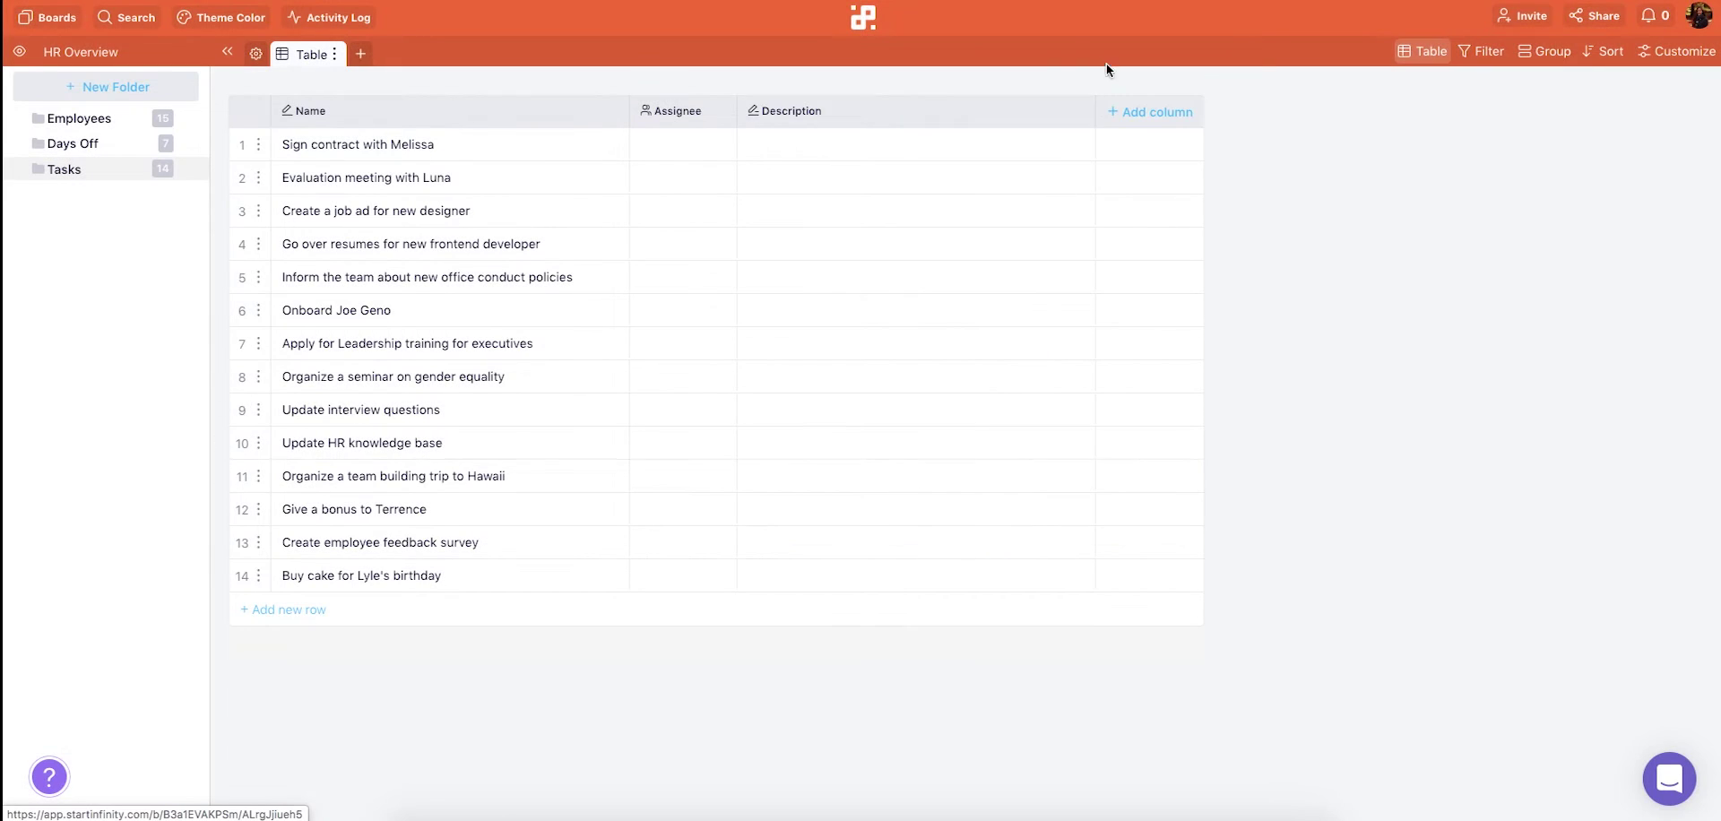
pyautogui.moveTo(1200, 113); pyautogui.dragTo(959, 119)
# Step: Add the existing Start Date and End Date attributes as columns and narrow both of them
pyautogui.click(1028, 111)
pyautogui.write('start')
pyautogui.click(1018, 185)
pyautogui.click(1230, 111)
pyautogui.write('end')
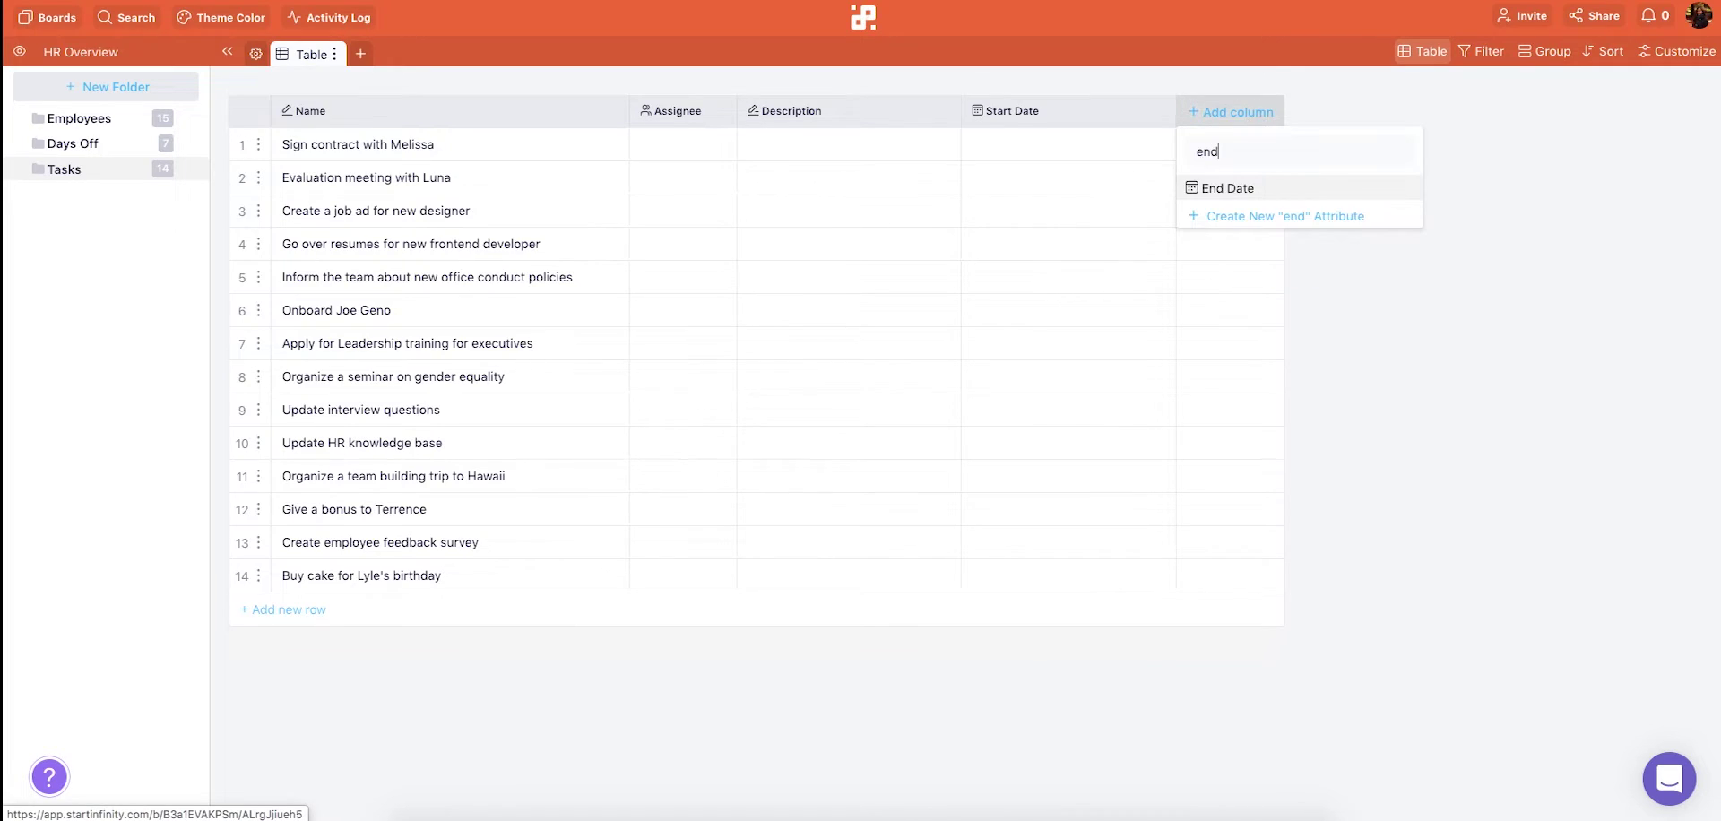
pyautogui.click(1255, 188)
pyautogui.moveTo(1175, 115); pyautogui.dragTo(1120, 125)
pyautogui.moveTo(1335, 112); pyautogui.dragTo(1267, 117)
# Step: Add a Labels column named Status with the default labels To Do, Doing and Done
pyautogui.click(1349, 119)
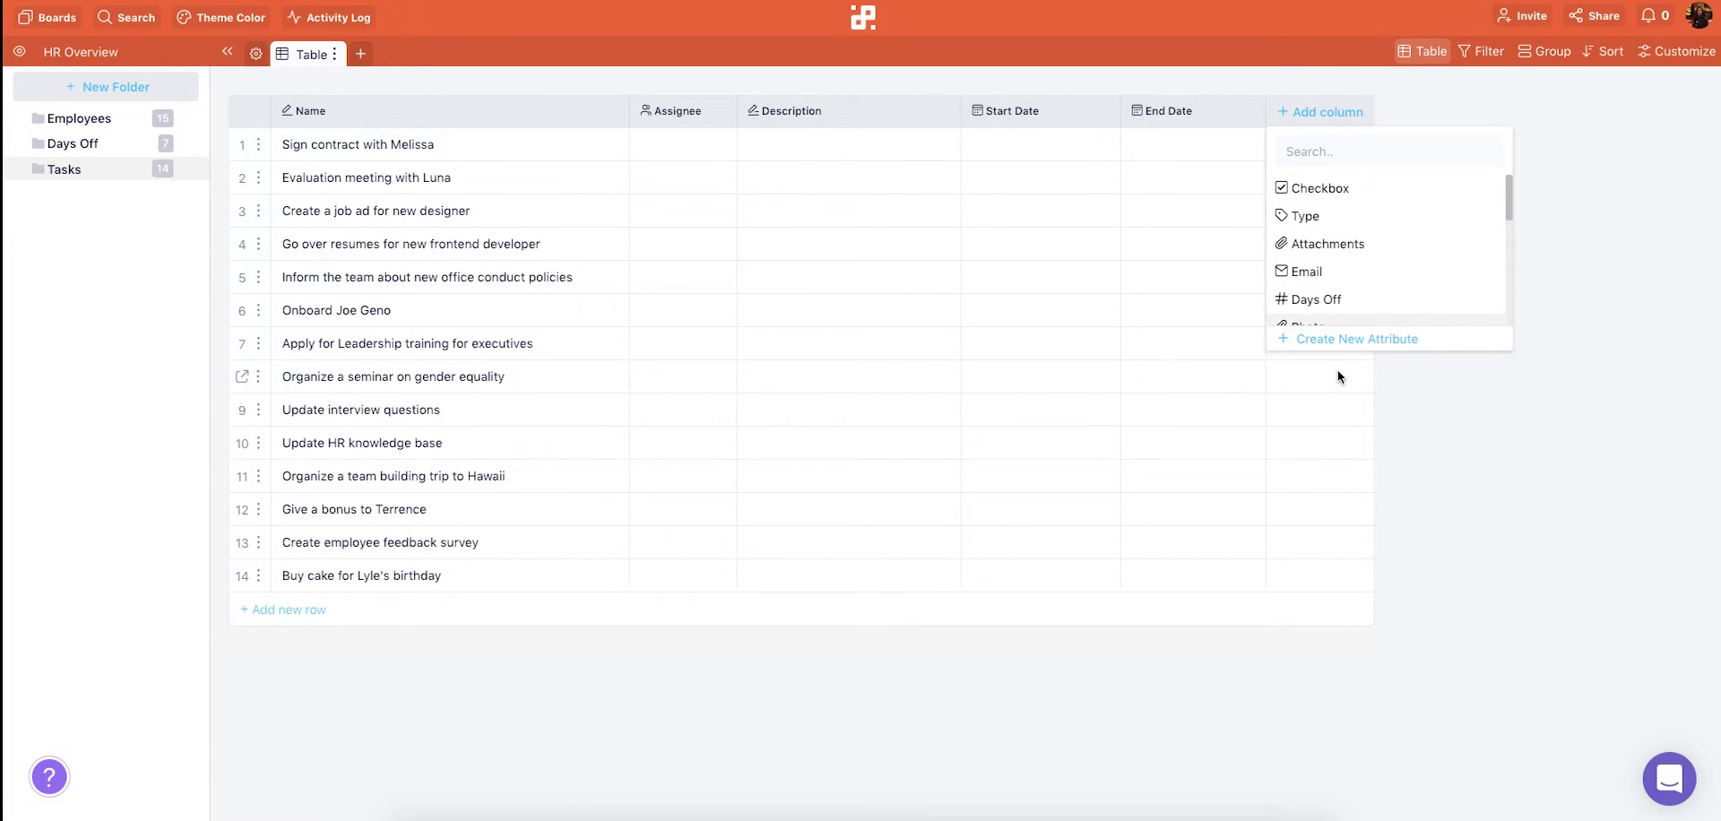
pyautogui.click(1331, 339)
pyautogui.write('Lab')
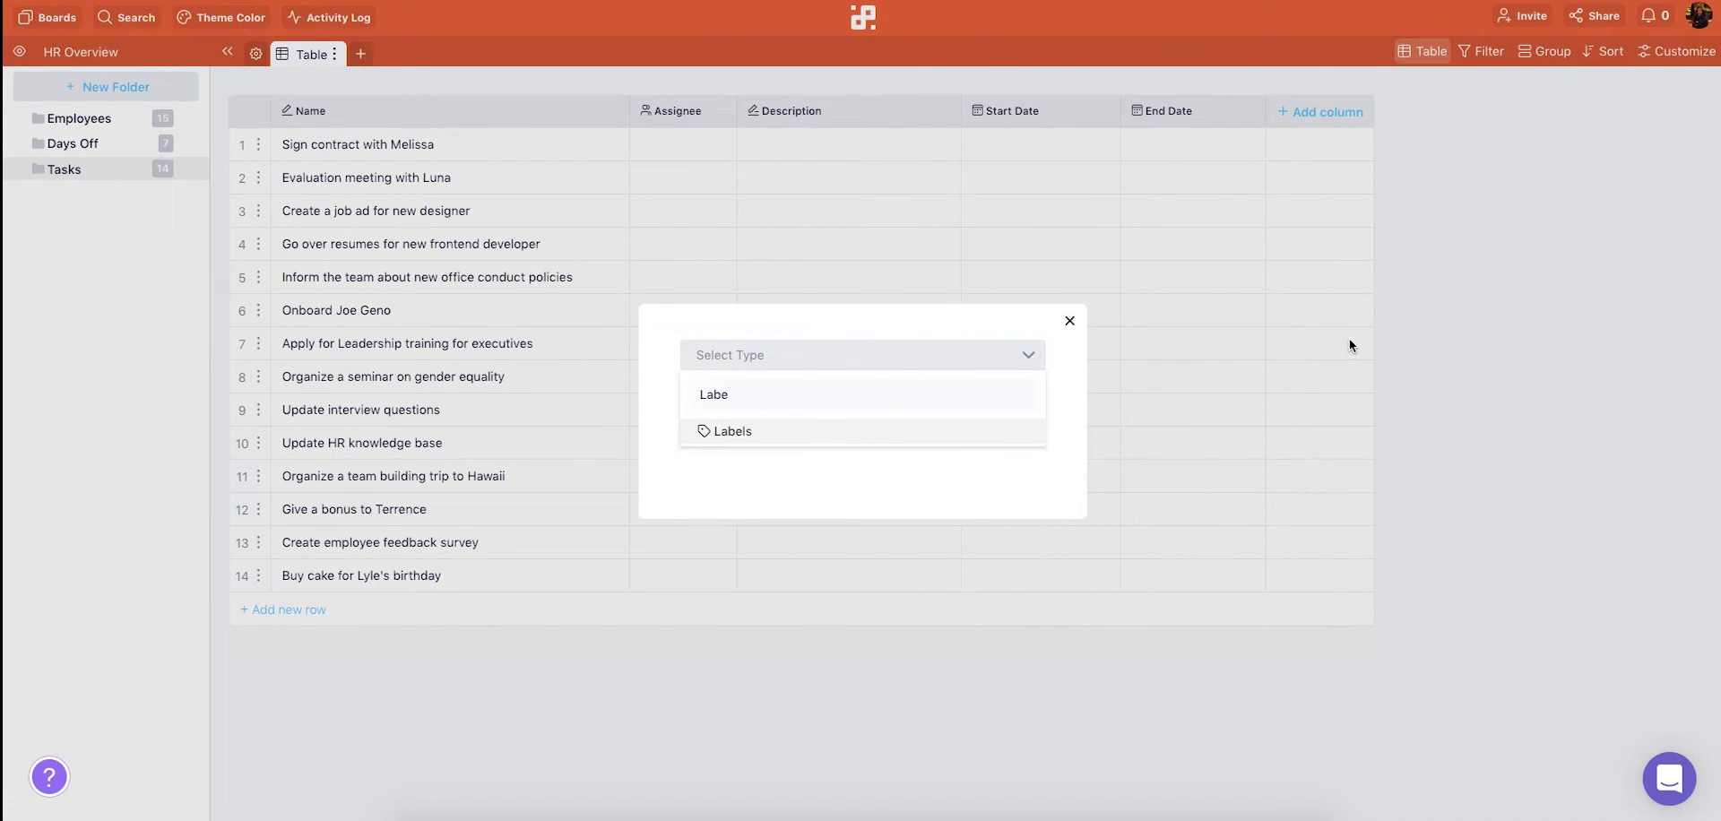
pyautogui.write('e')
pyautogui.click(769, 433)
pyautogui.write('Stat')
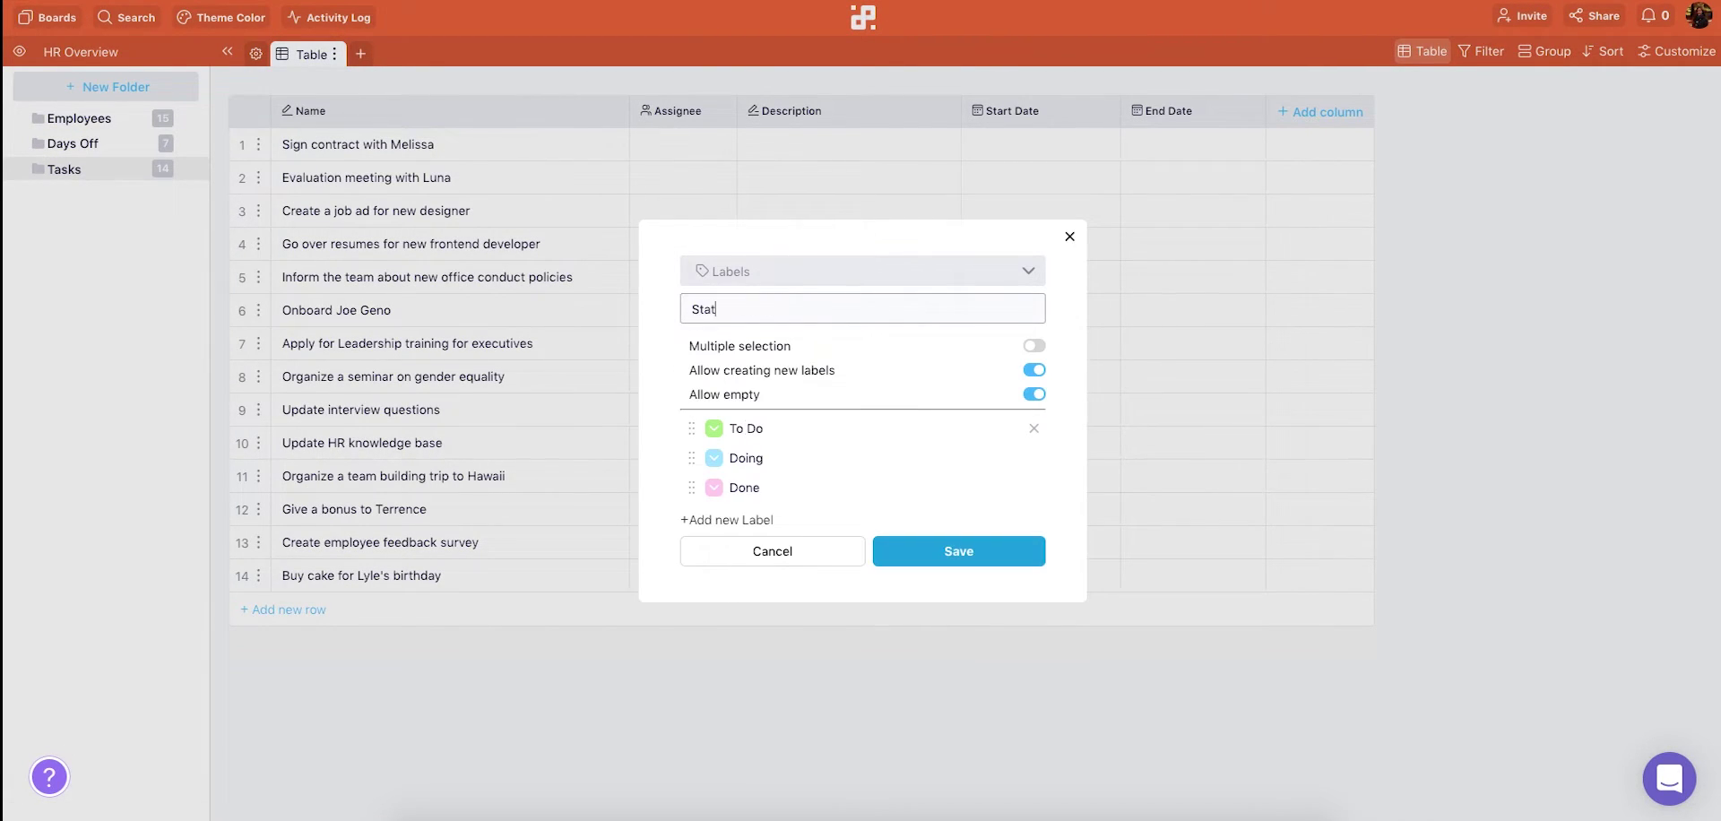
pyautogui.write('us')
pyautogui.click(958, 550)
# Step: Add a Checklist column named Subtasks to the Tasks table
pyautogui.click(1524, 112)
pyautogui.click(1590, 346)
pyautogui.write('Che')
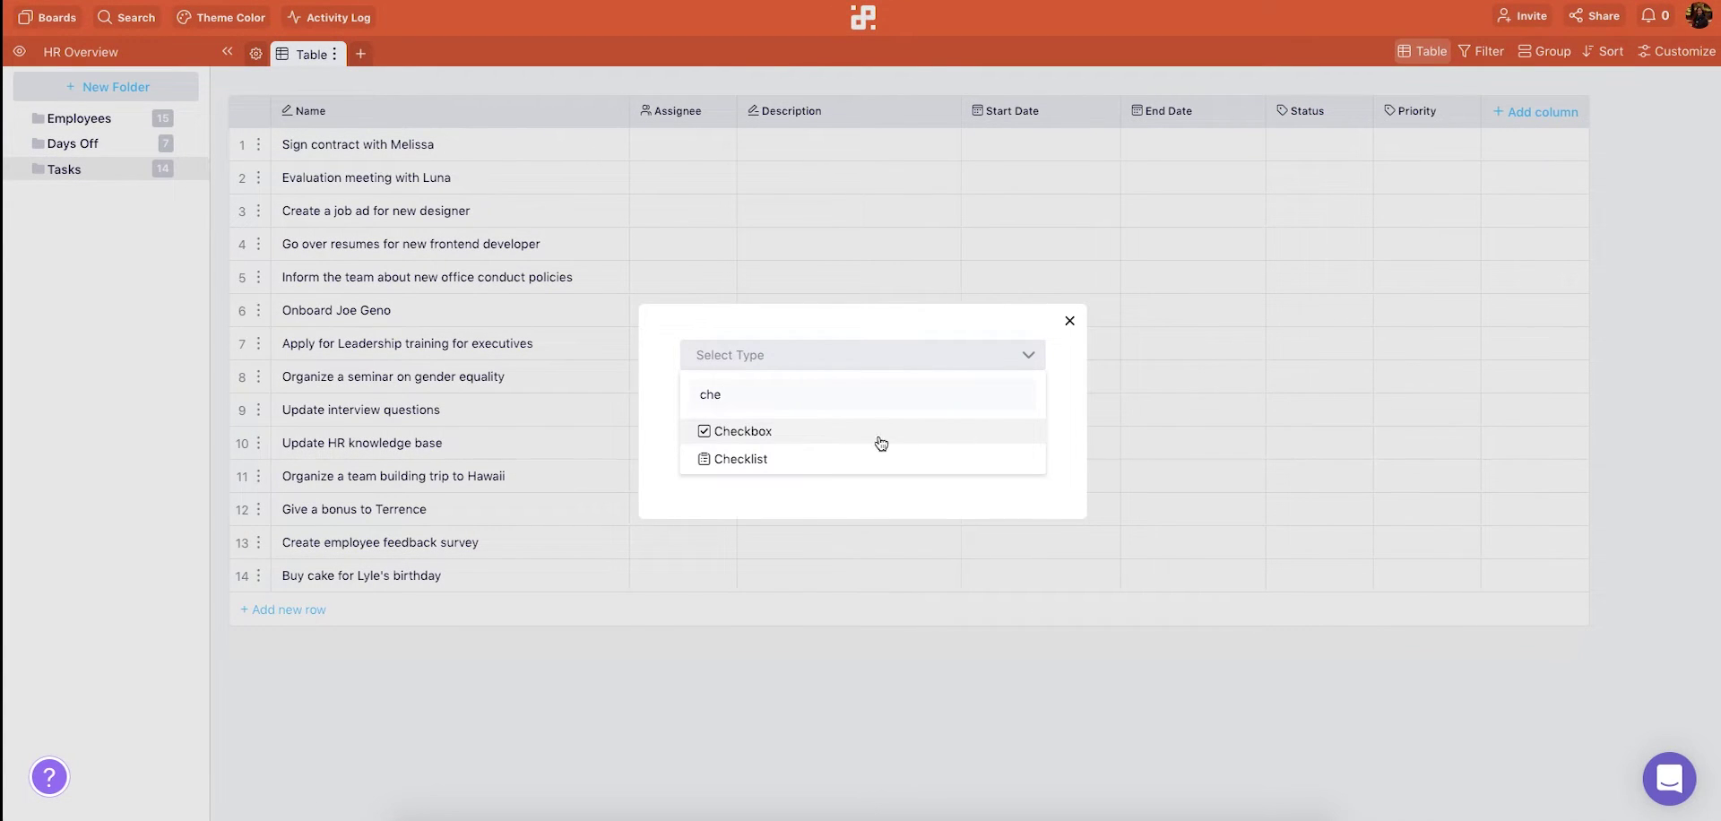
pyautogui.click(865, 455)
pyautogui.write('Subtasks')
pyautogui.click(933, 442)
# Step: Add an Attachments column named Files to the Tasks table
pyautogui.click(1627, 117)
pyautogui.click(1577, 338)
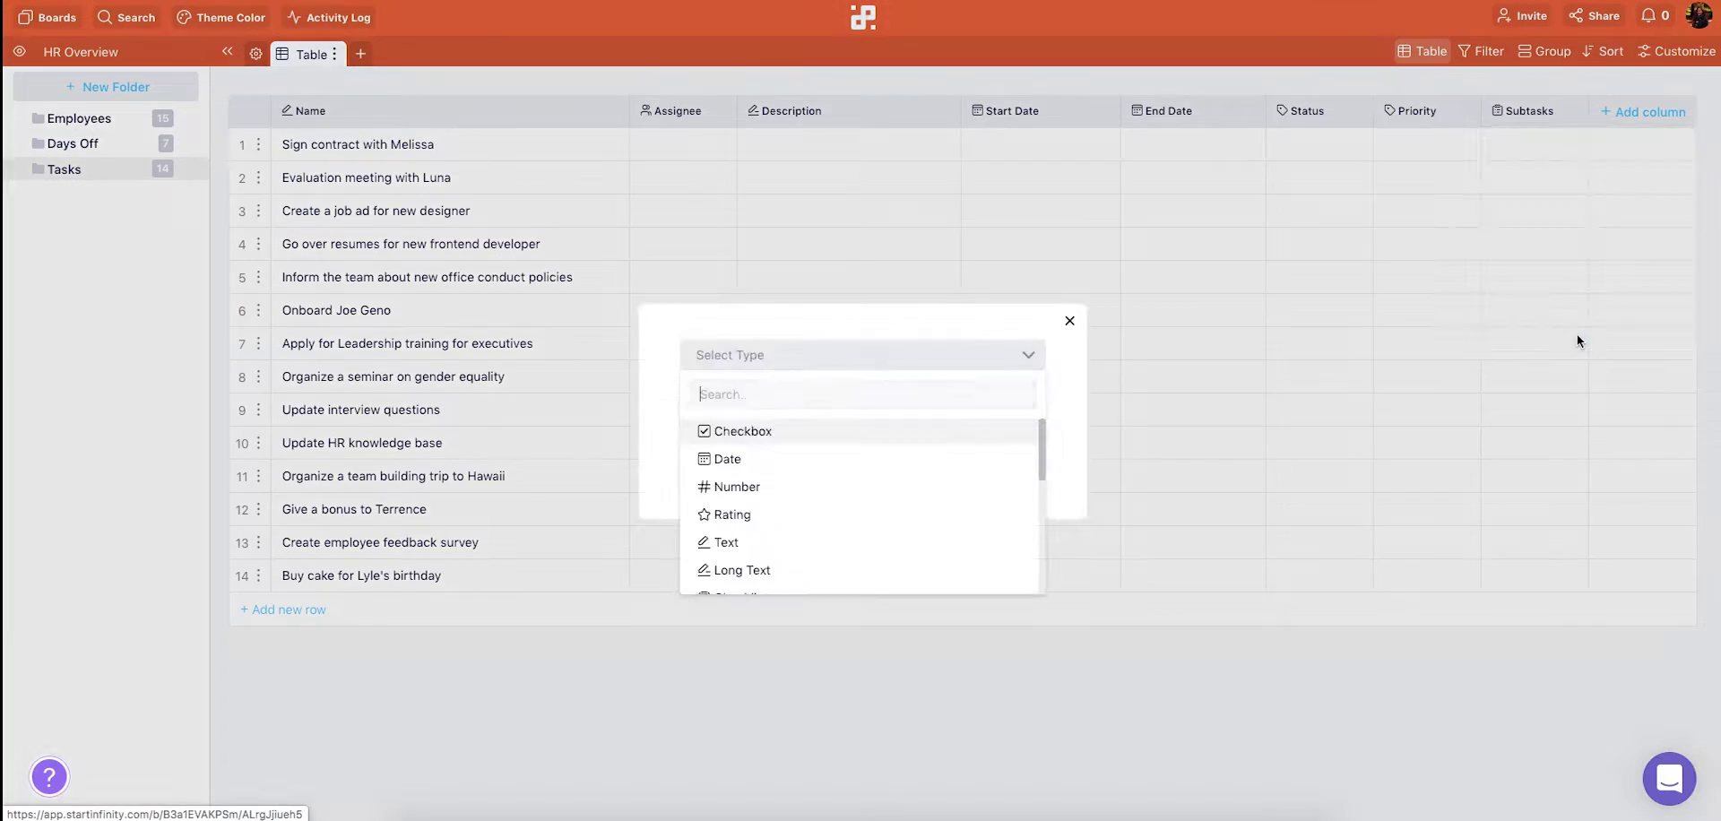
pyautogui.write('att')
pyautogui.click(837, 432)
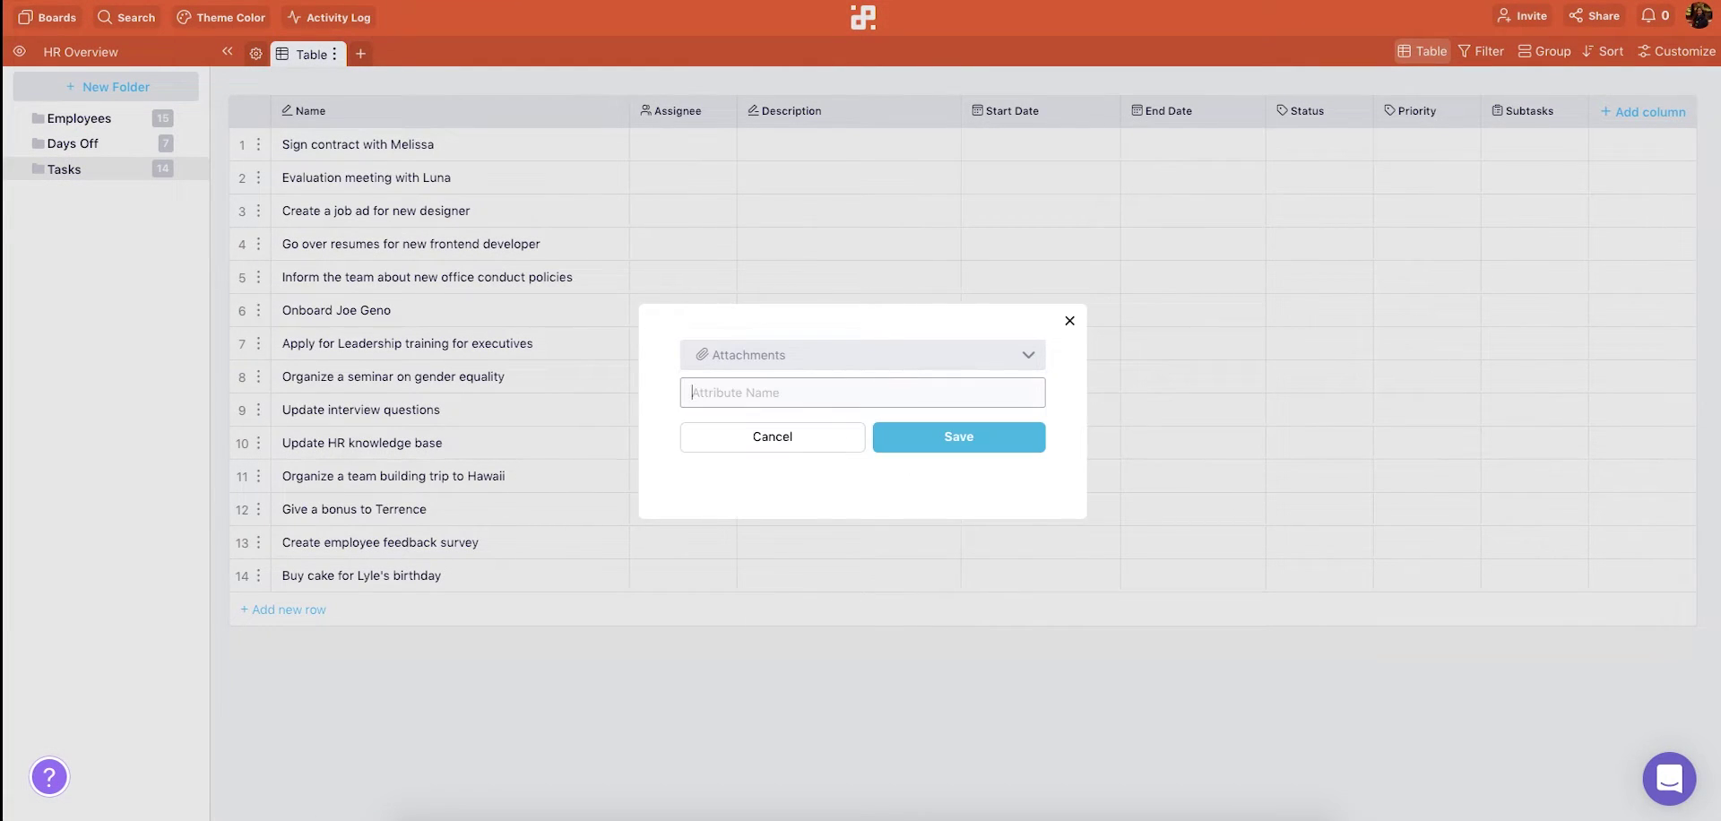
pyautogui.write('Files')
pyautogui.click(916, 444)
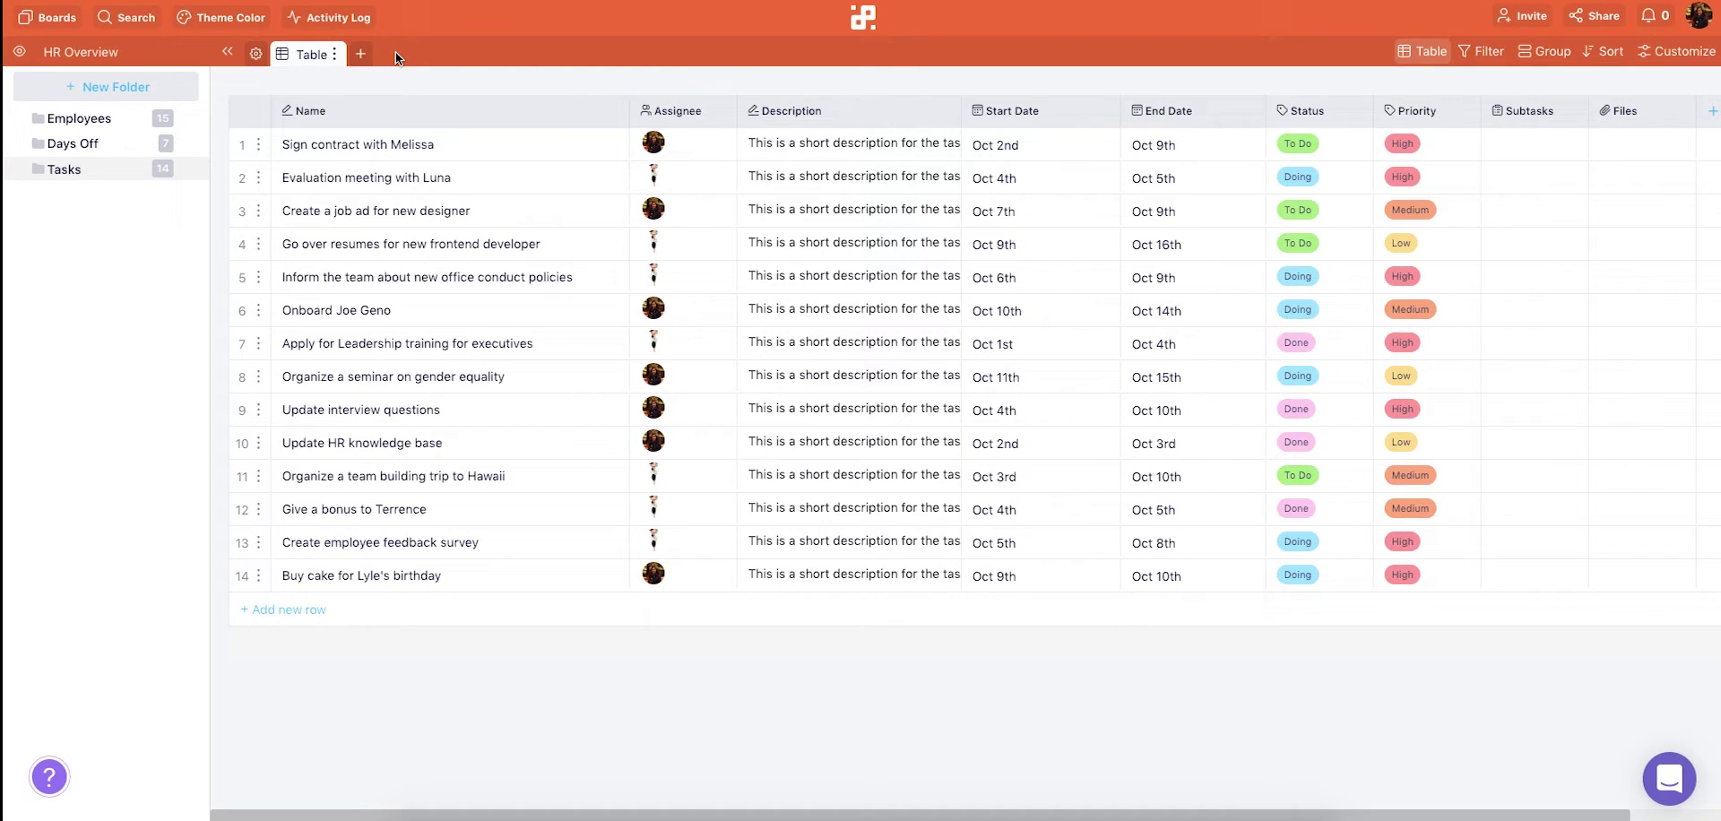
# Step: Add a Columns view grouped by Status and move the "Create a job ad for new designer" card from To Do to Done
pyautogui.click(361, 54)
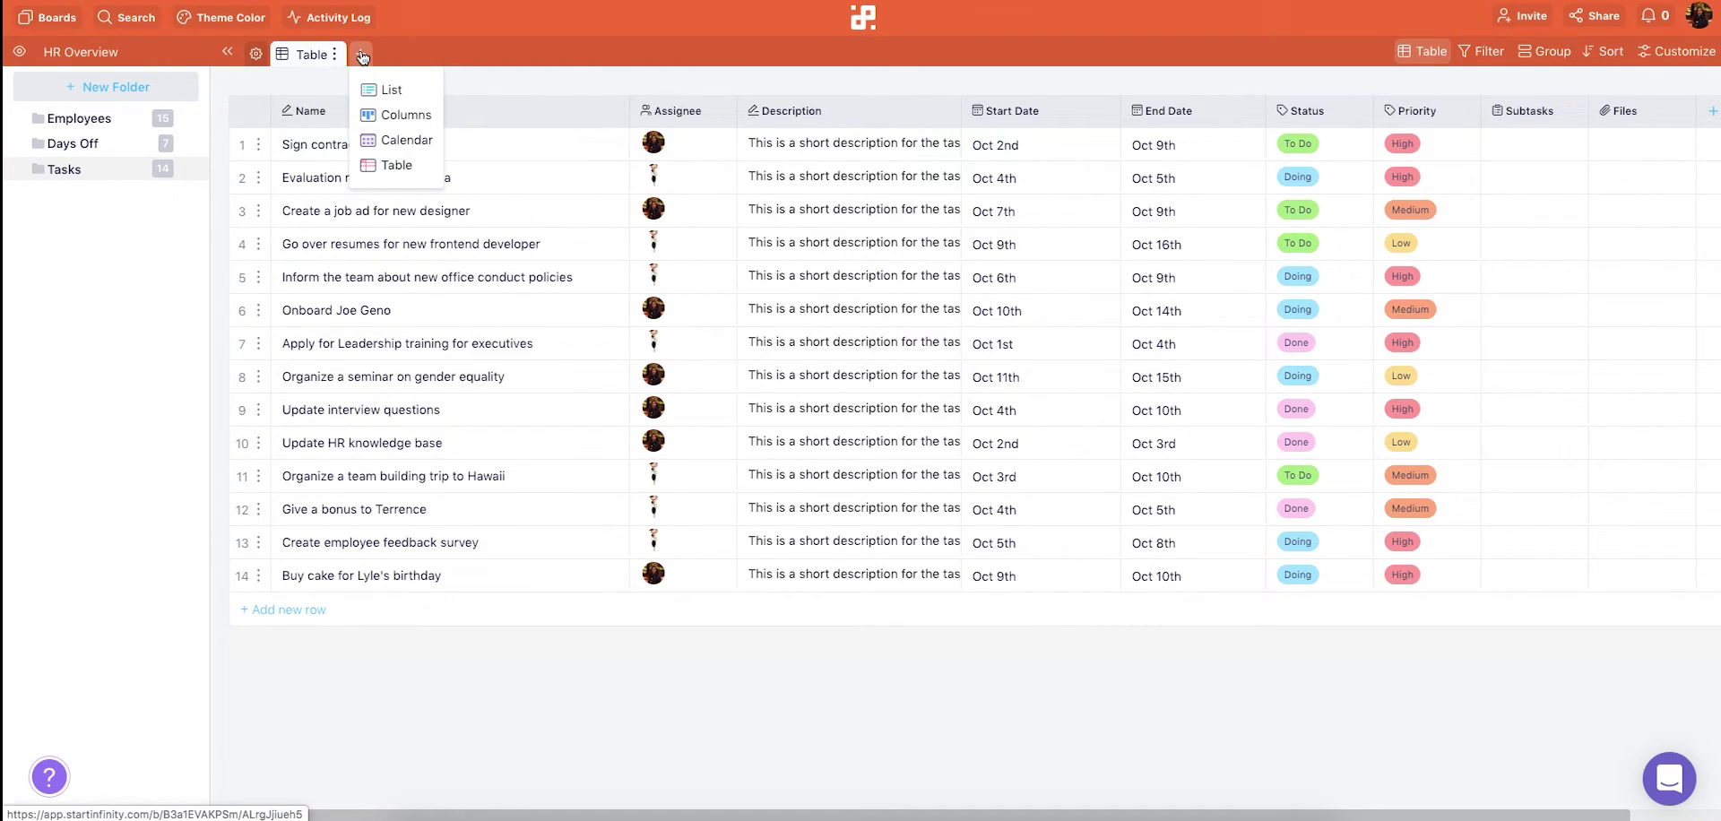
pyautogui.click(414, 111)
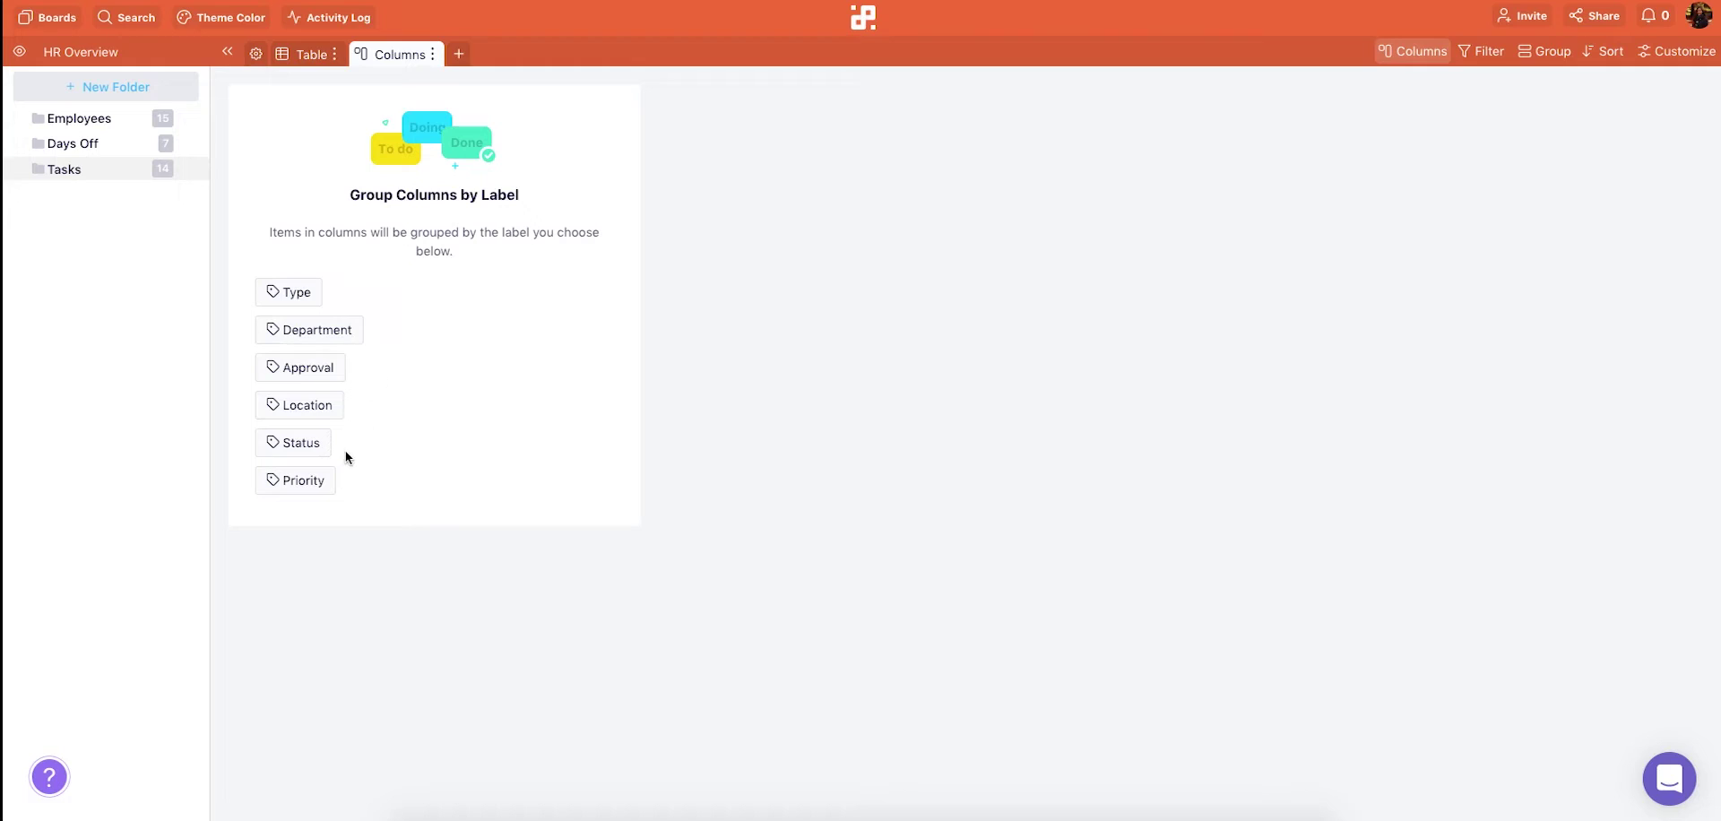
pyautogui.click(304, 444)
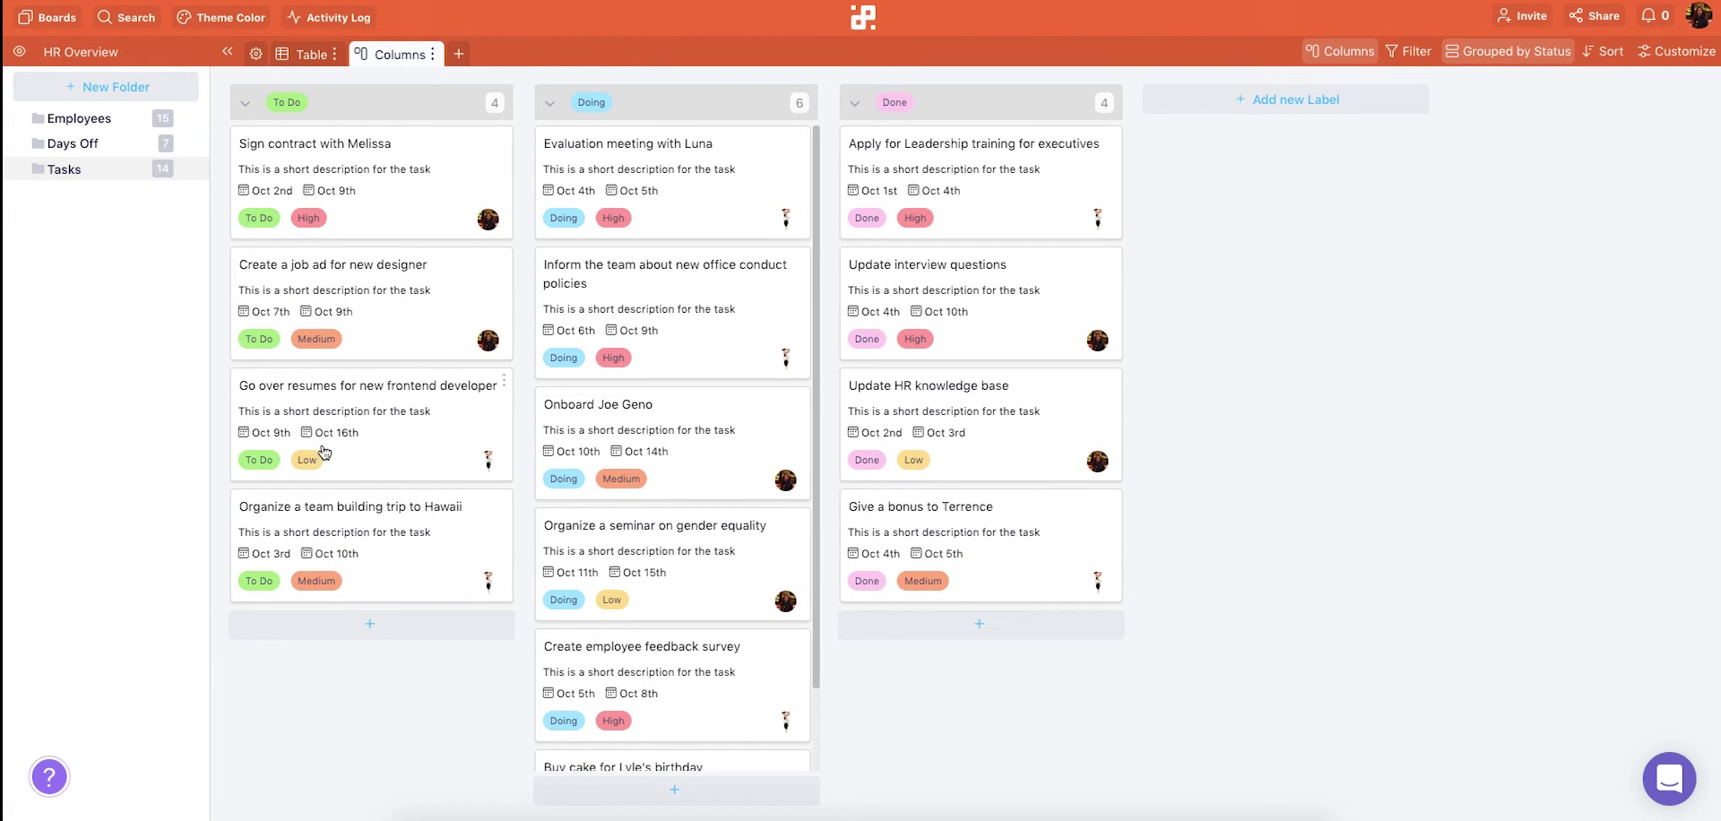
pyautogui.moveTo(415, 351); pyautogui.dragTo(985, 314)
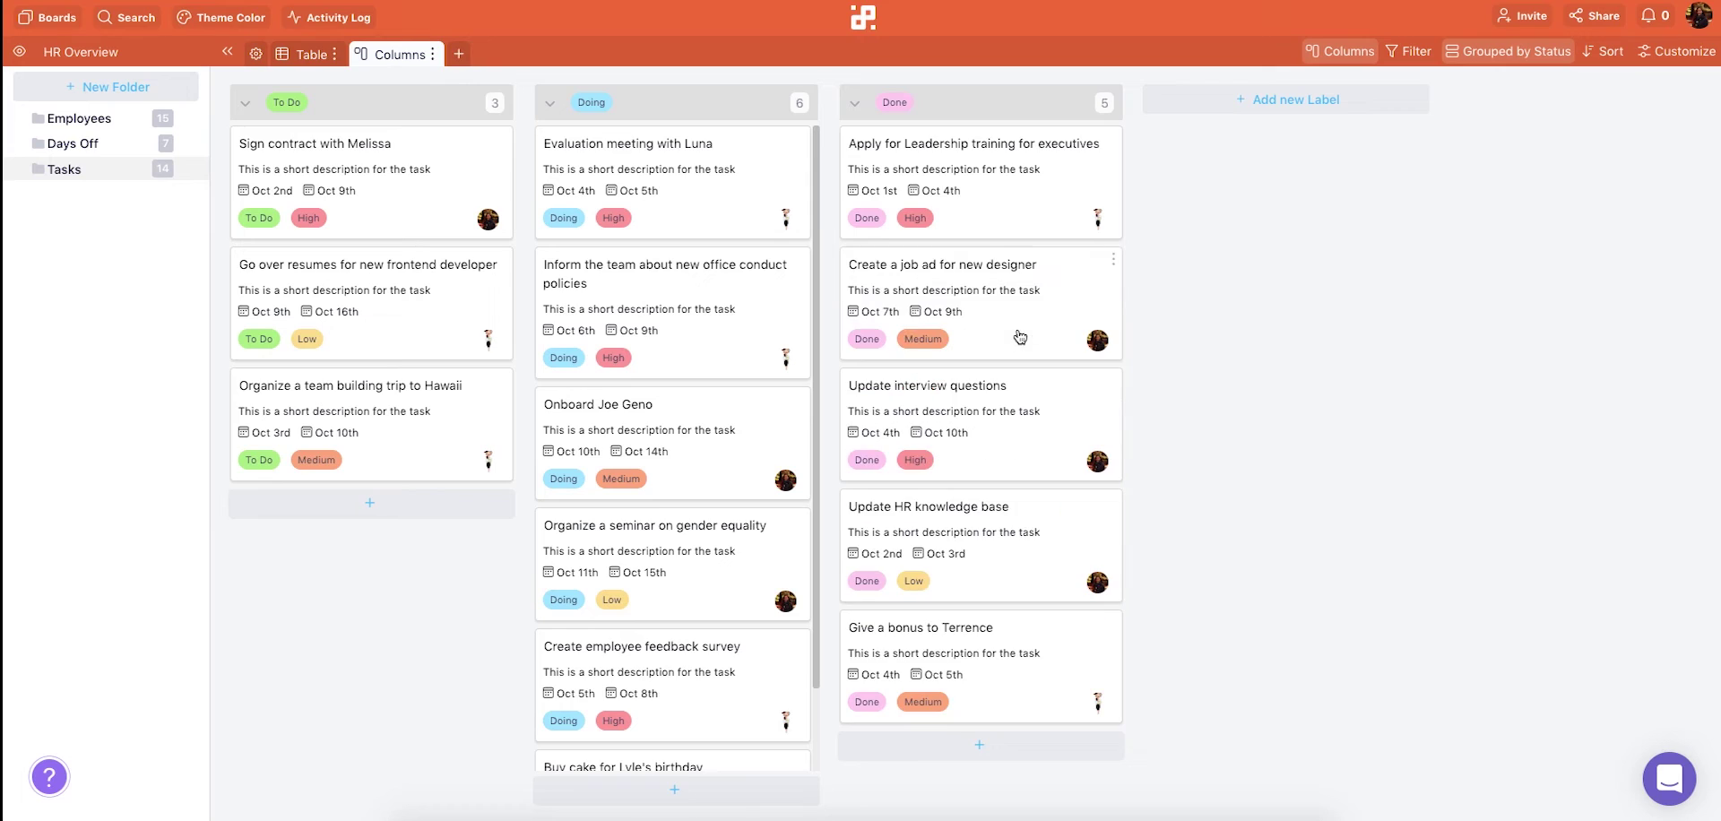
# Step: Add a List view of the tasks and filter it to items whose Assignee is the first listed team member
pyautogui.click(459, 54)
pyautogui.click(495, 84)
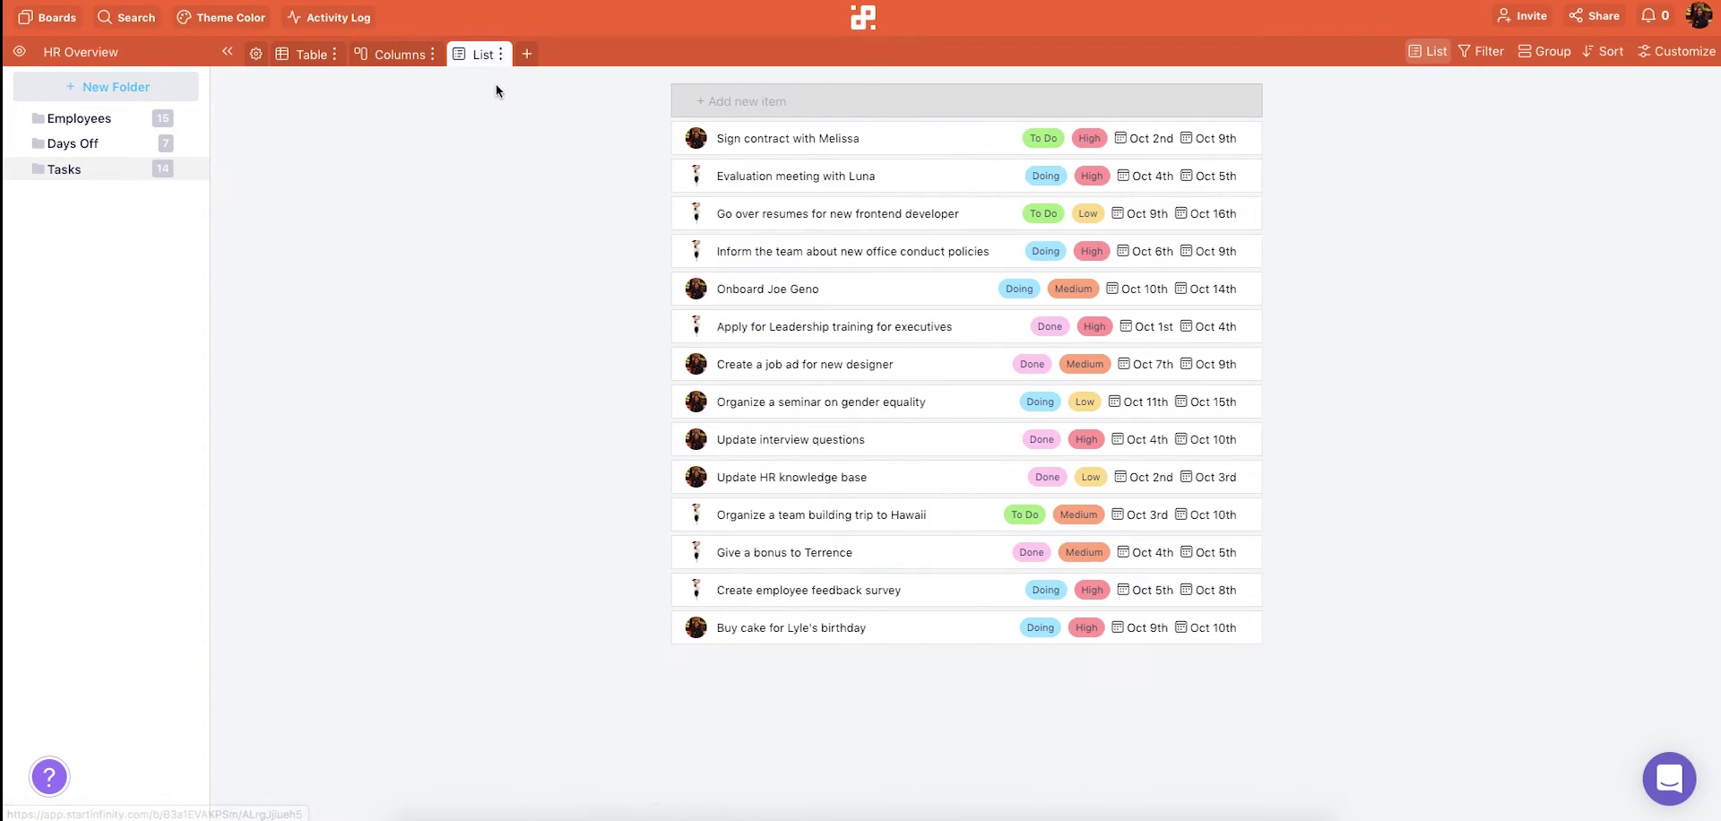
pyautogui.click(1482, 51)
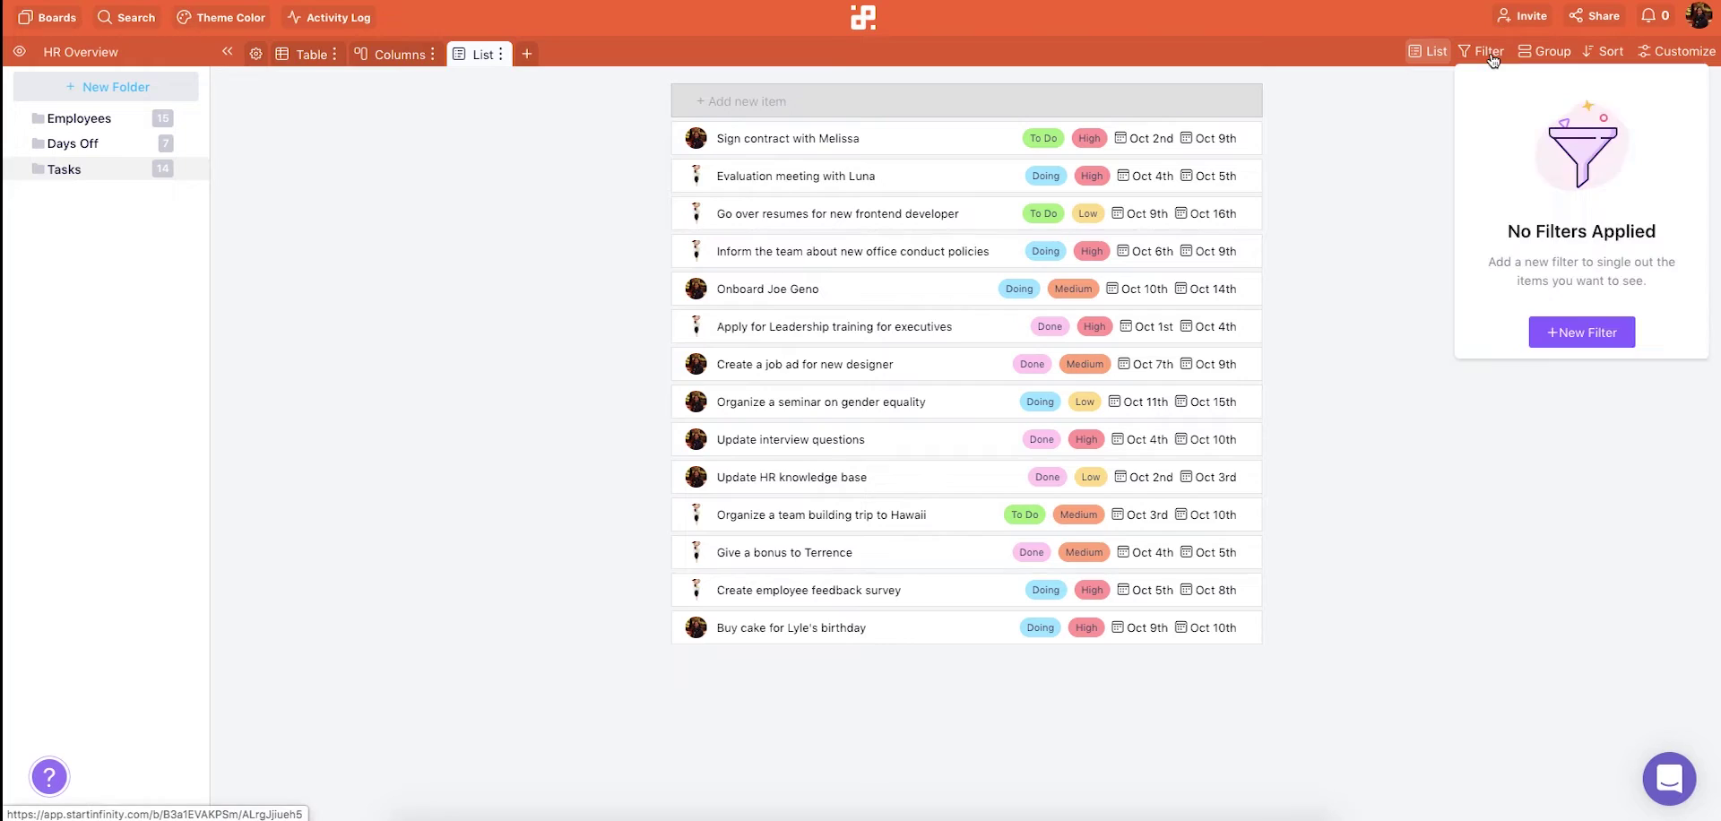
pyautogui.click(1605, 331)
pyautogui.click(1263, 89)
pyautogui.click(1189, 193)
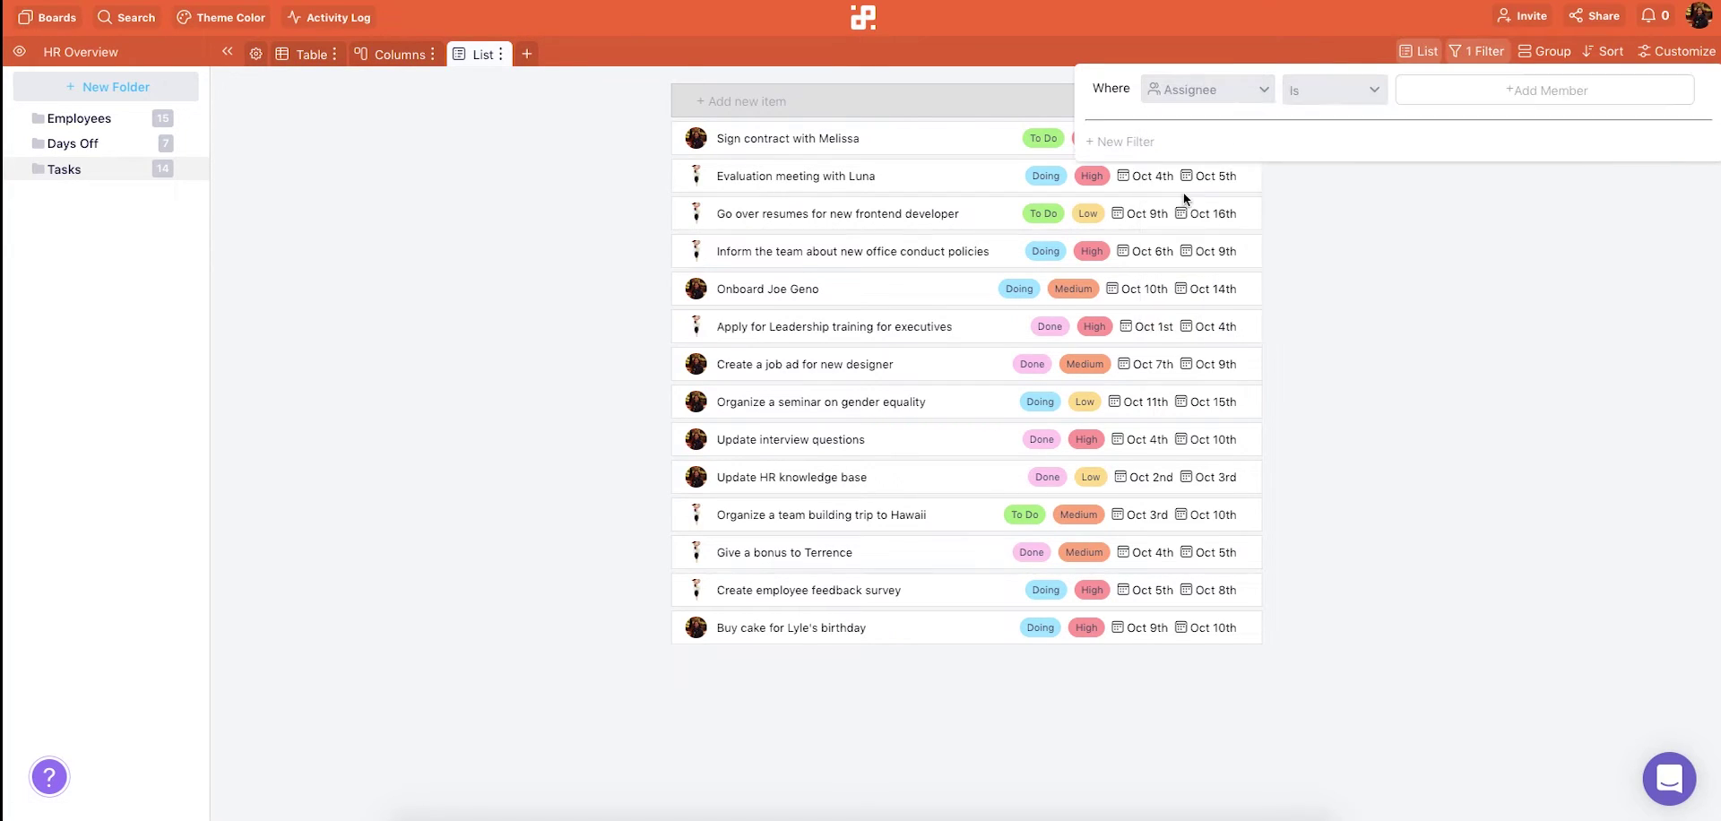
pyautogui.click(1438, 183)
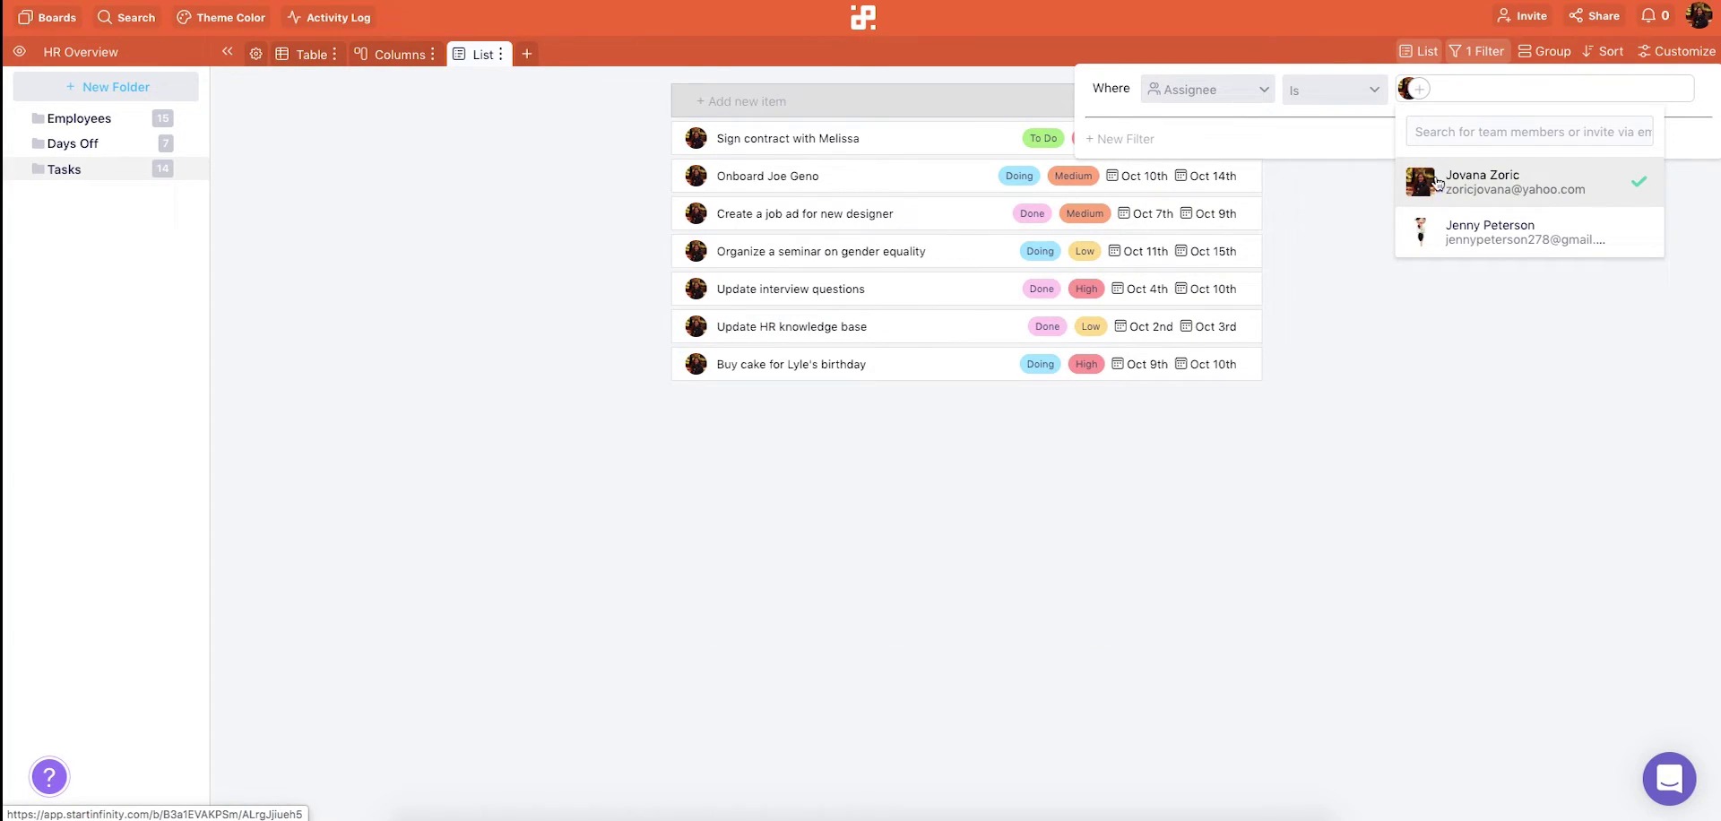
pyautogui.click(559, 140)
# Step: Add a second List view of the tasks and sort it by Priority
pyautogui.click(529, 56)
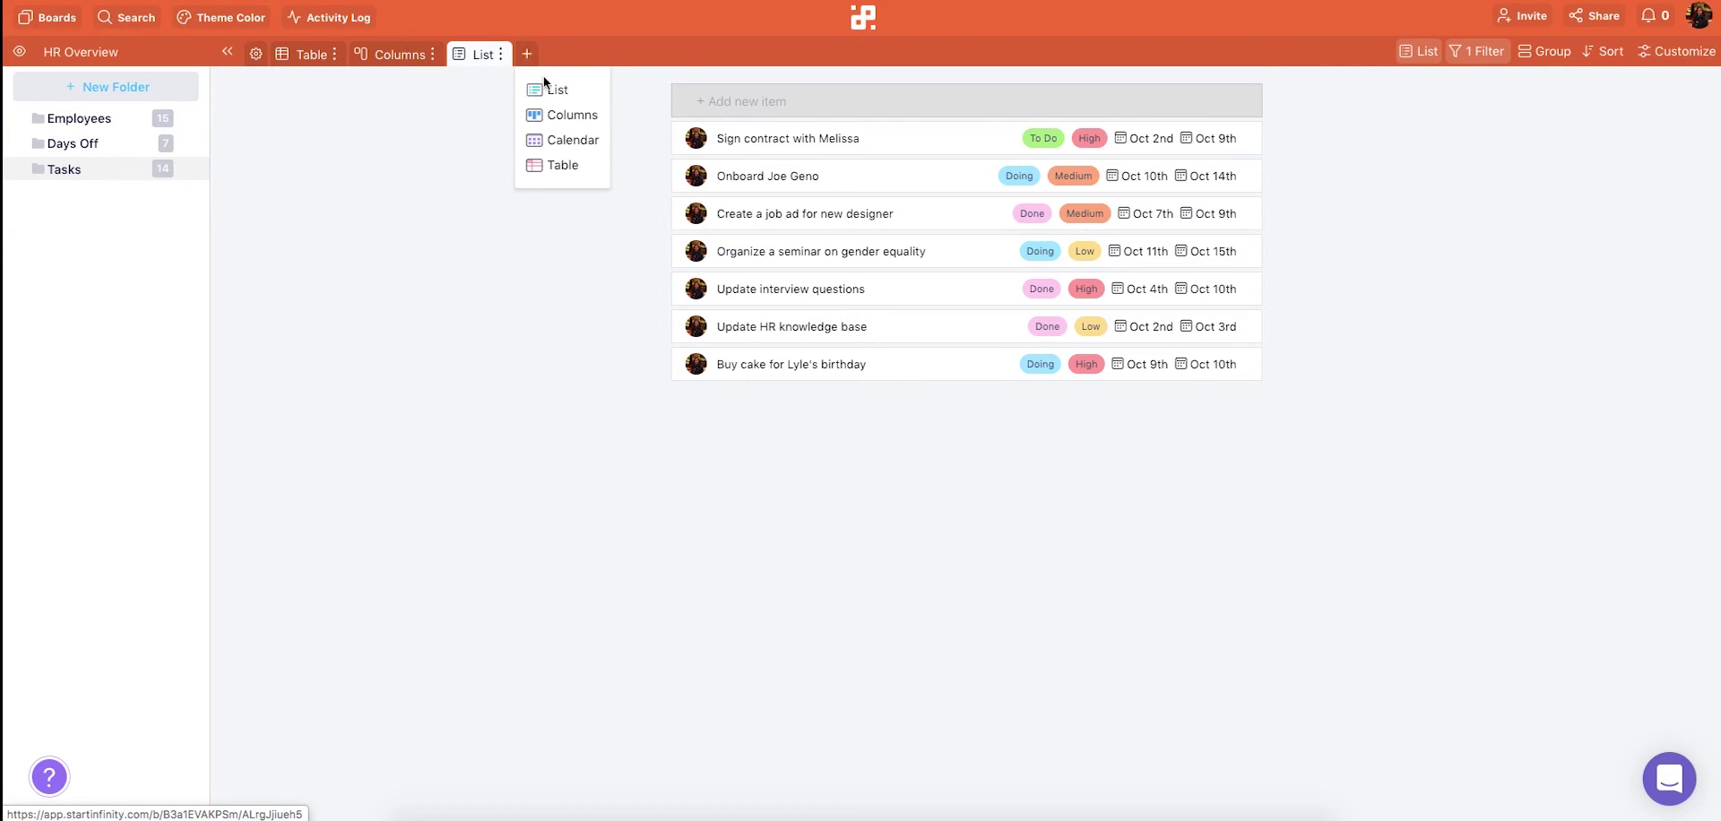
pyautogui.click(549, 89)
pyautogui.click(1601, 54)
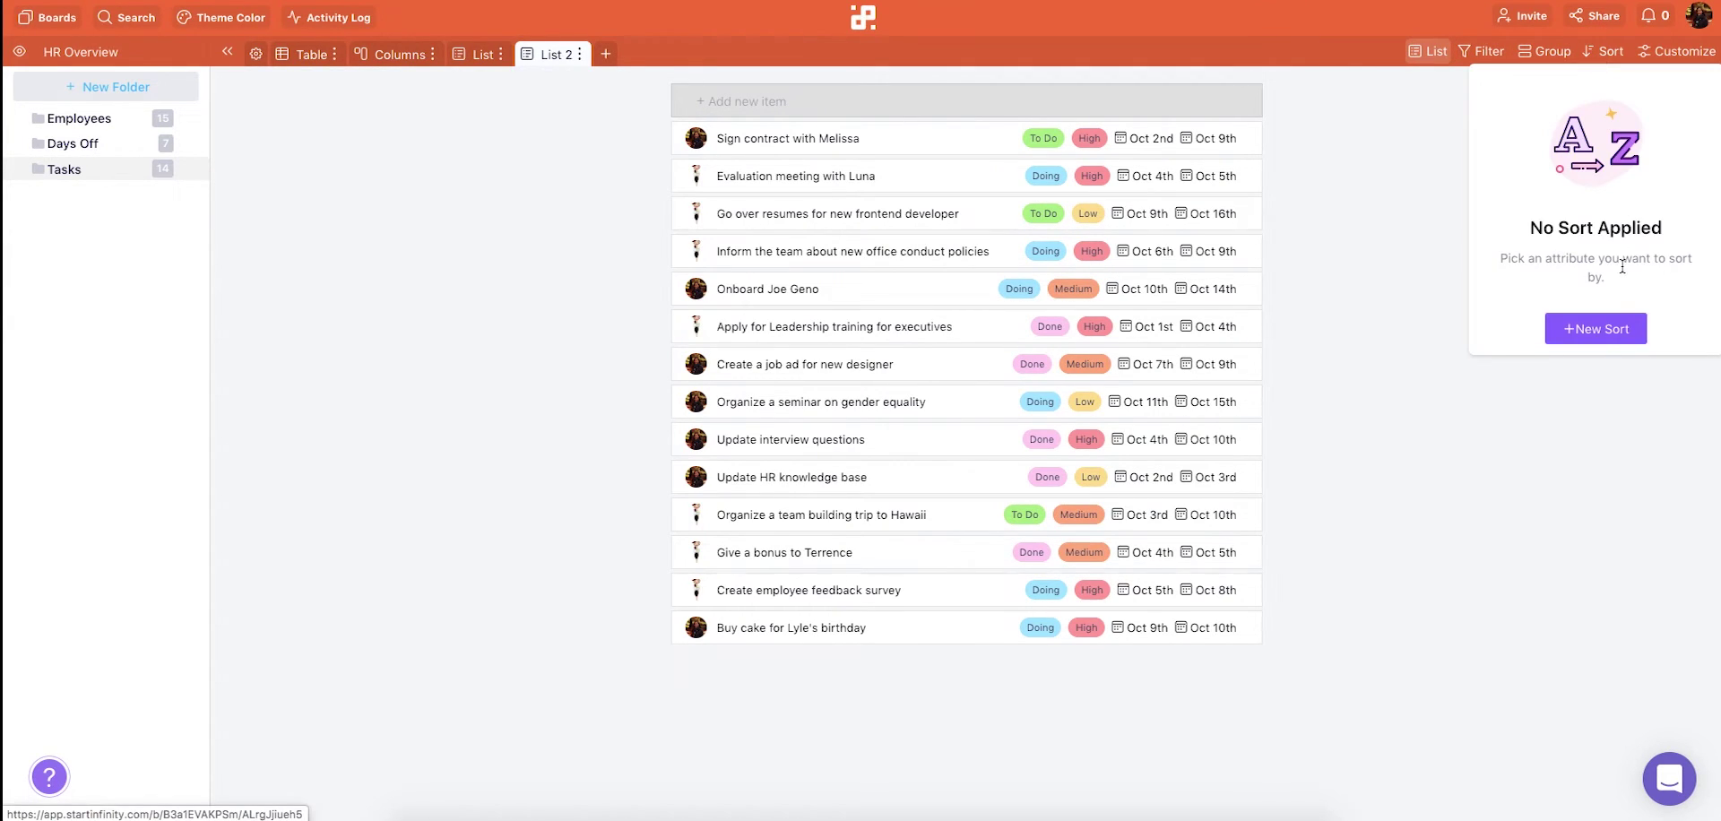
pyautogui.click(1595, 328)
pyautogui.click(1395, 90)
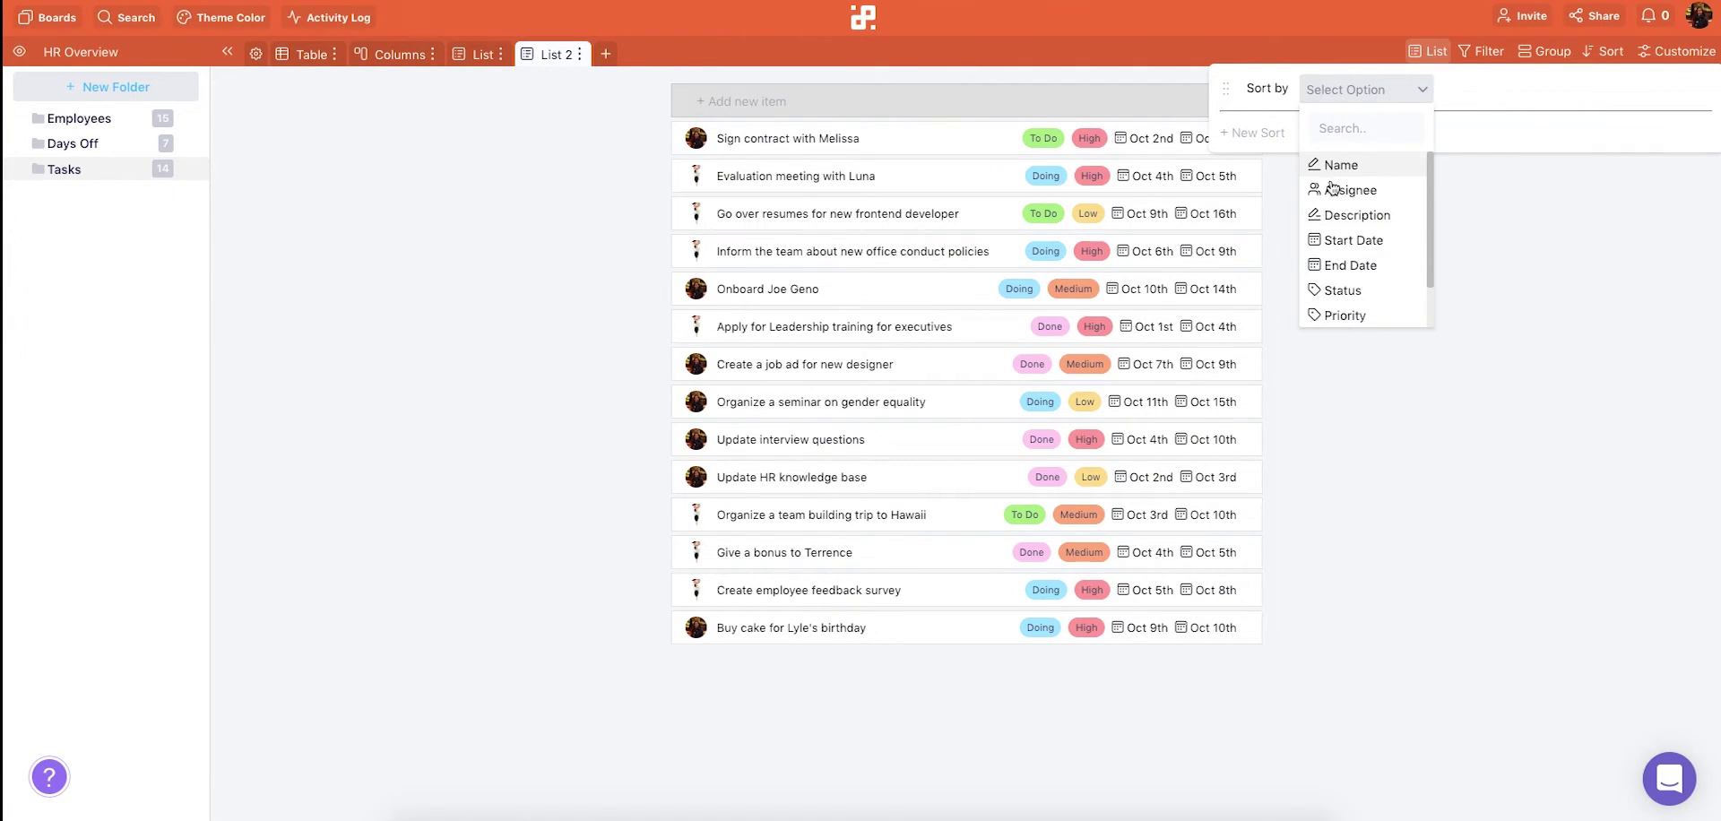
pyautogui.click(1353, 313)
pyautogui.click(1604, 210)
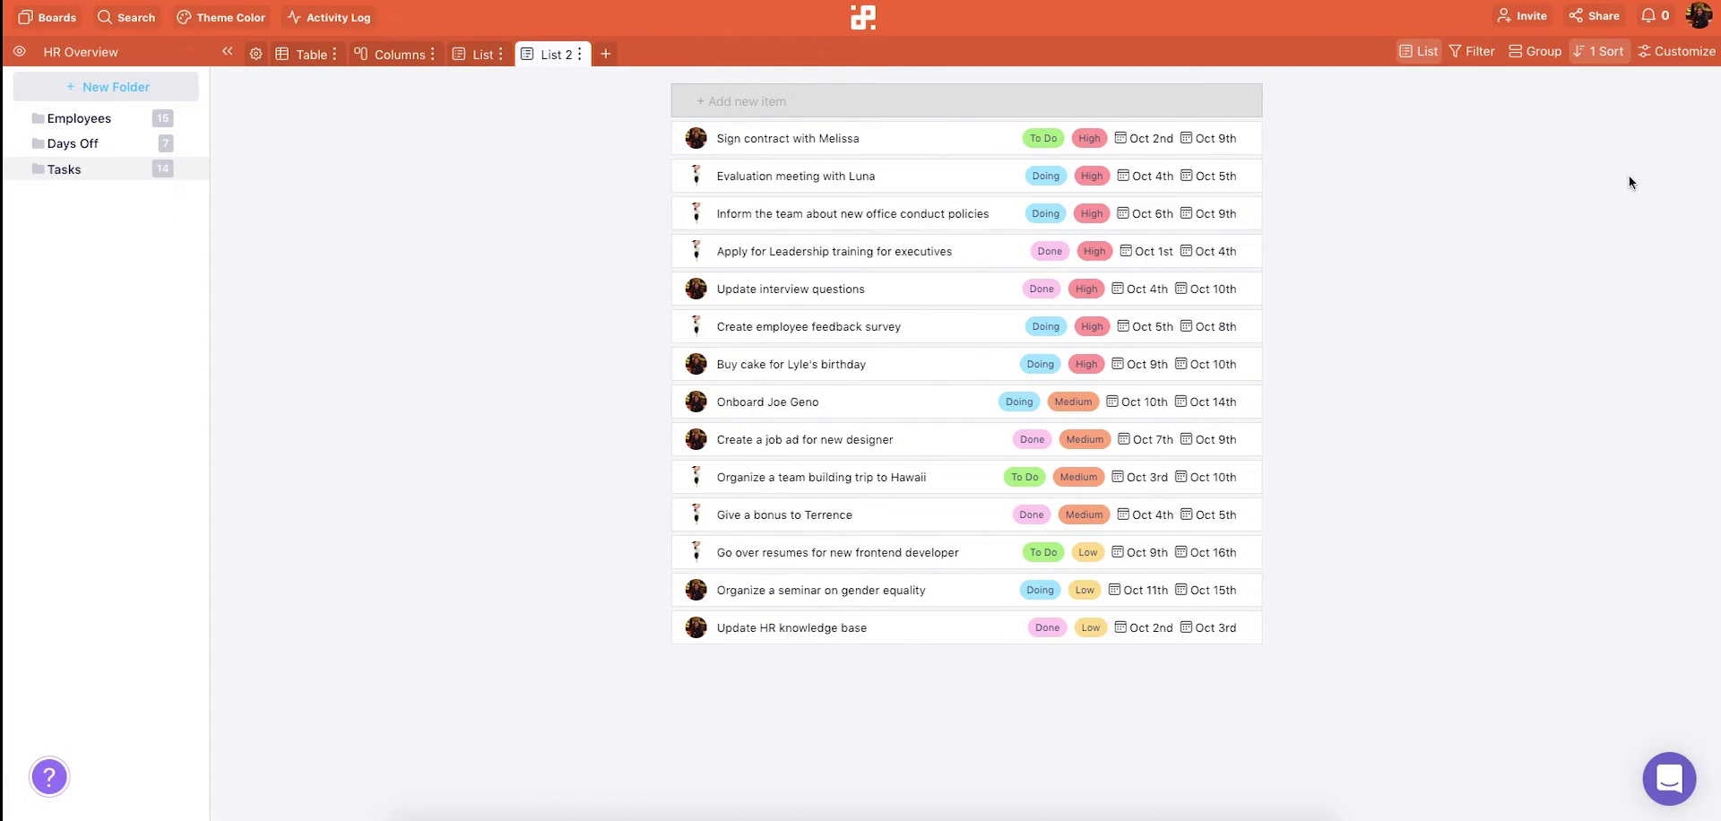
# Step: Hide the Start Date and End Date attributes in the second list, and check the evaluation meeting task's full details
pyautogui.click(1670, 51)
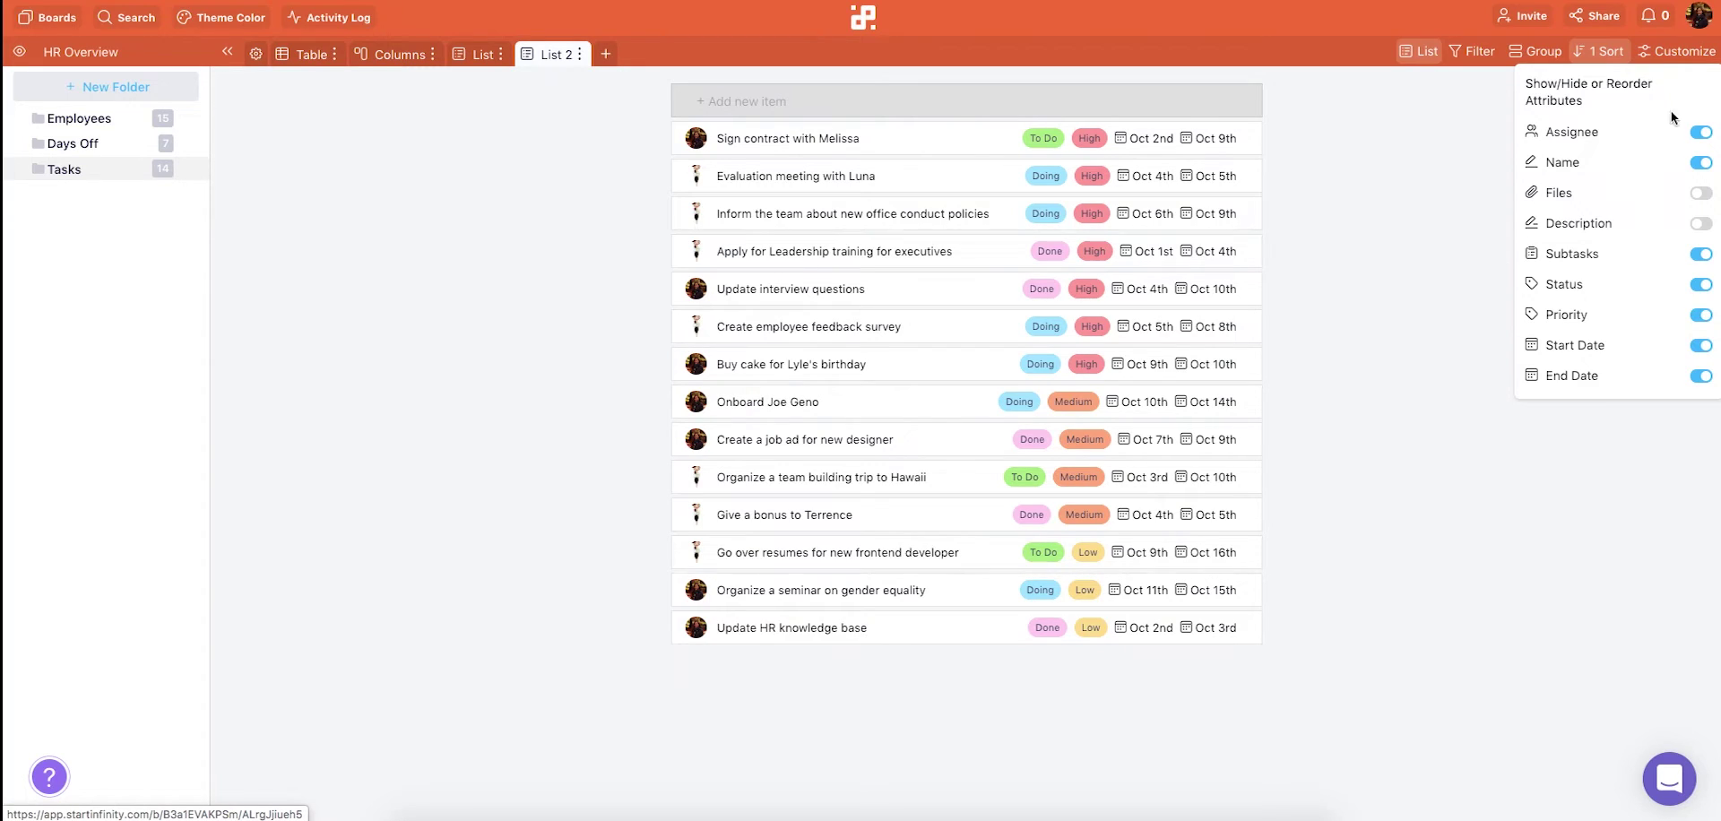
pyautogui.click(1703, 347)
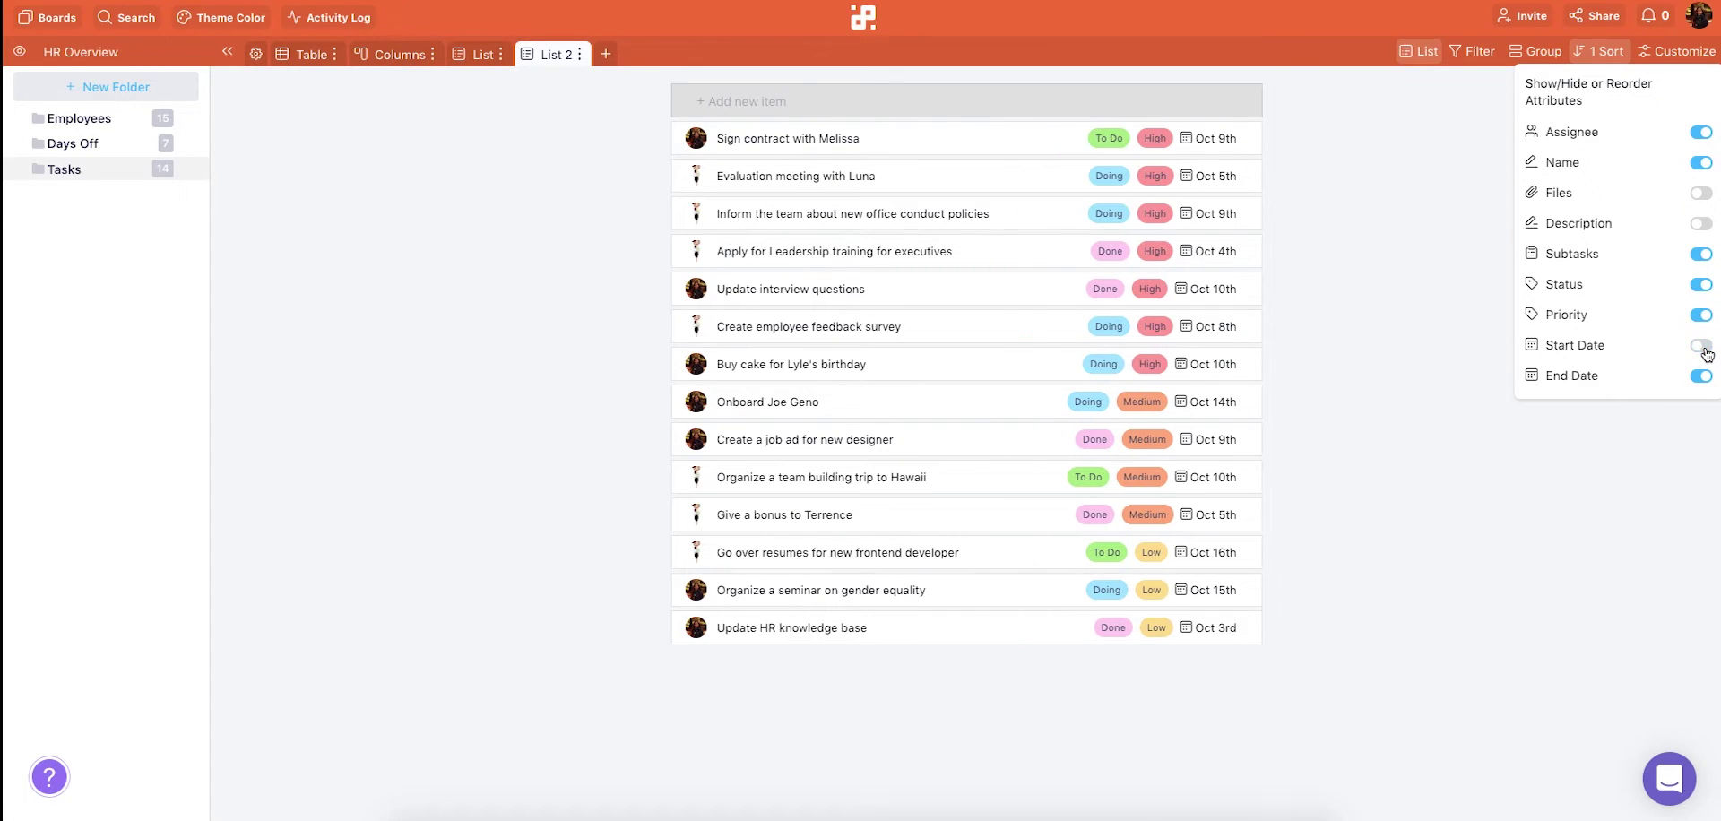
pyautogui.click(1700, 377)
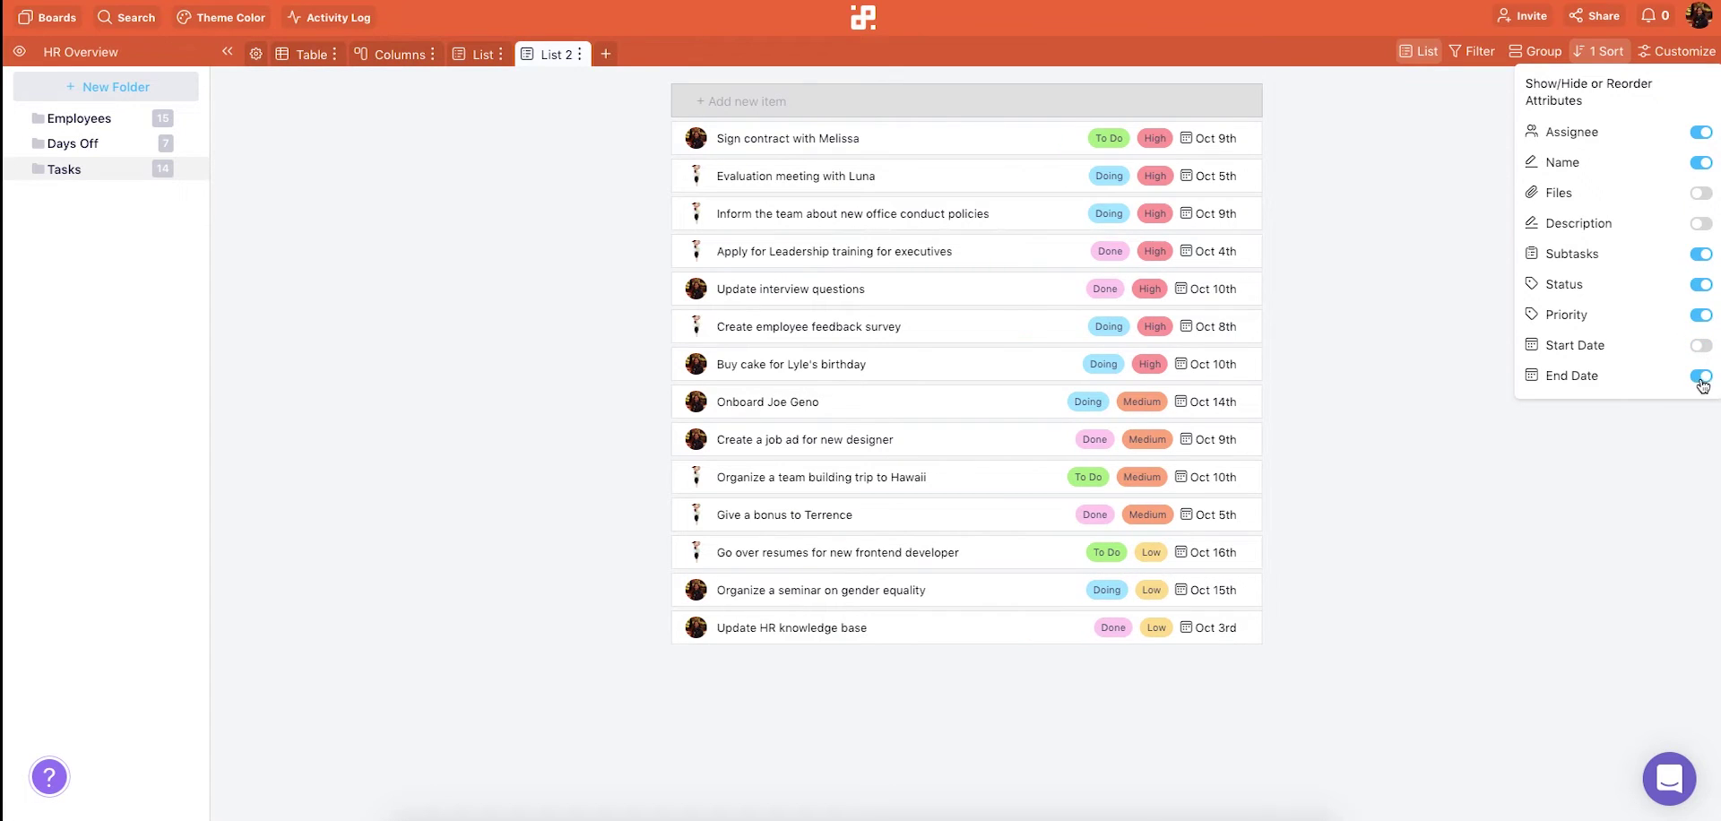
pyautogui.click(1459, 329)
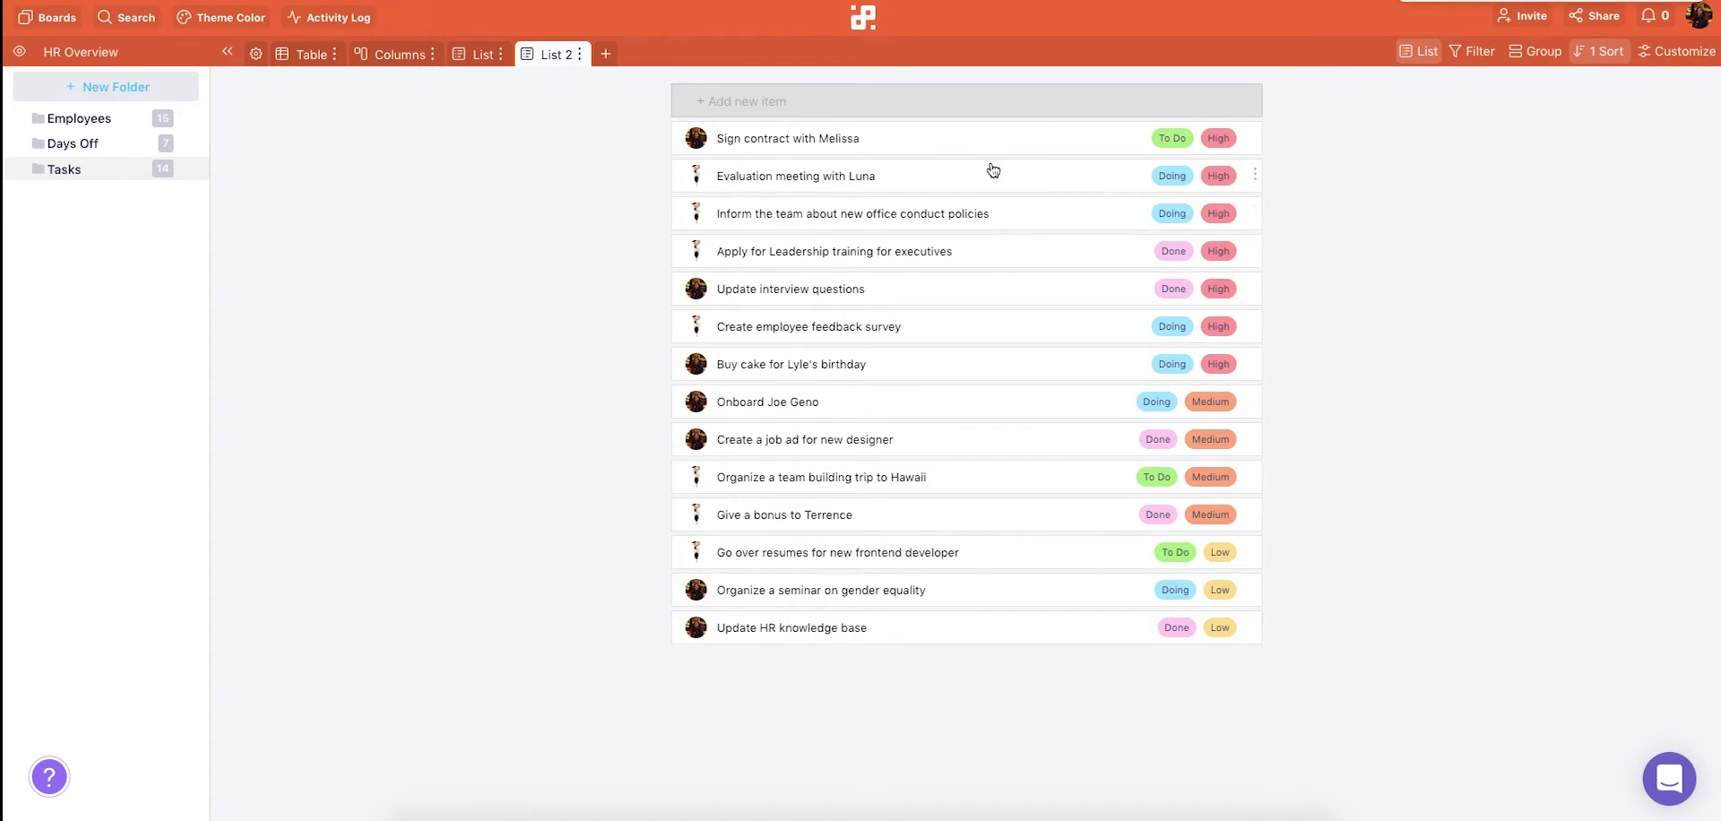
pyautogui.click(937, 184)
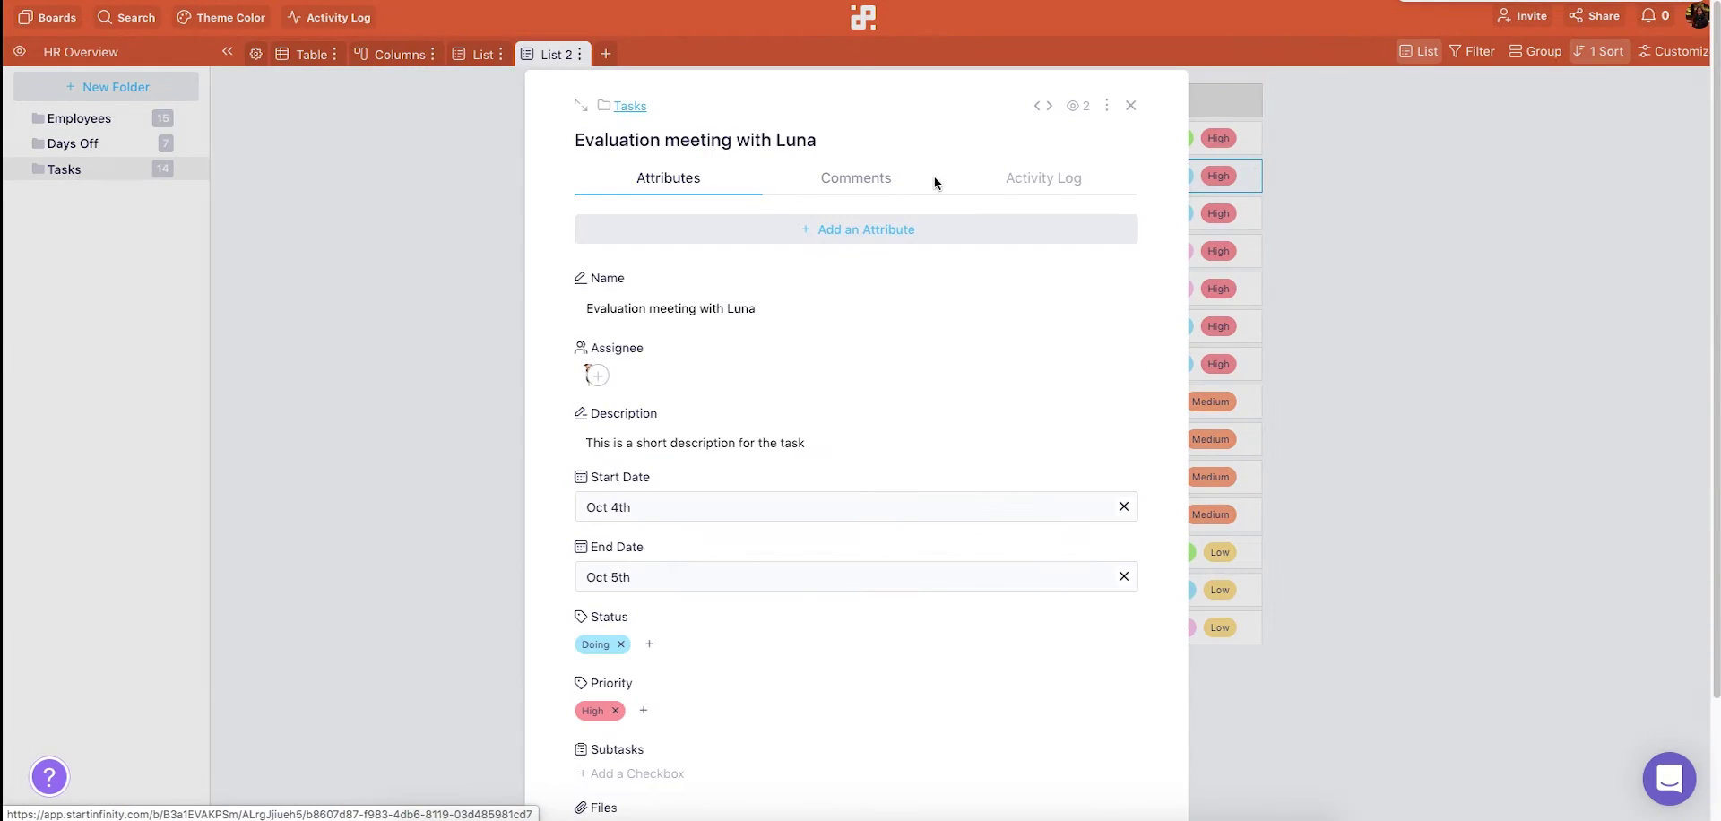
pyautogui.press('Escape')
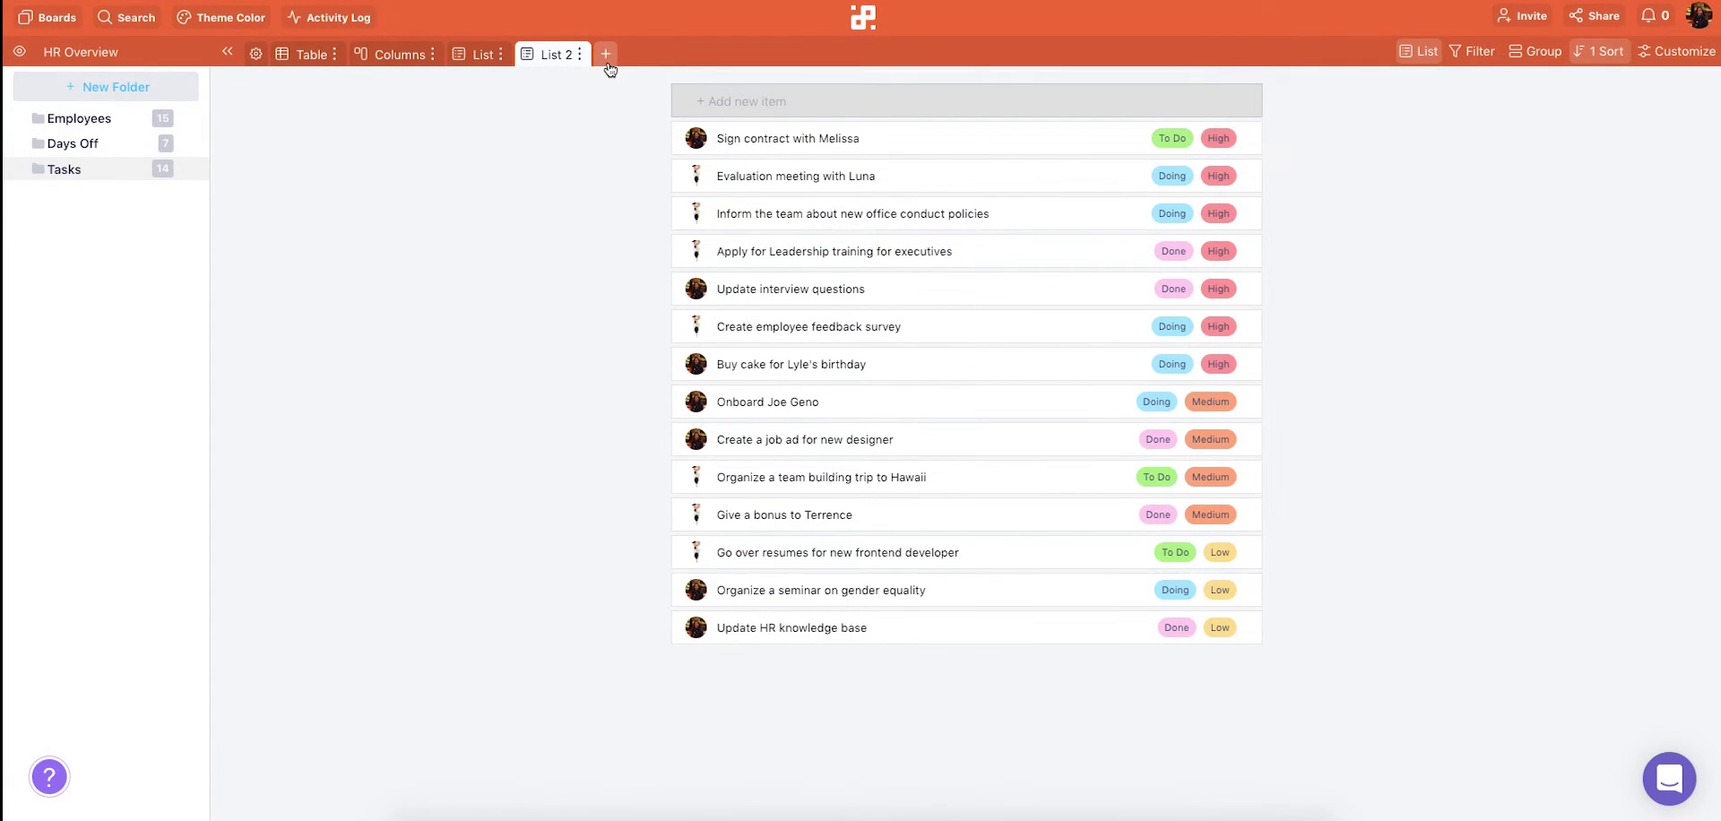
# Step: Add a Calendar view and reschedule "Update interview questions" to October 12 and the birthday cake task to October 11
pyautogui.click(607, 57)
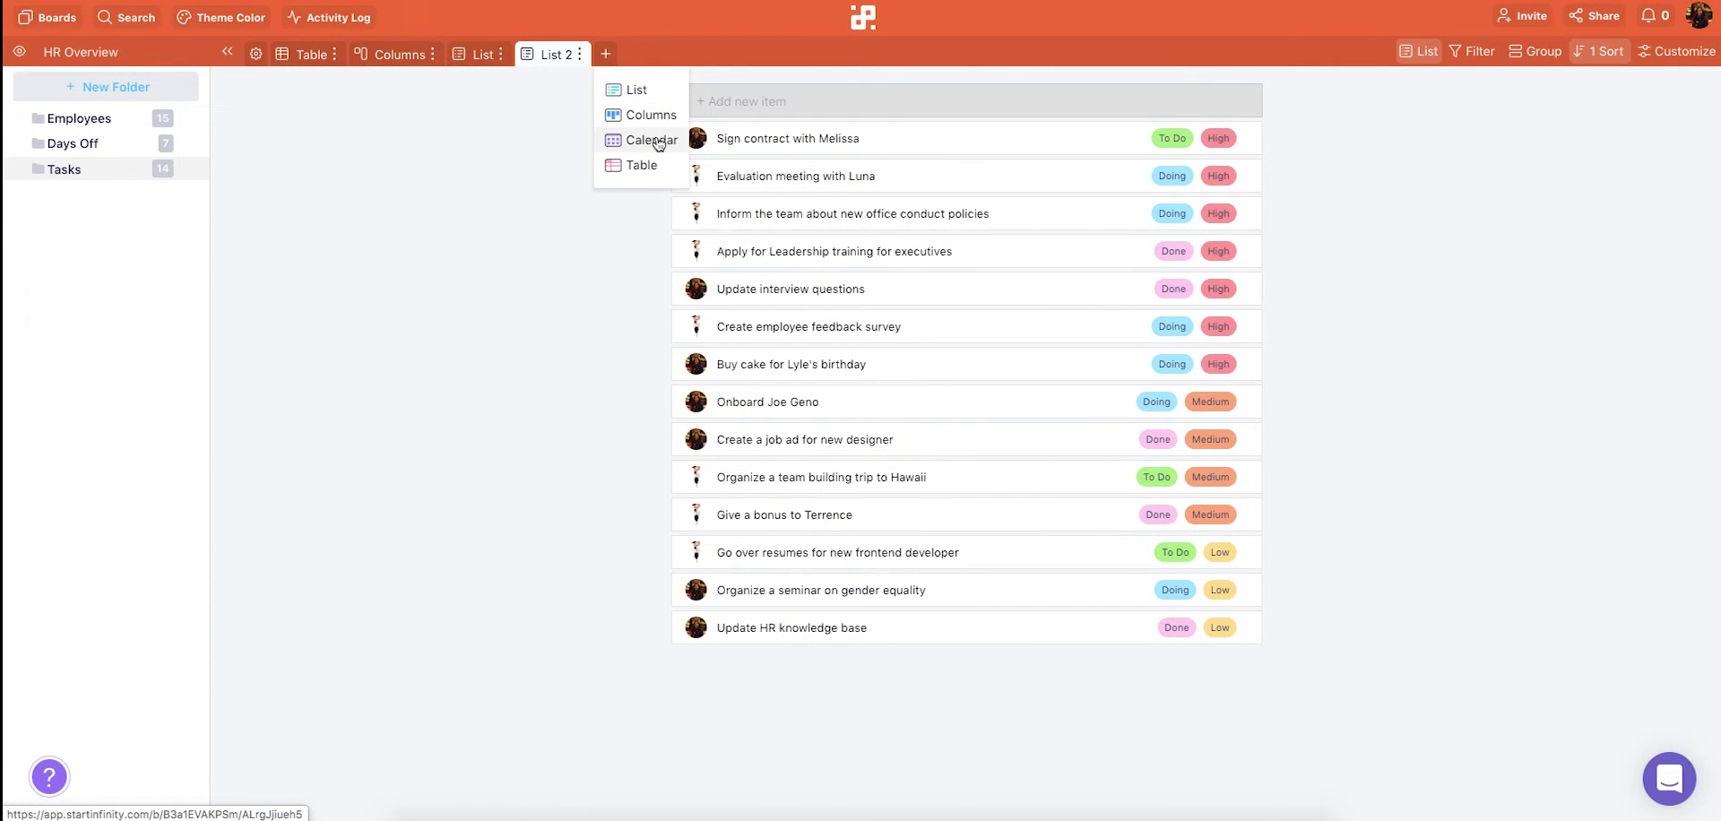
pyautogui.click(657, 142)
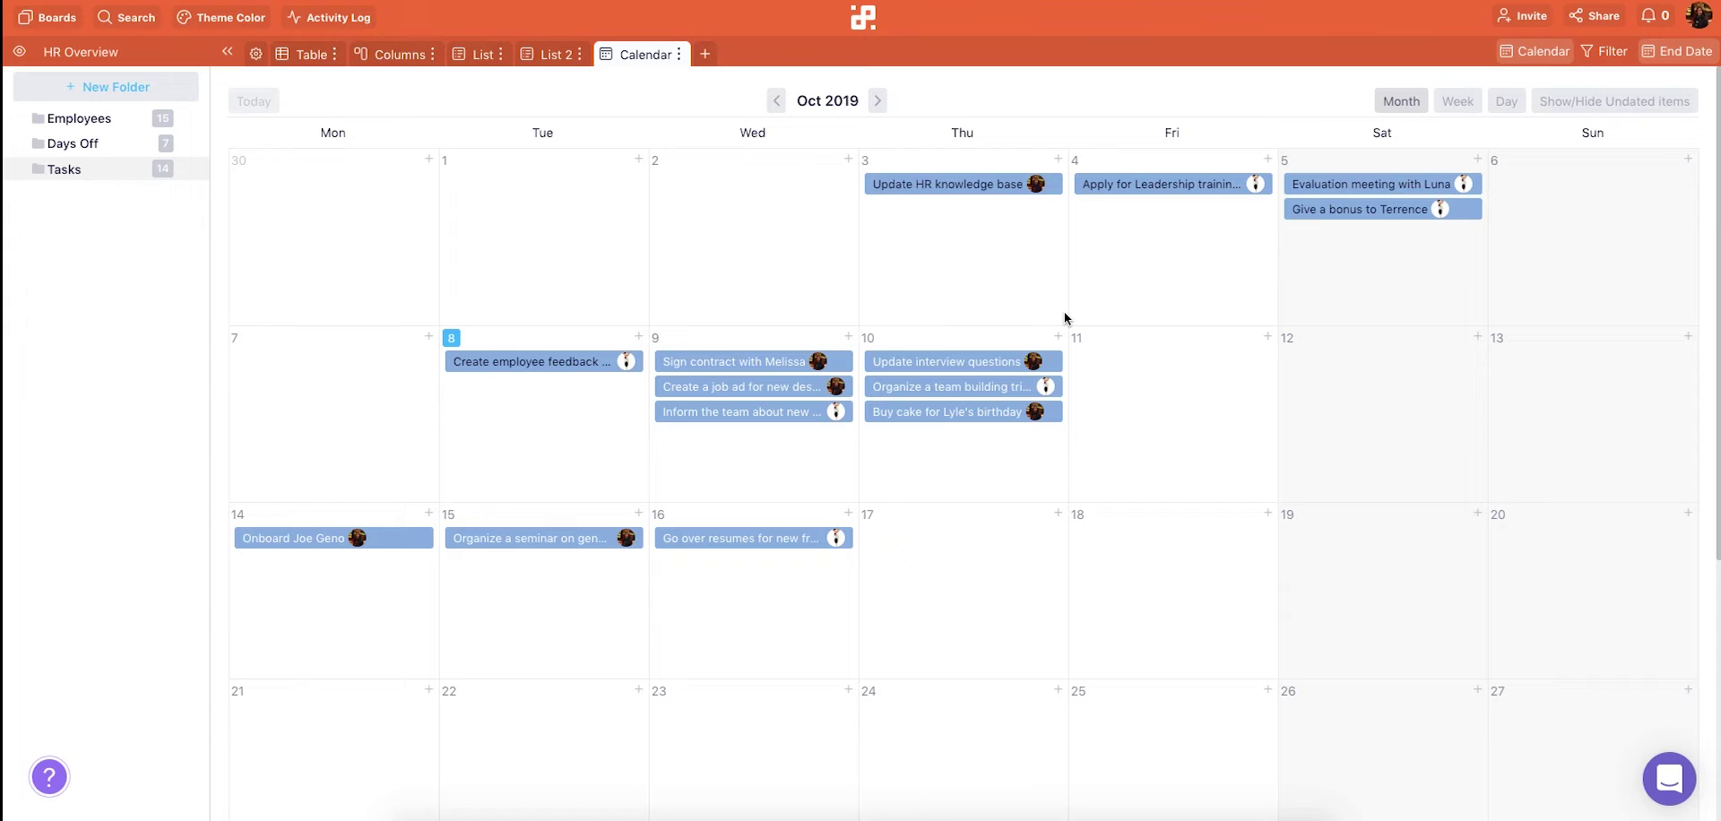
pyautogui.moveTo(977, 367); pyautogui.dragTo(1404, 393)
pyautogui.moveTo(954, 387); pyautogui.dragTo(1170, 412)
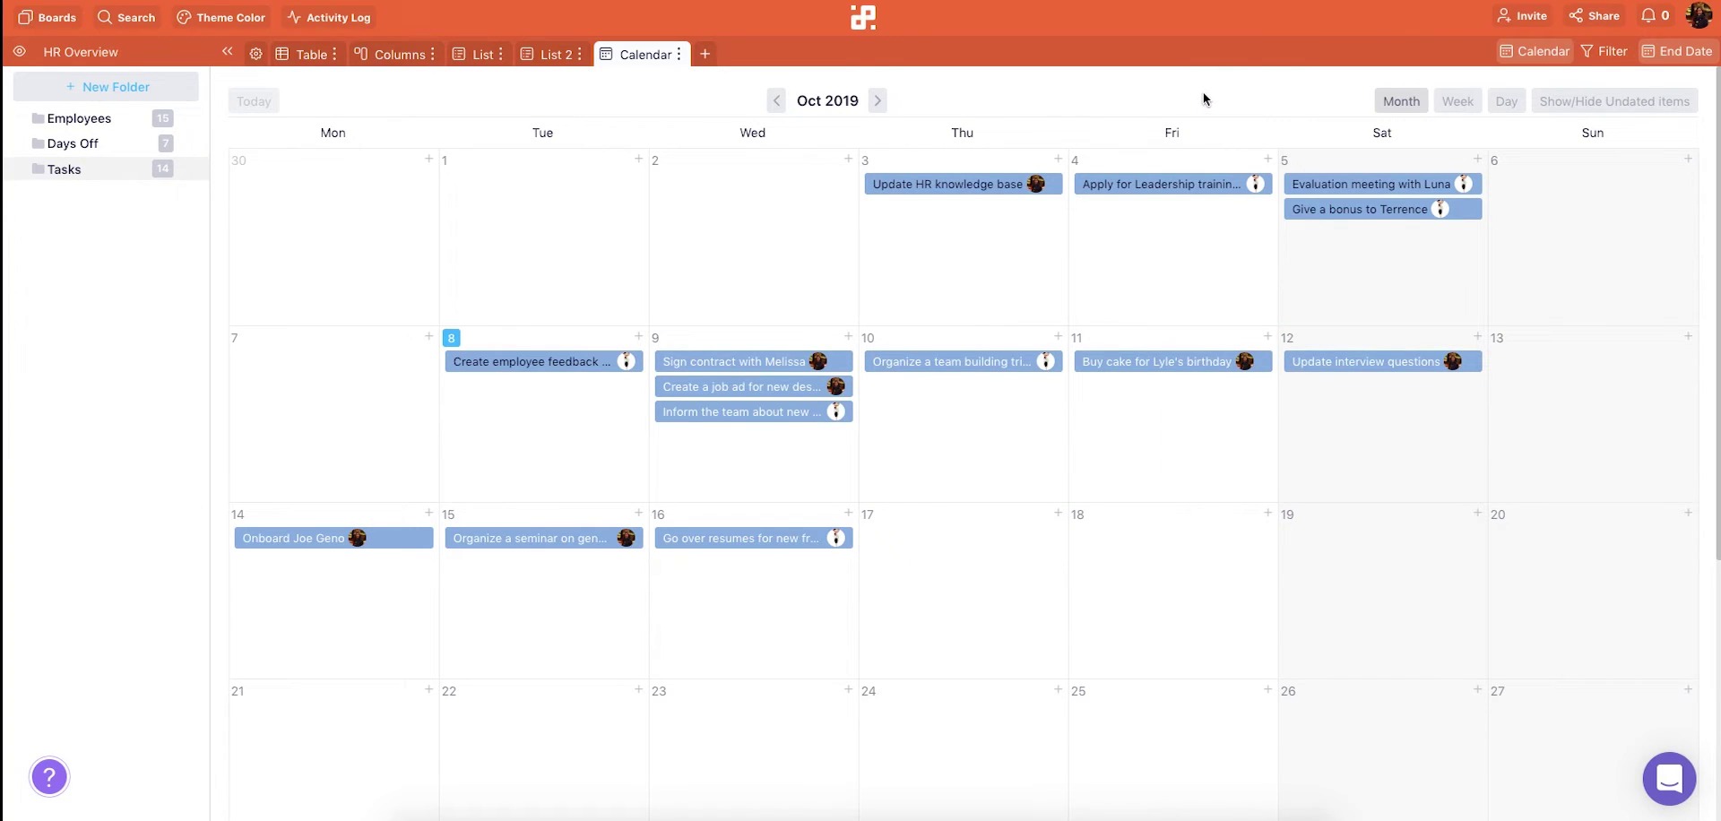
# Step: Return to the Columns view and examine the role options offered when inviting members, without sending an invitation
pyautogui.click(474, 56)
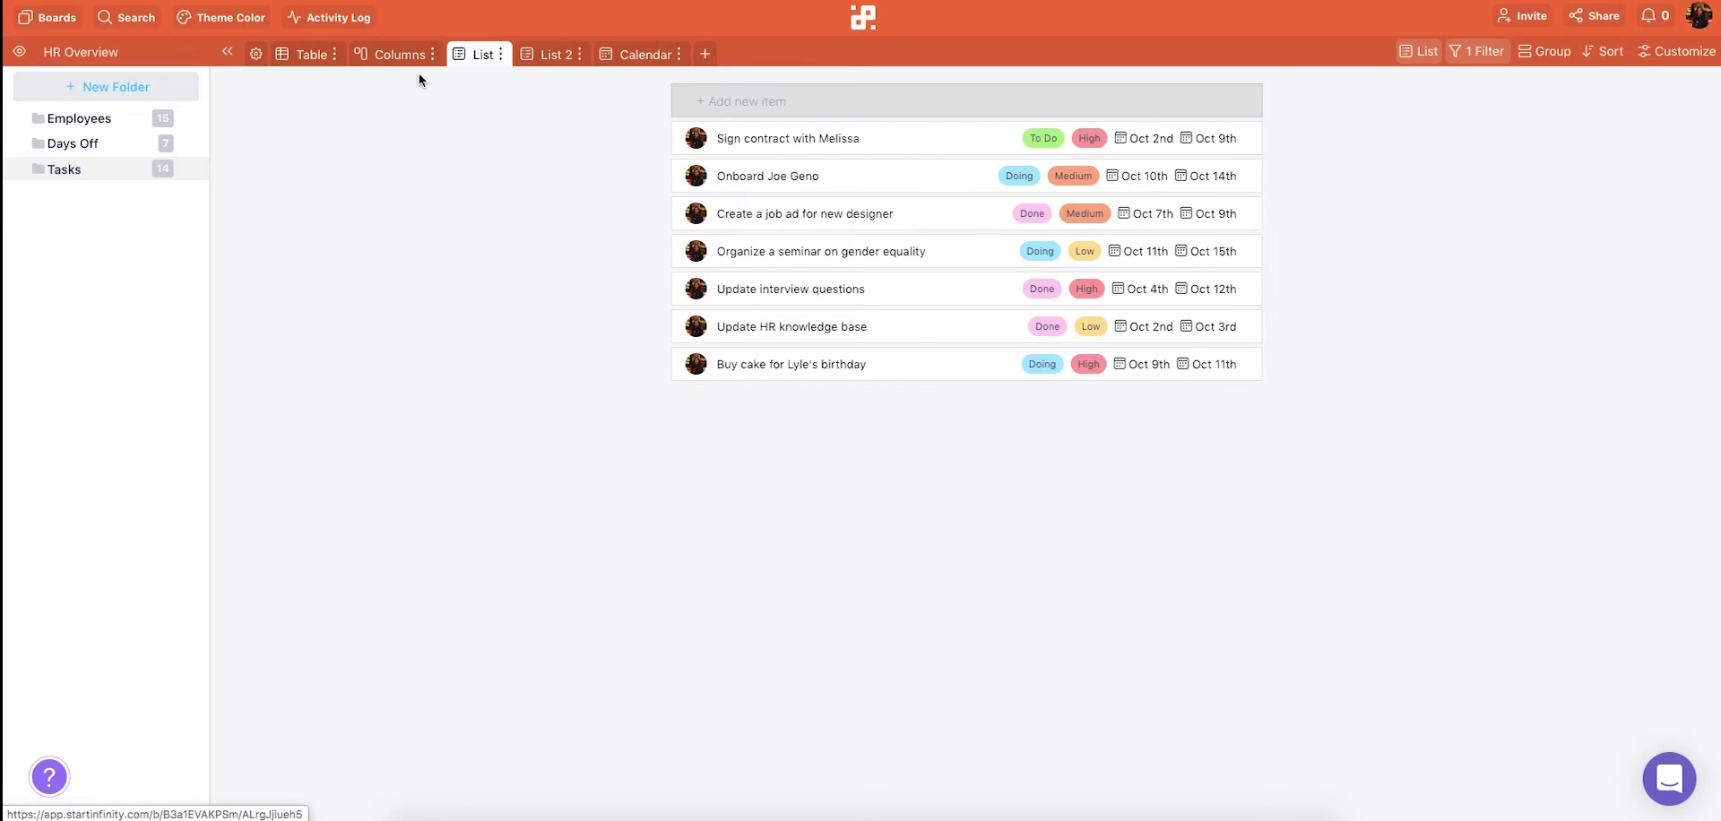
pyautogui.click(389, 56)
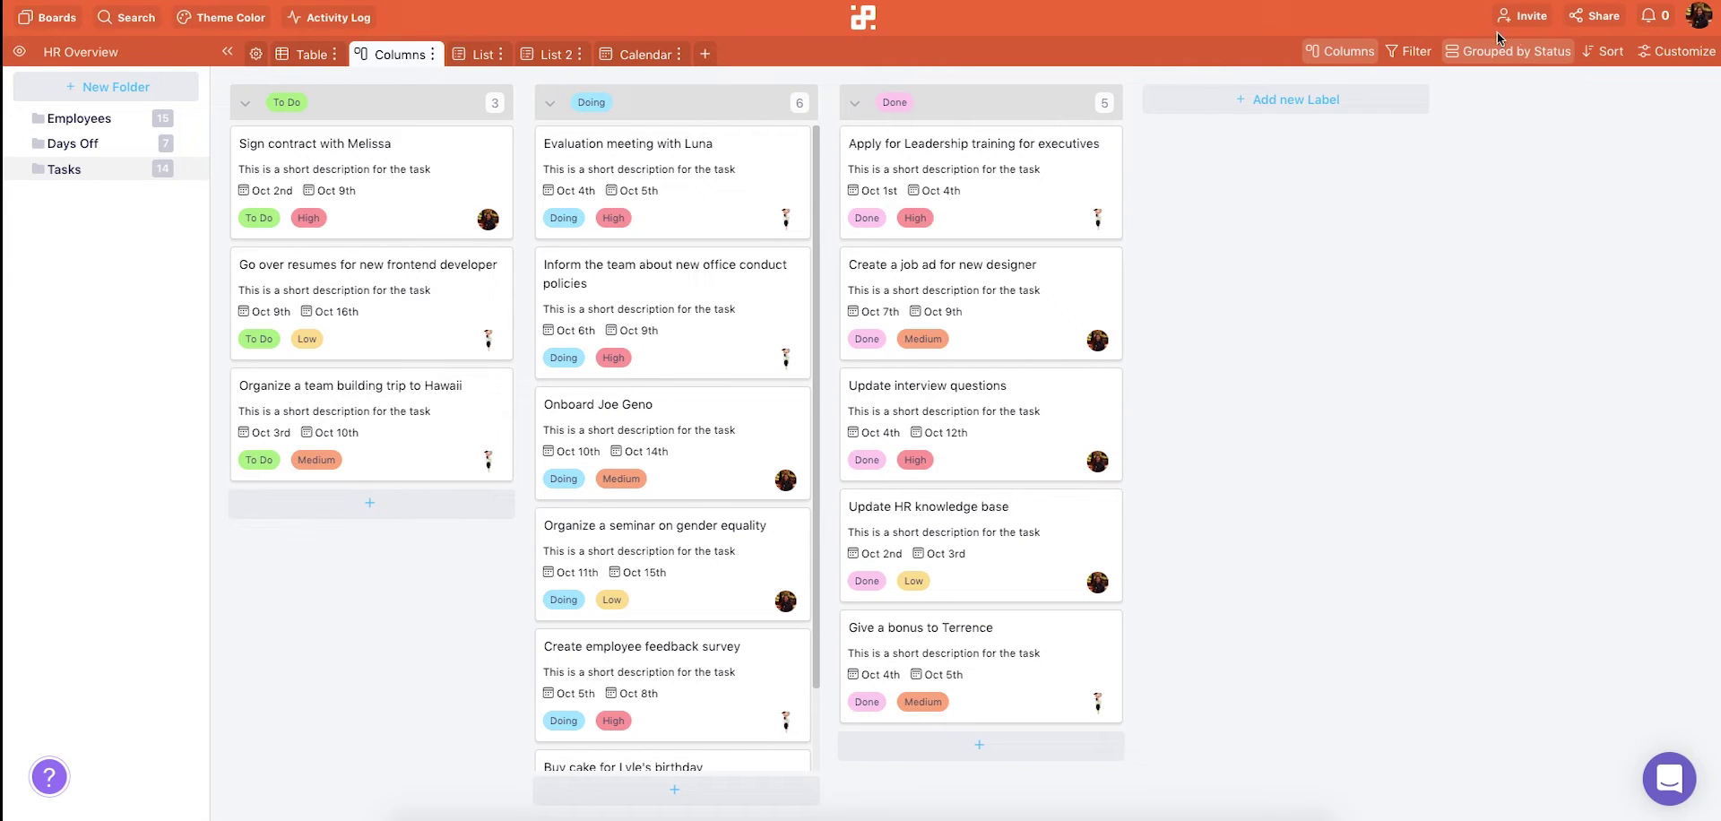
pyautogui.click(1527, 14)
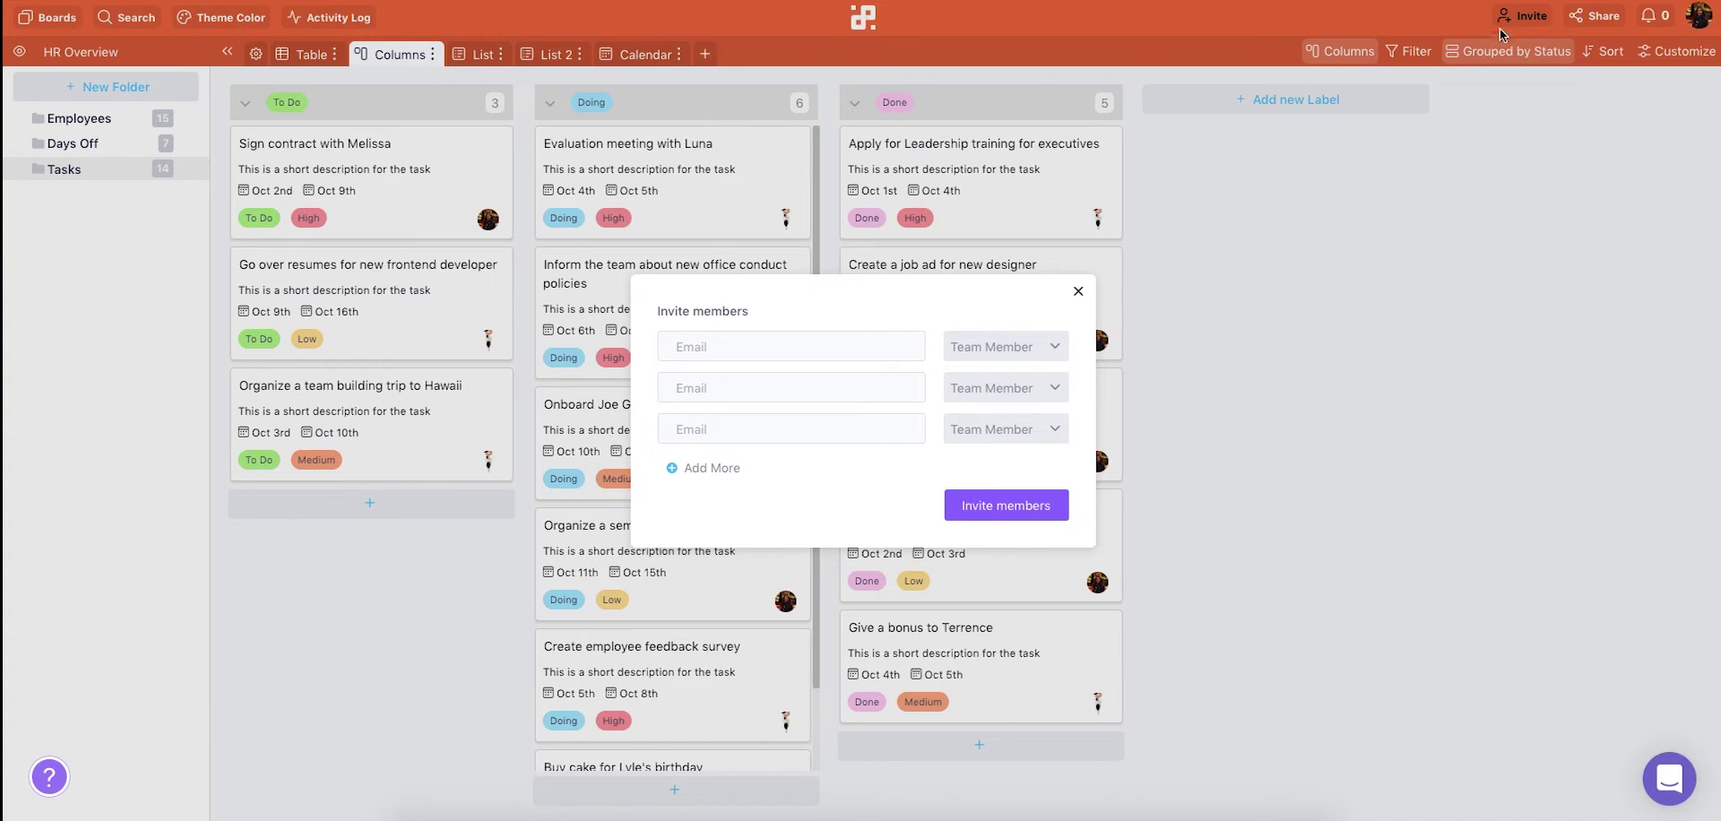
pyautogui.click(1038, 348)
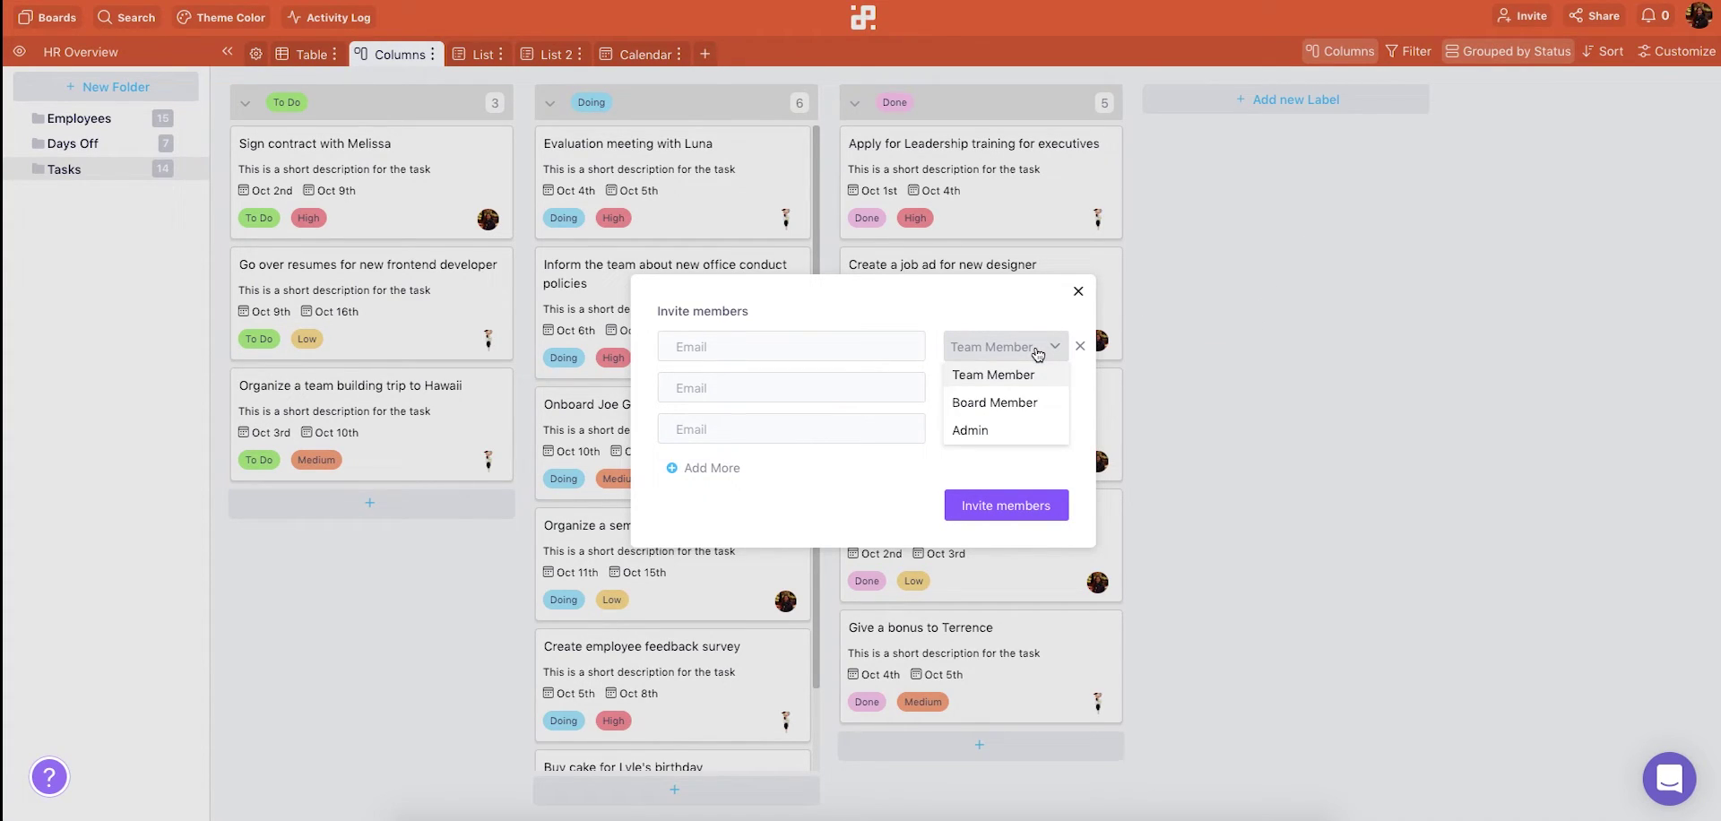
pyautogui.click(1183, 358)
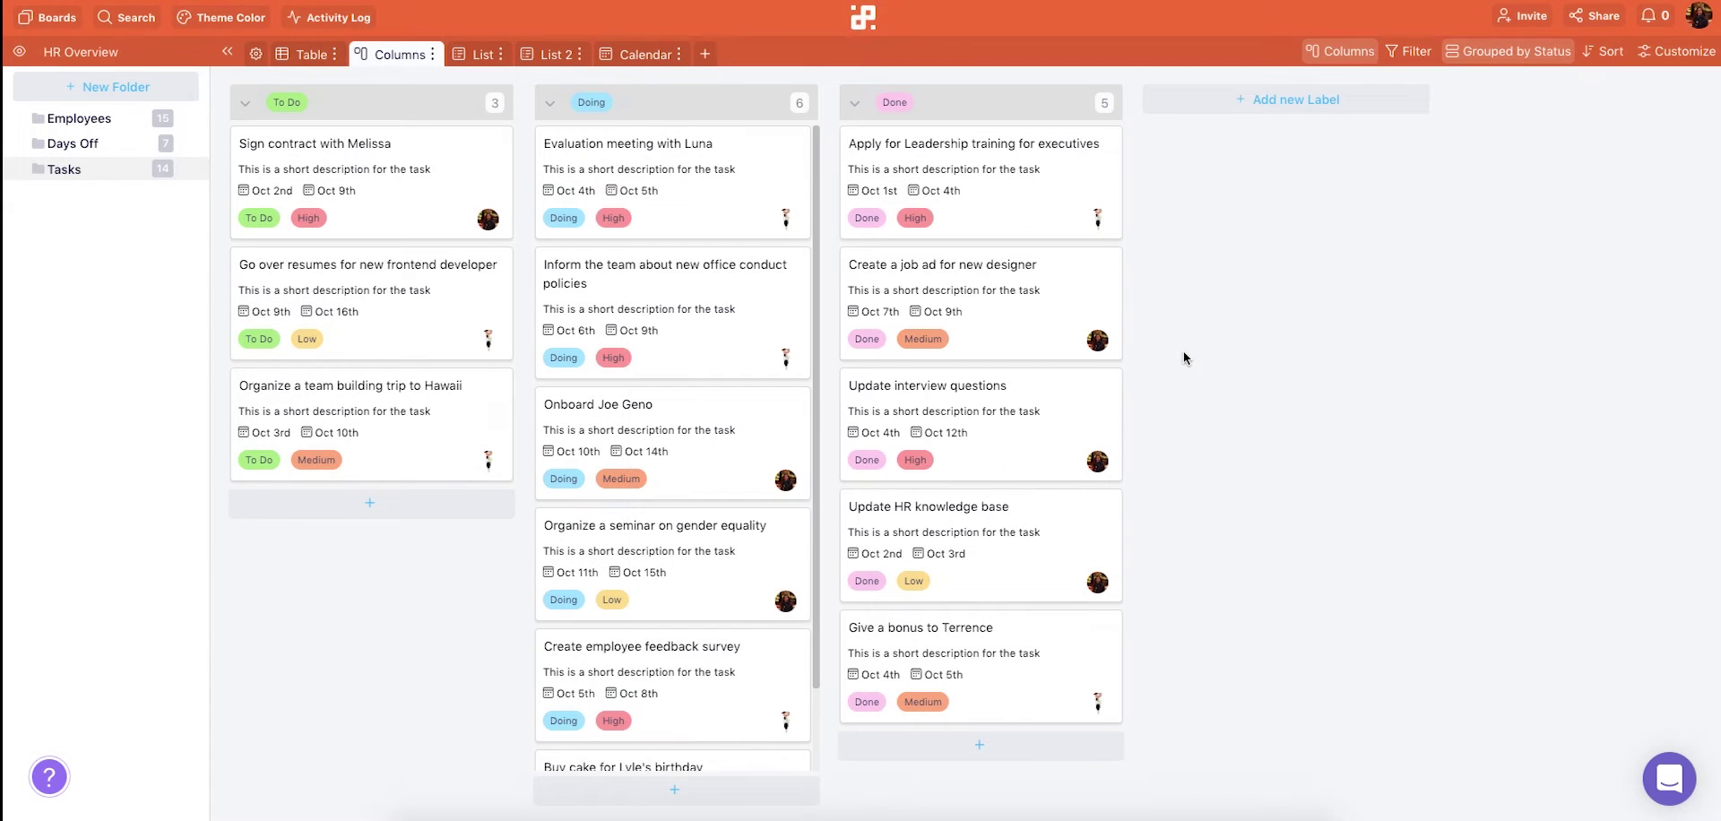
# Step: Add the second team member as an assignee of the "Create a job ad for new designer" task
pyautogui.click(1032, 325)
pyautogui.click(598, 375)
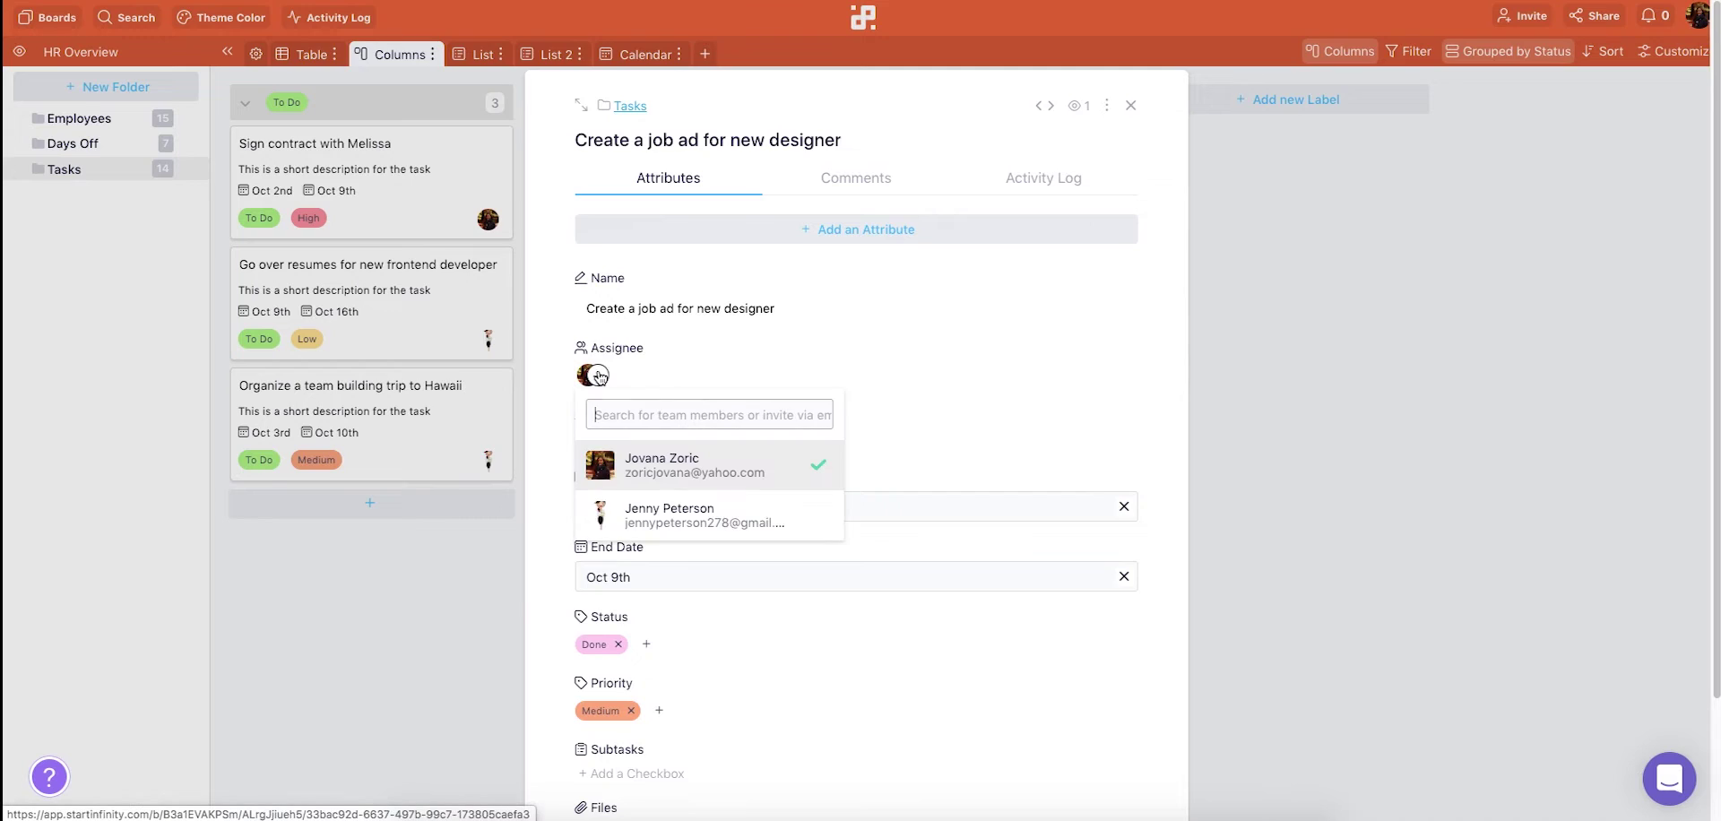
pyautogui.click(645, 511)
pyautogui.click(553, 414)
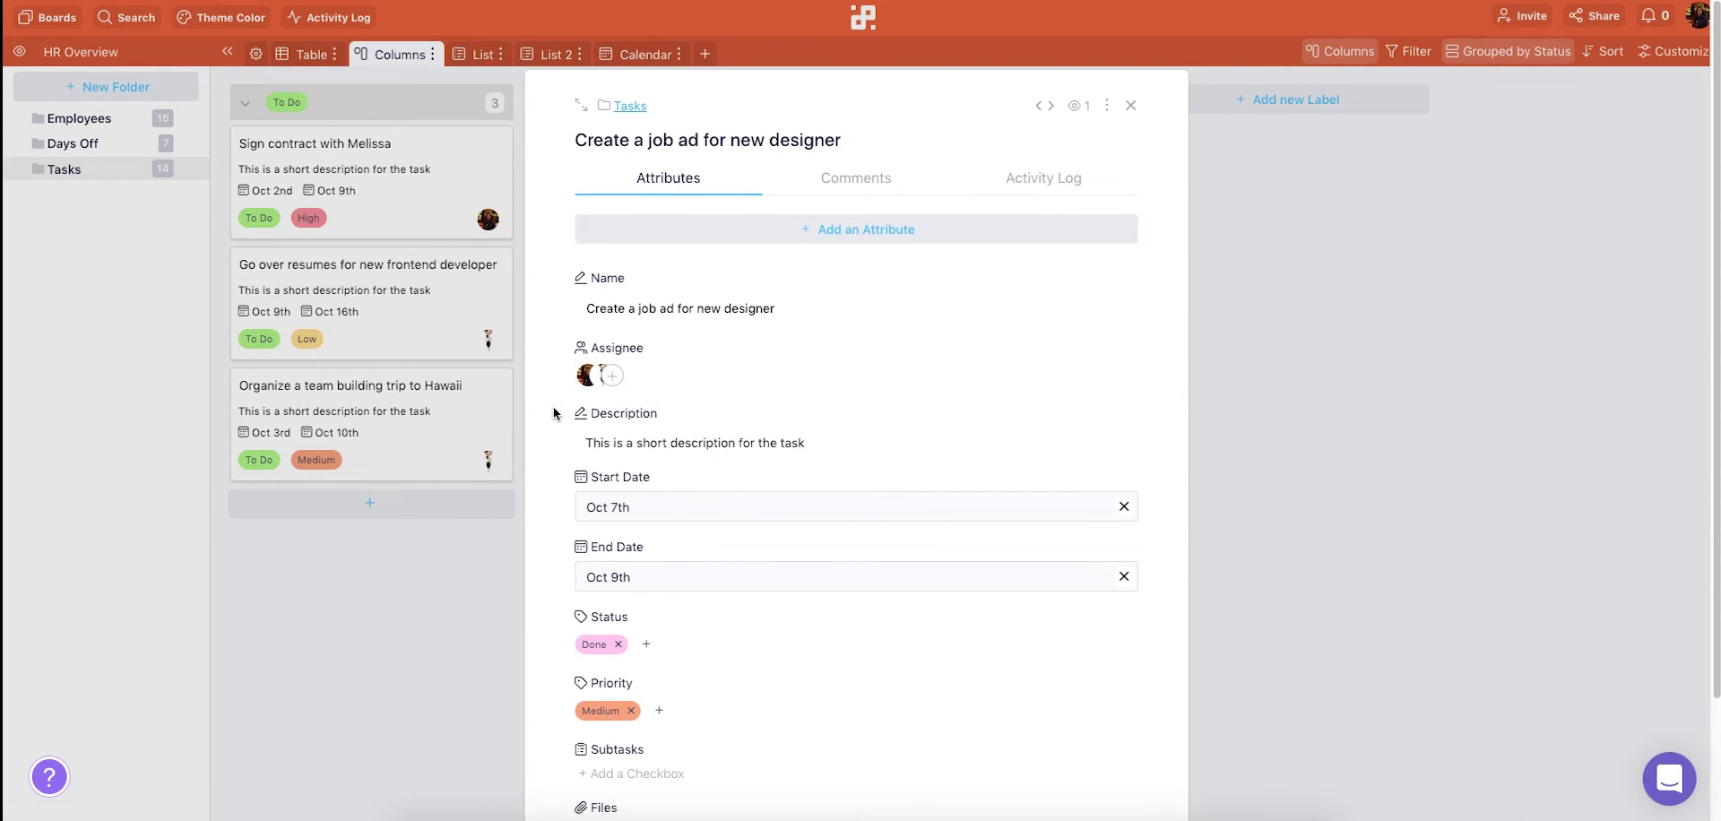
# Step: Post the comment "Check this out!" on the task, mentioning the newly assigned team member, and close the task
pyautogui.click(857, 183)
pyautogui.click(749, 299)
pyautogui.write('@')
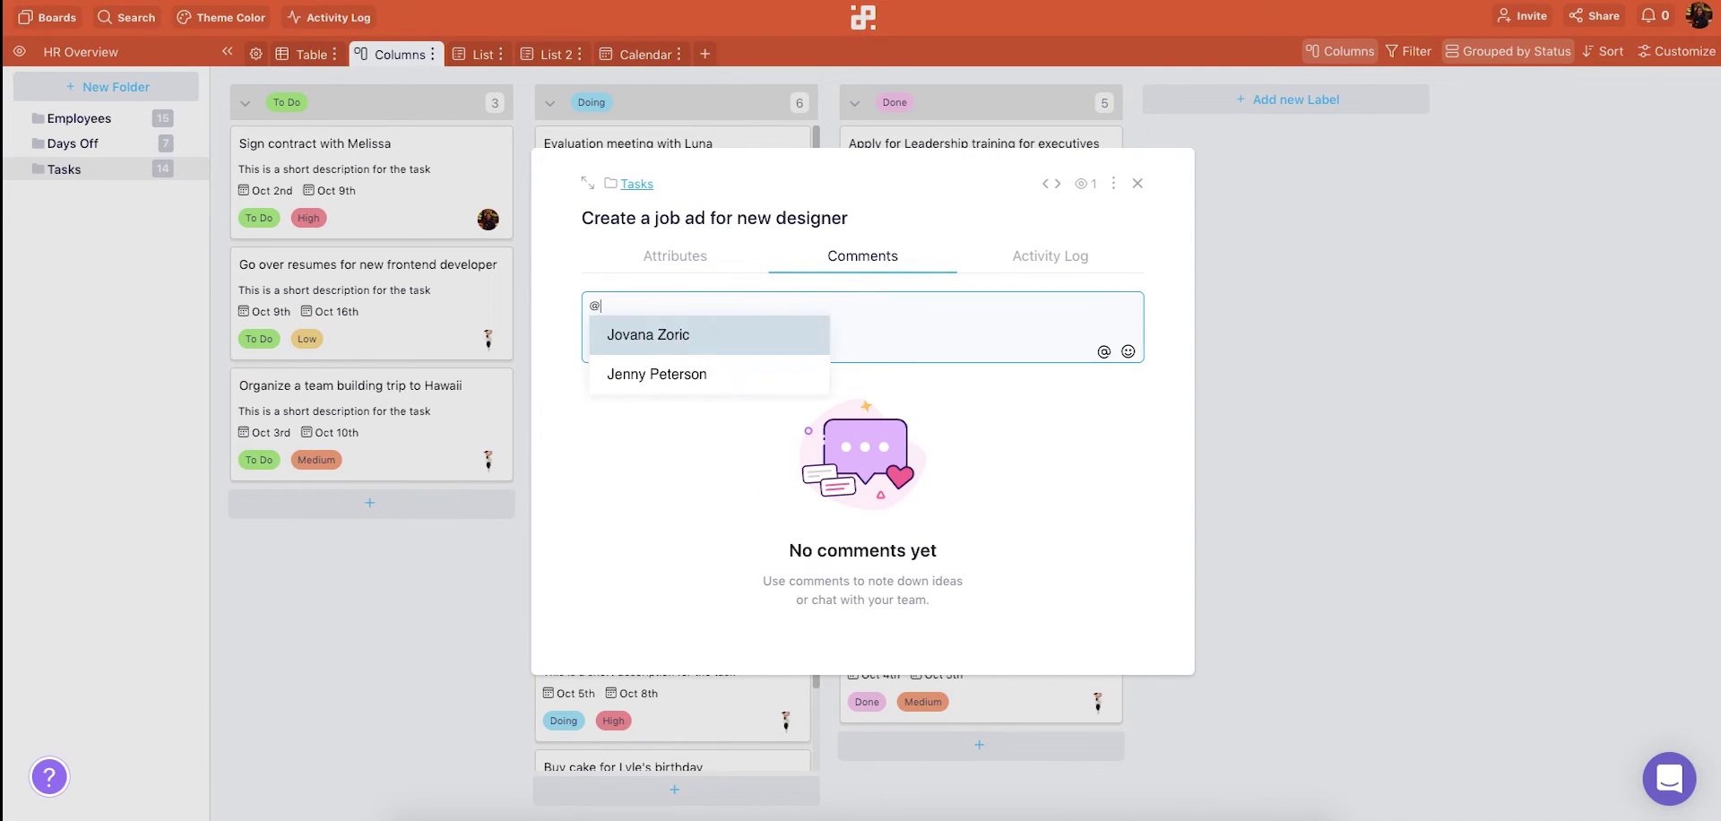
pyautogui.click(807, 382)
pyautogui.write('Check this out!')
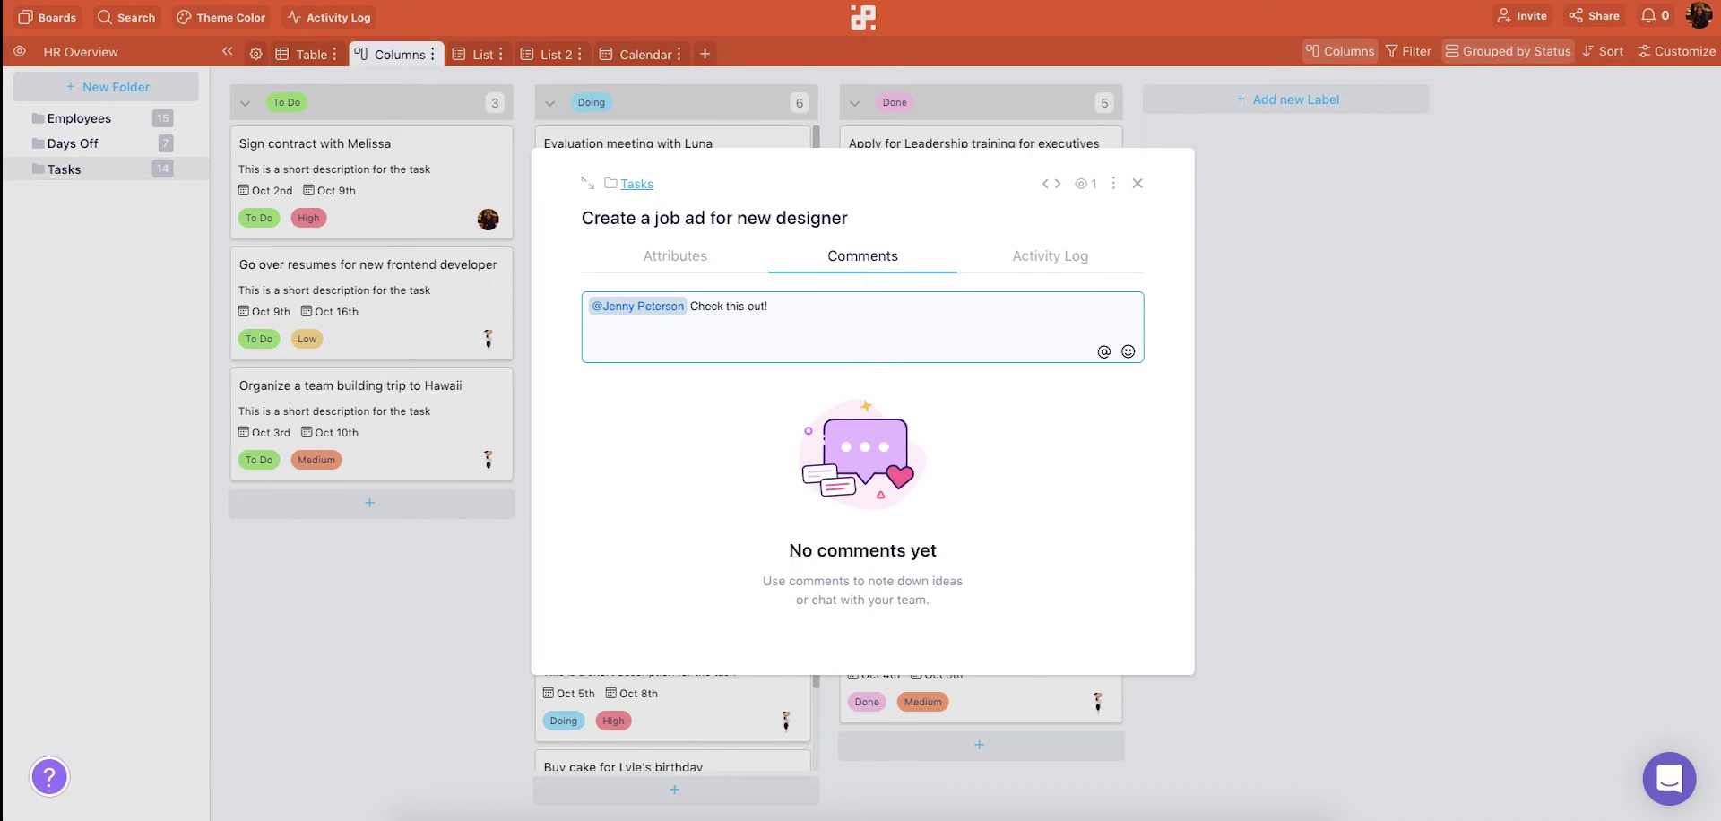
pyautogui.press('Return')
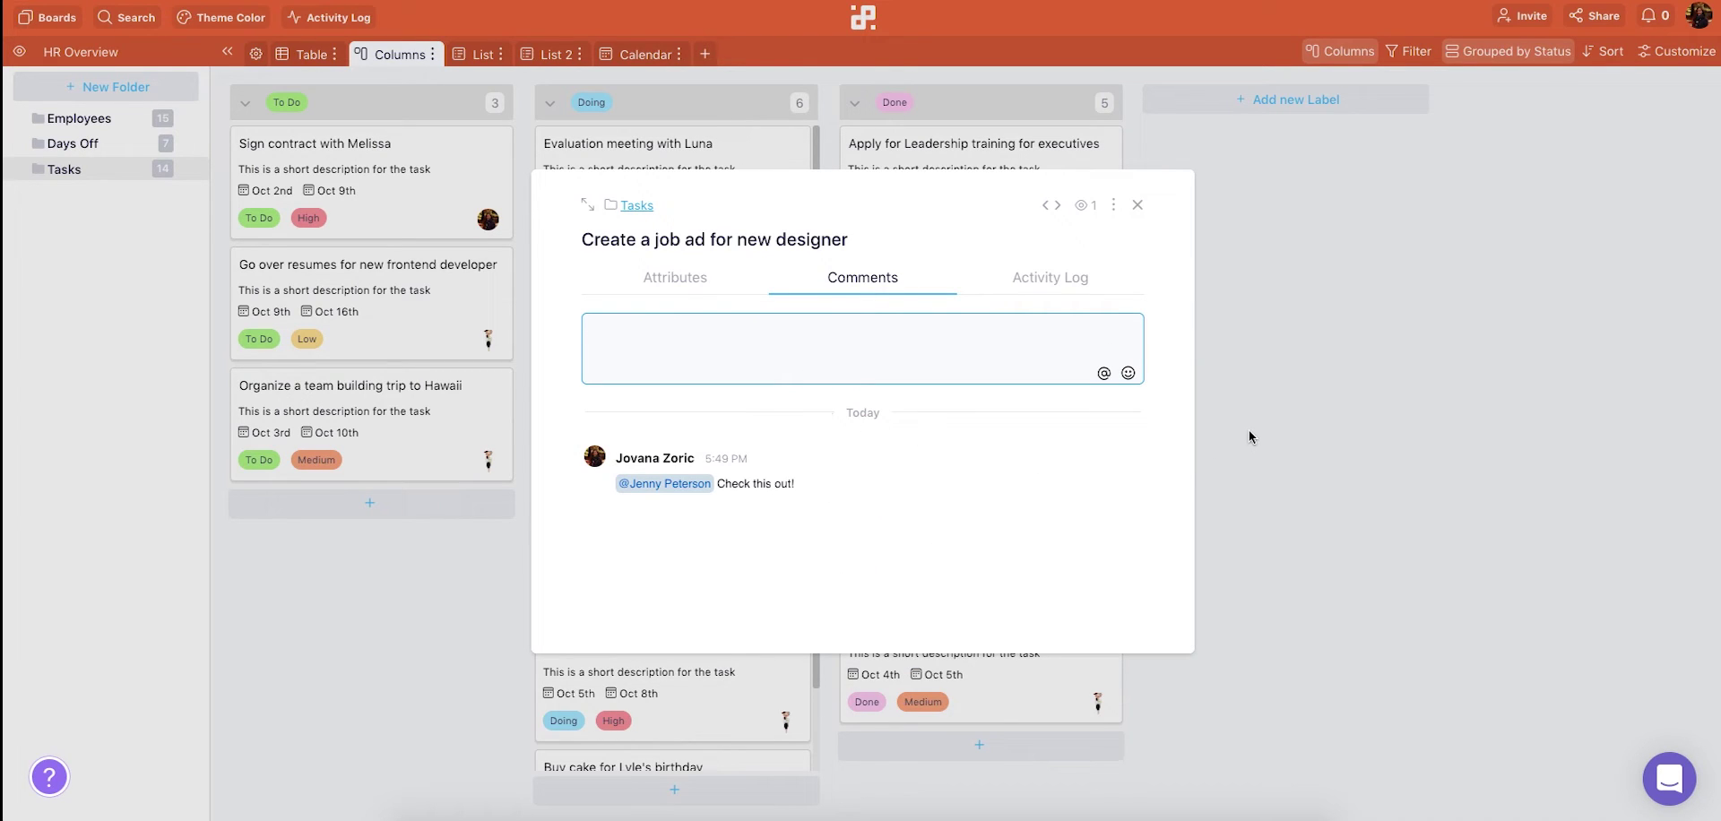
pyautogui.click(1249, 430)
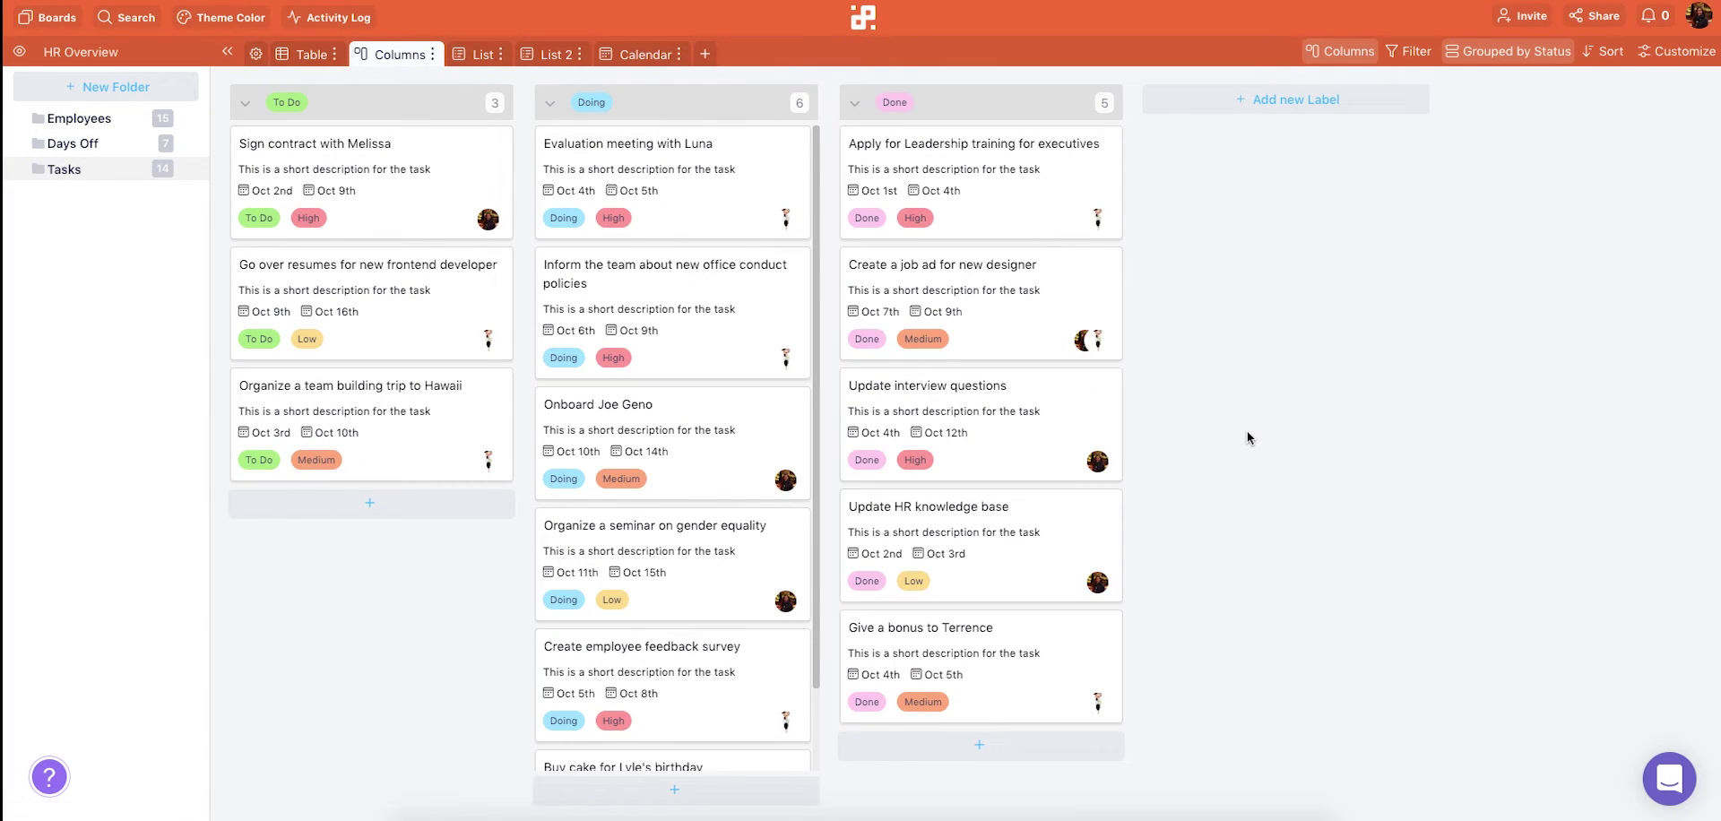
# Step: In the notification settings, enable Do not disturb and disable emails for item assignments and comment mentions, leaving the settings closed
pyautogui.click(1654, 11)
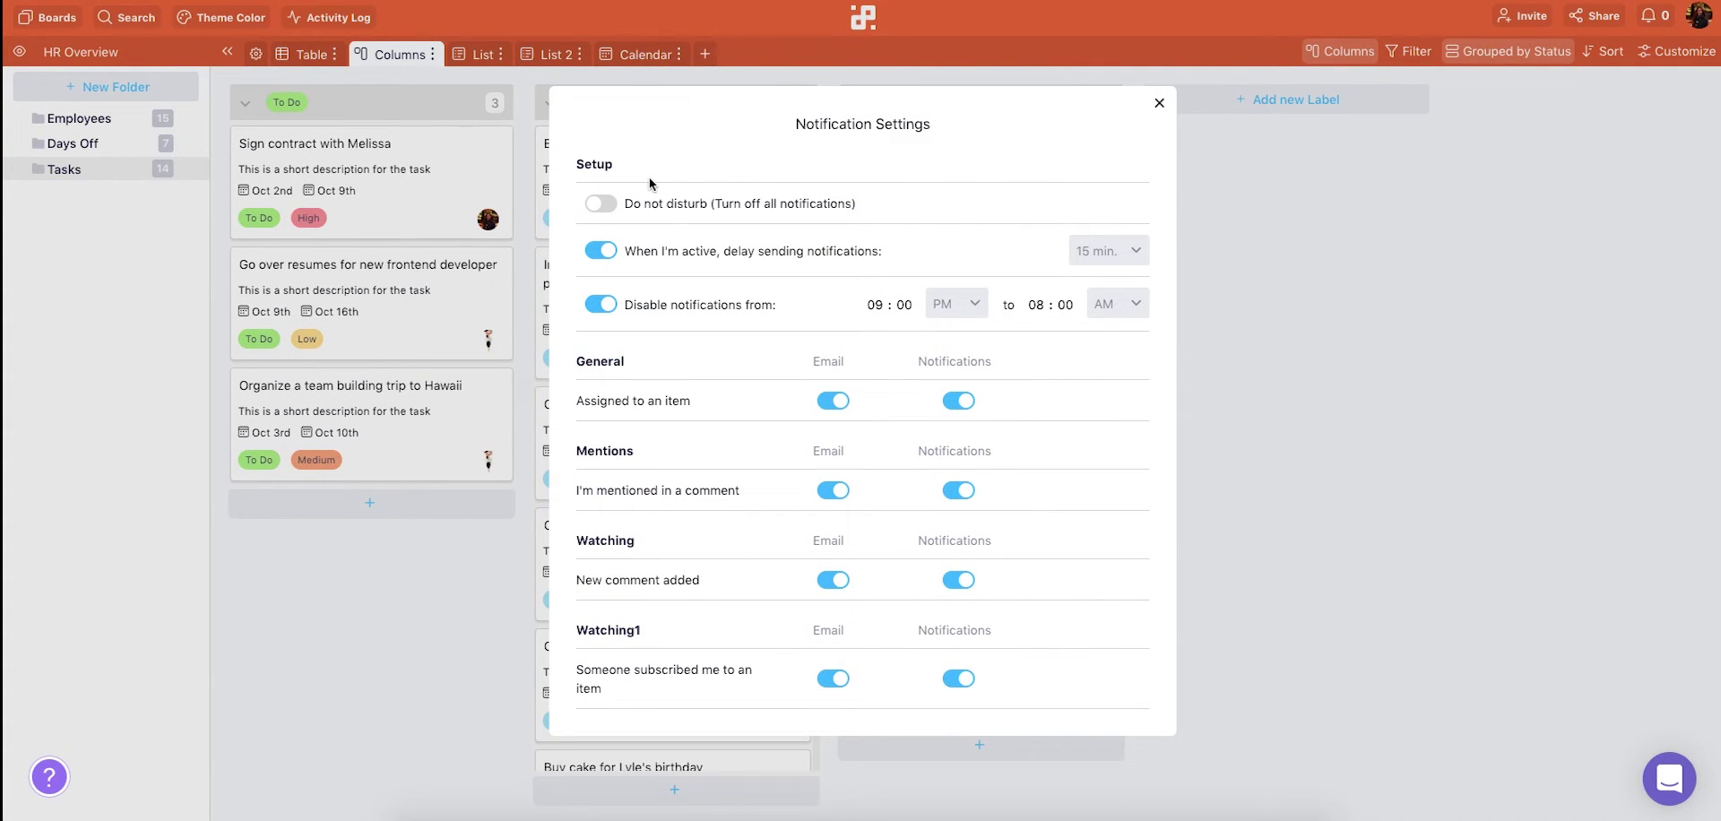
pyautogui.click(602, 206)
pyautogui.click(832, 402)
pyautogui.click(833, 493)
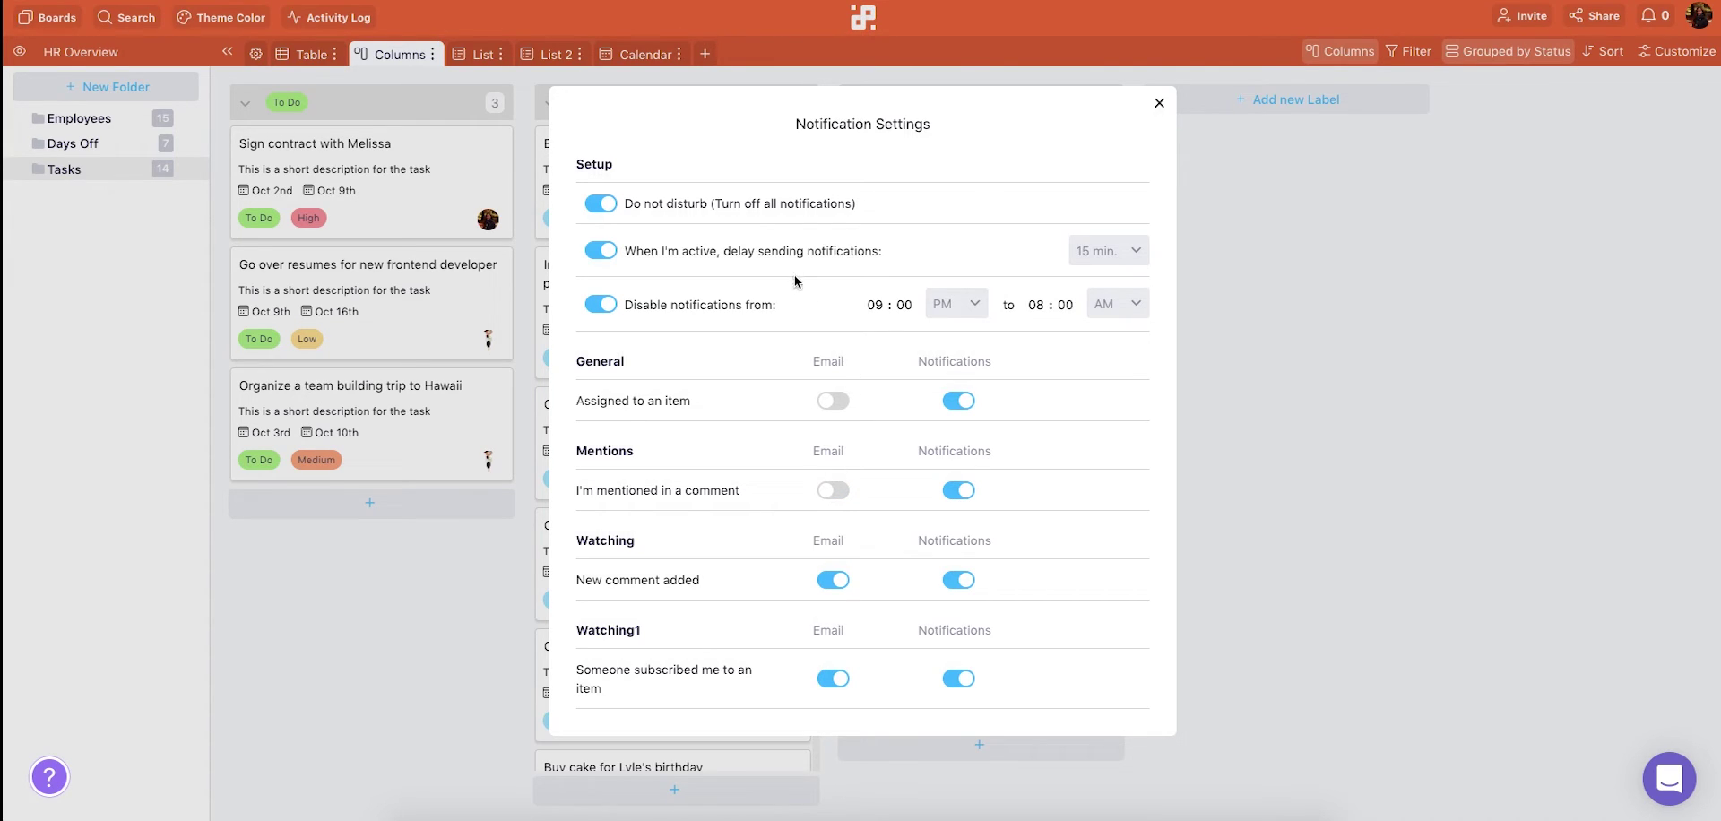
pyautogui.click(1319, 375)
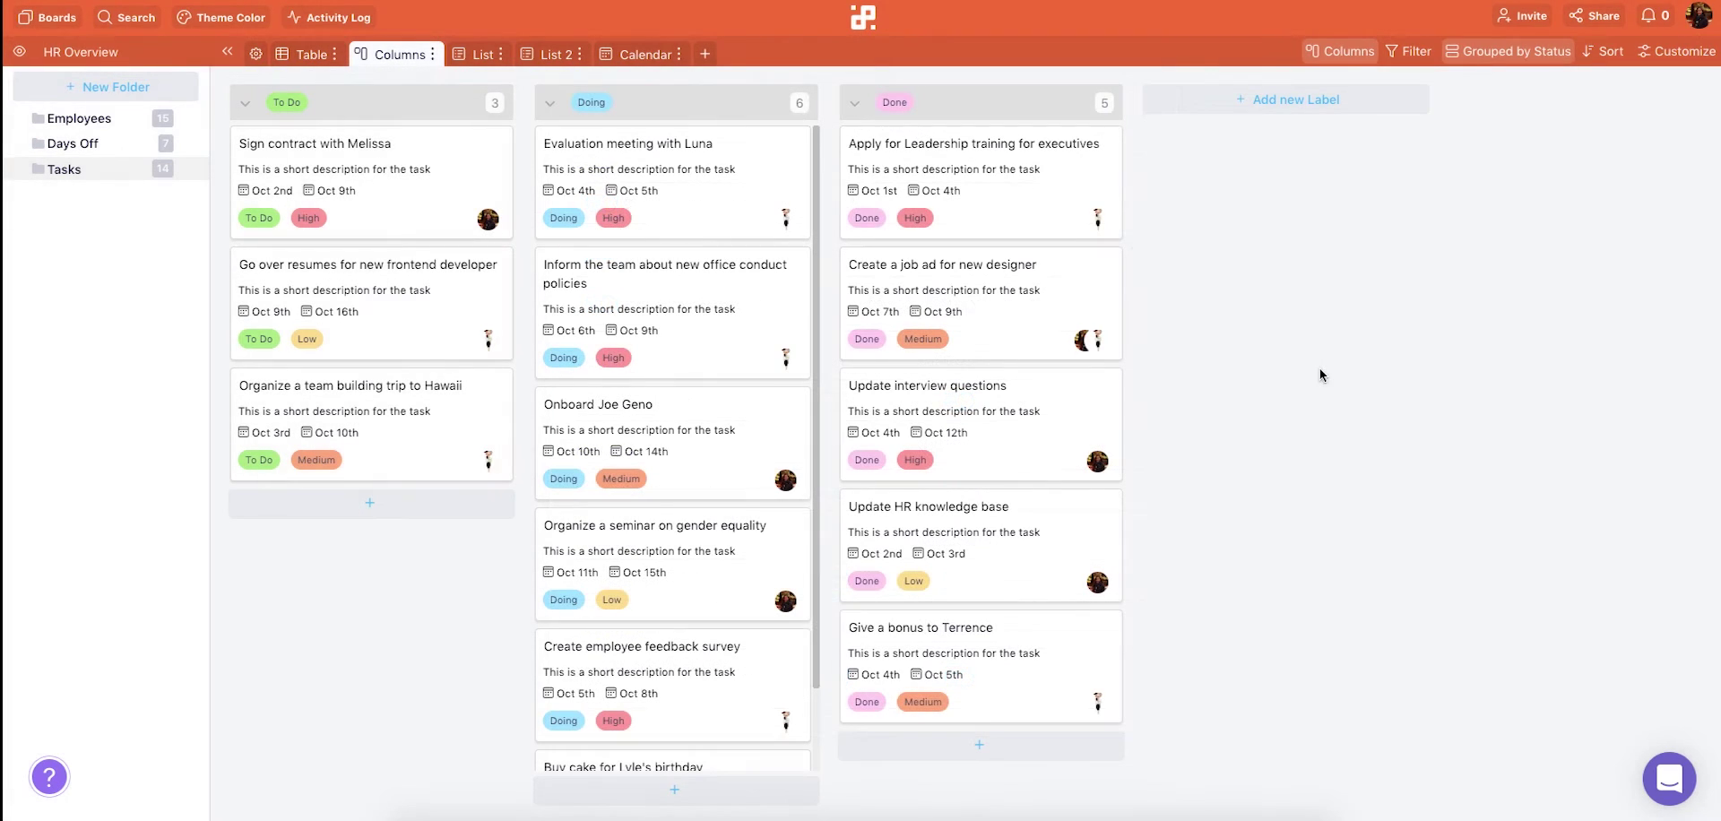
# Step: Review the recent changes recorded in the board's activity log and close it
pyautogui.click(333, 17)
pyautogui.scroll(-2, 962, 360)
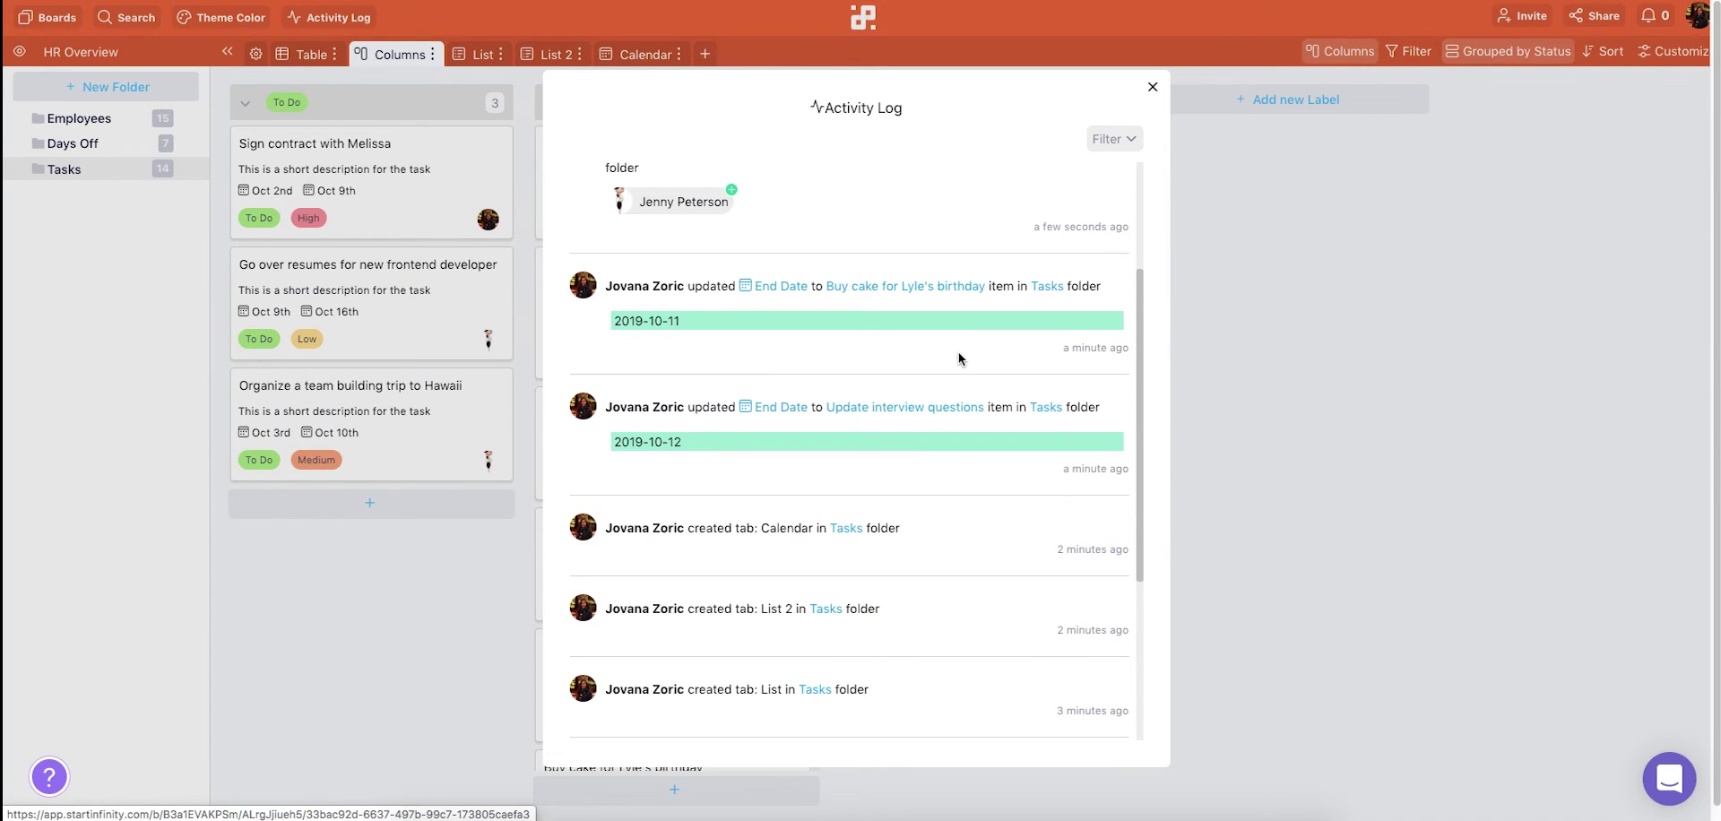
pyautogui.scroll(2, 959, 353)
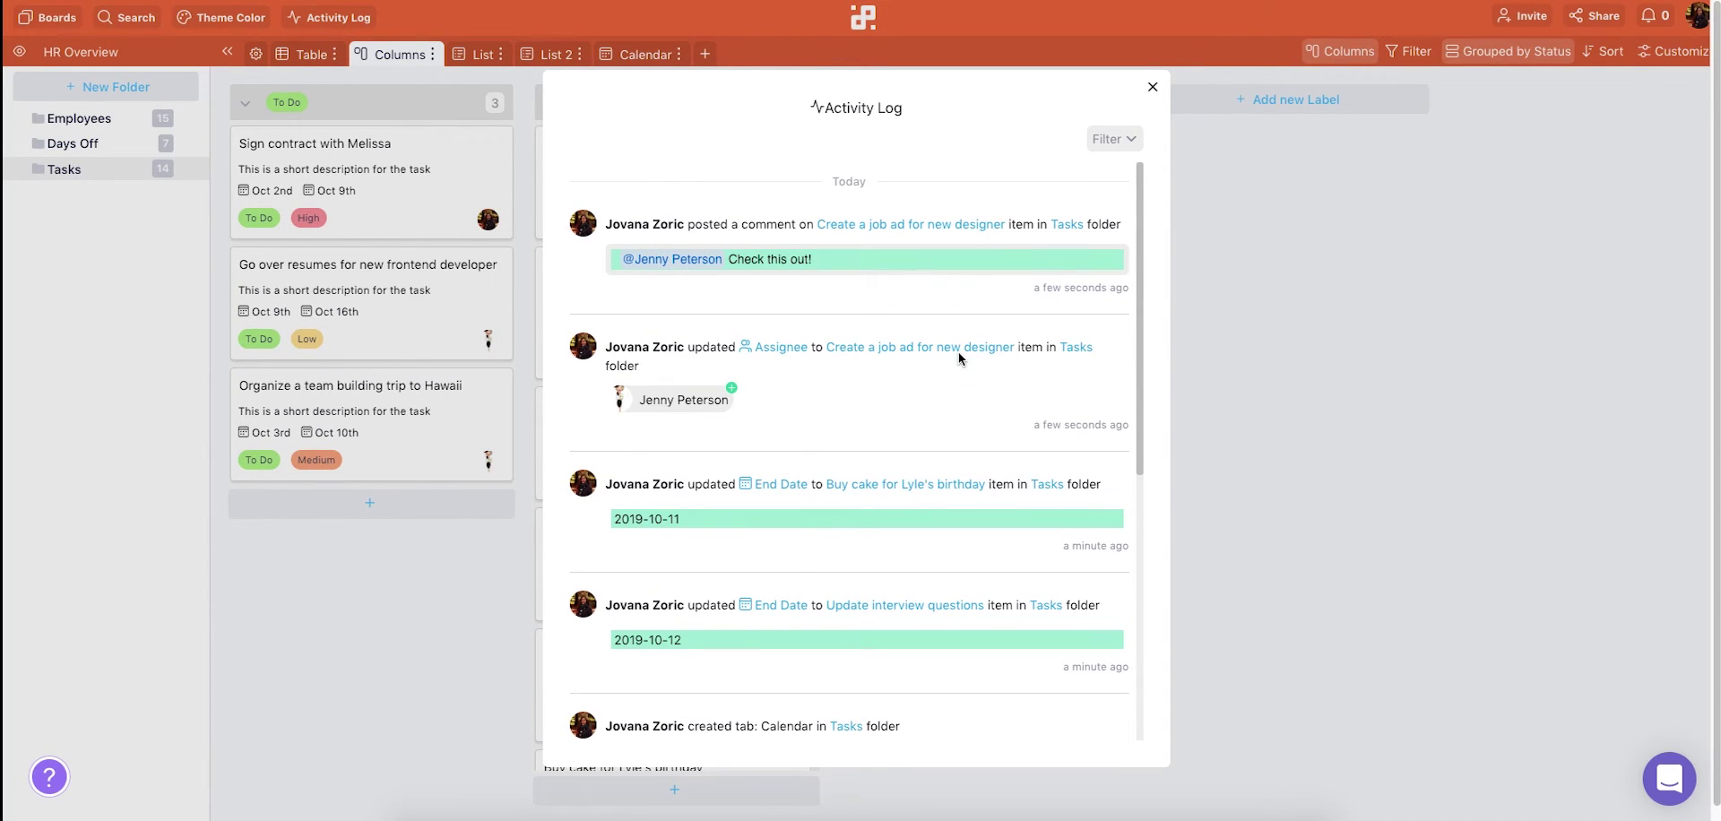
pyautogui.click(1311, 345)
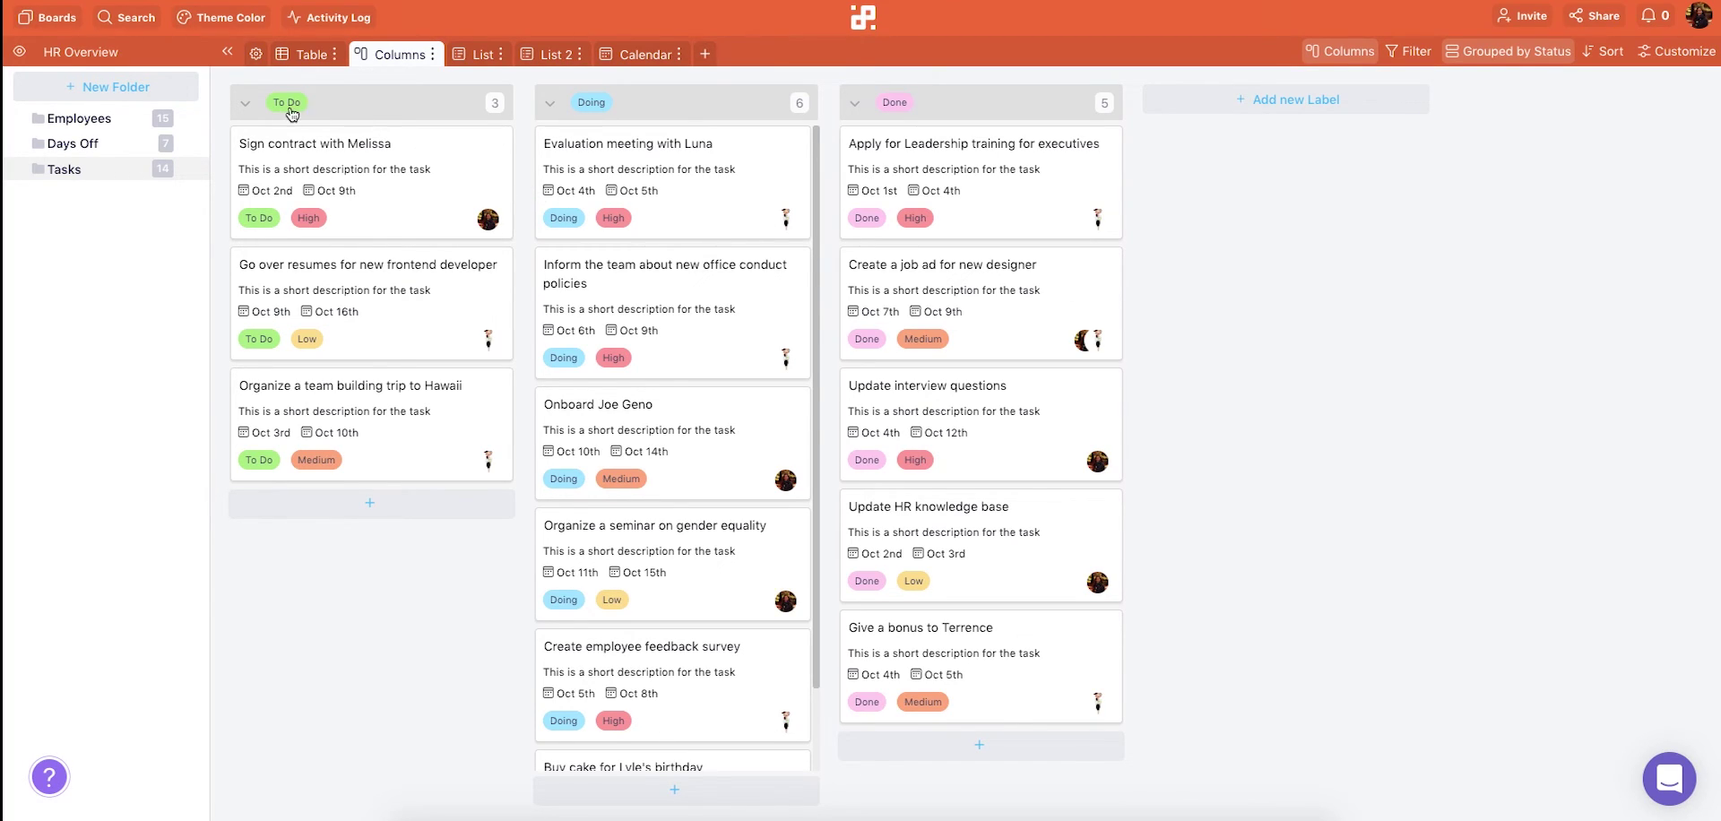
# Step: Examine the options available for the Tasks folder, such as duplicating and CSV export, without applying any
pyautogui.moveTo(205, 177)
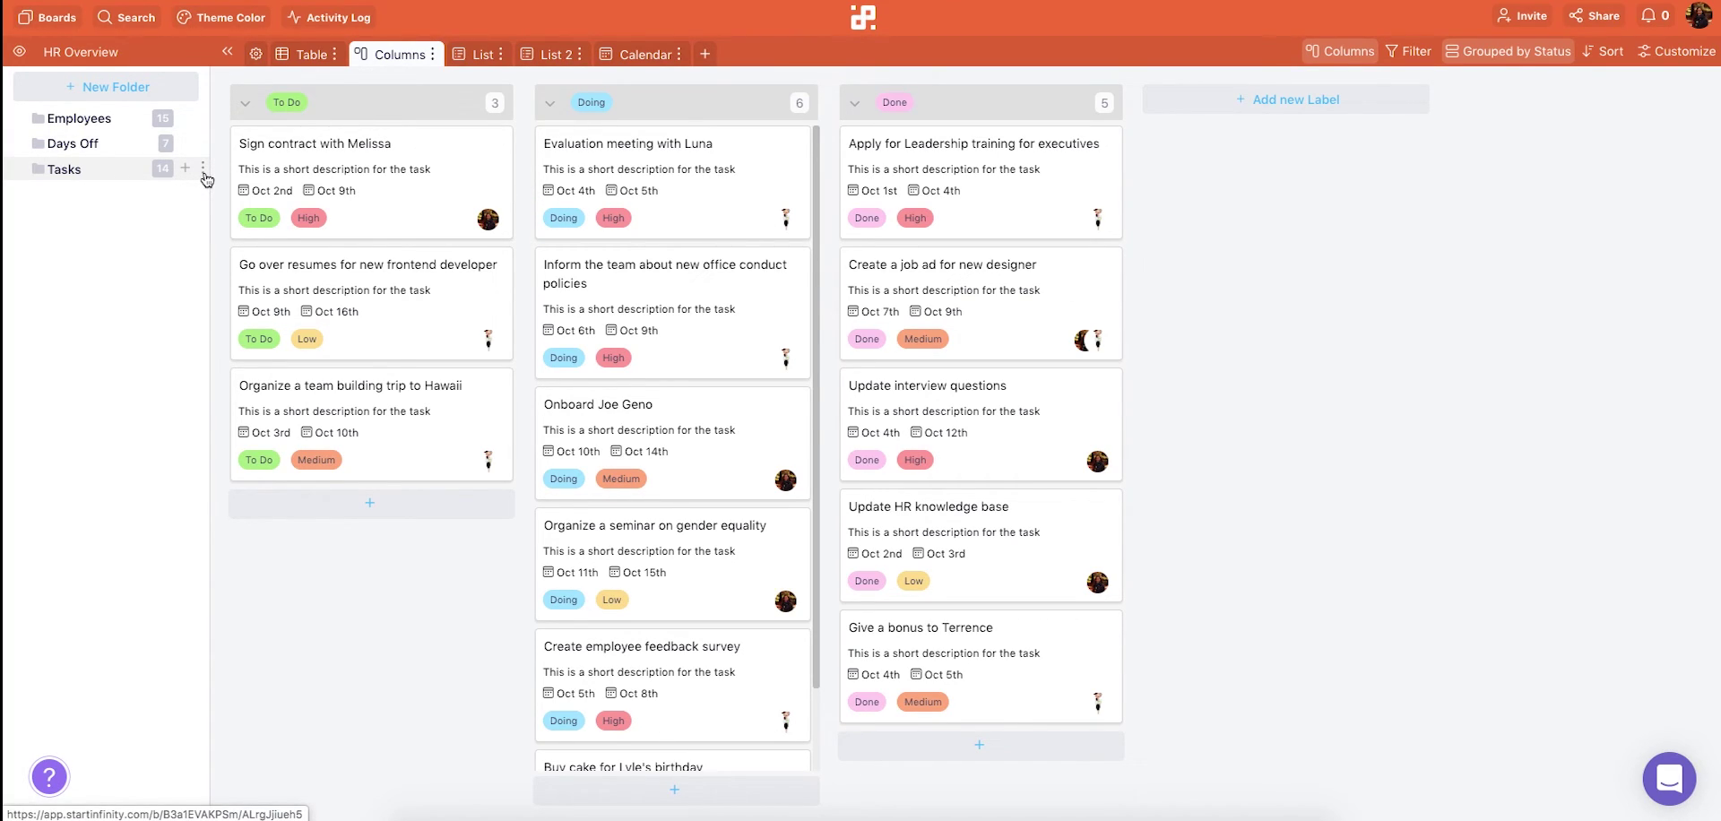
pyautogui.click(203, 169)
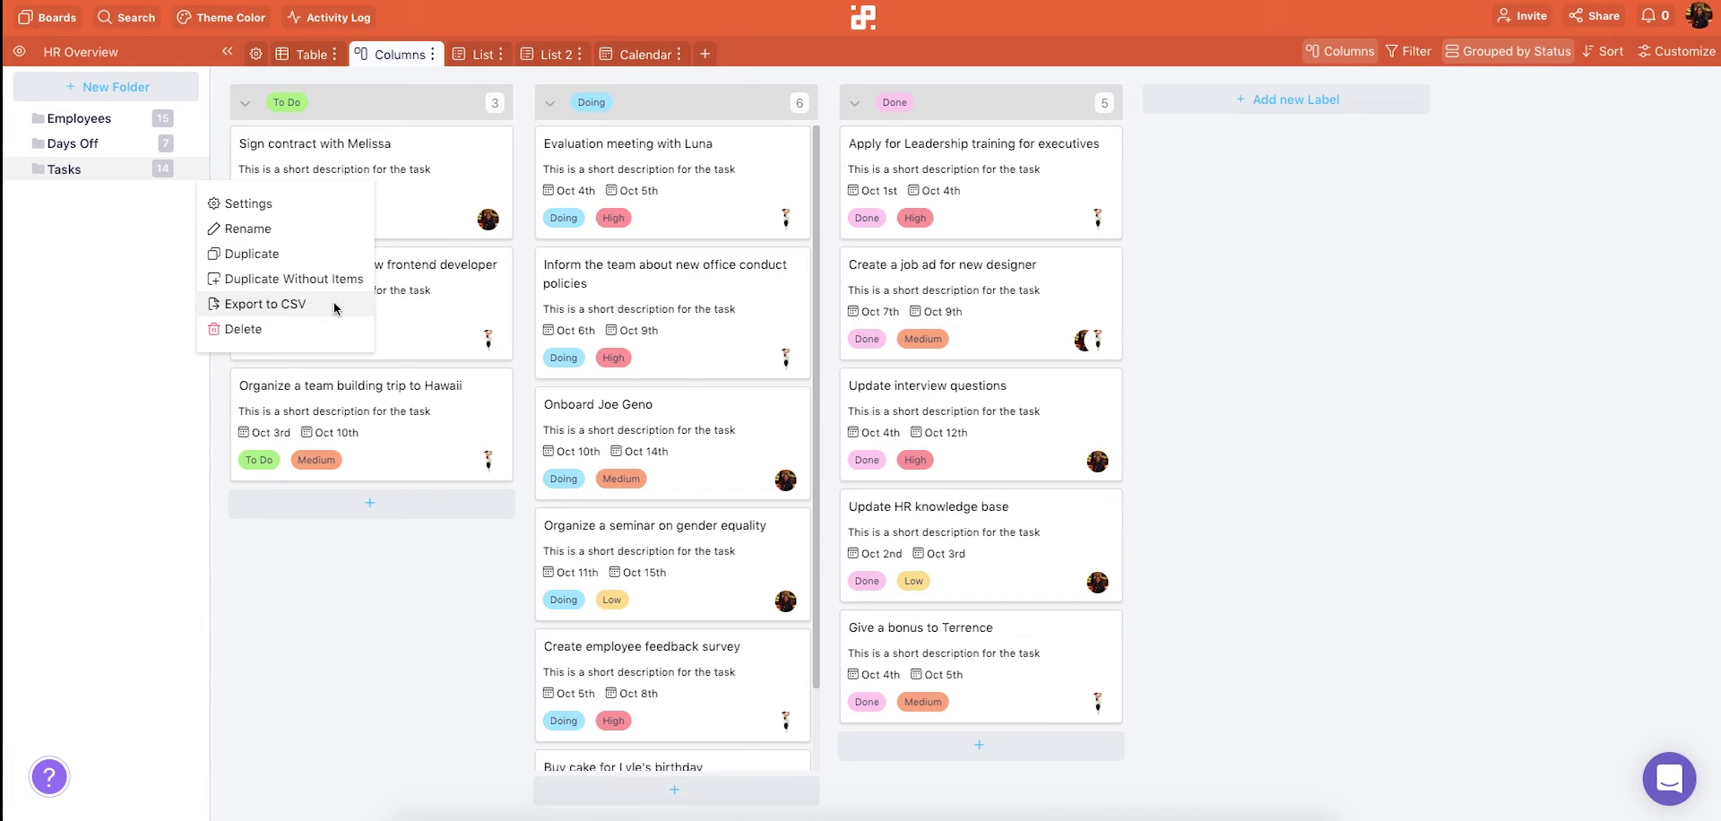
pyautogui.click(125, 291)
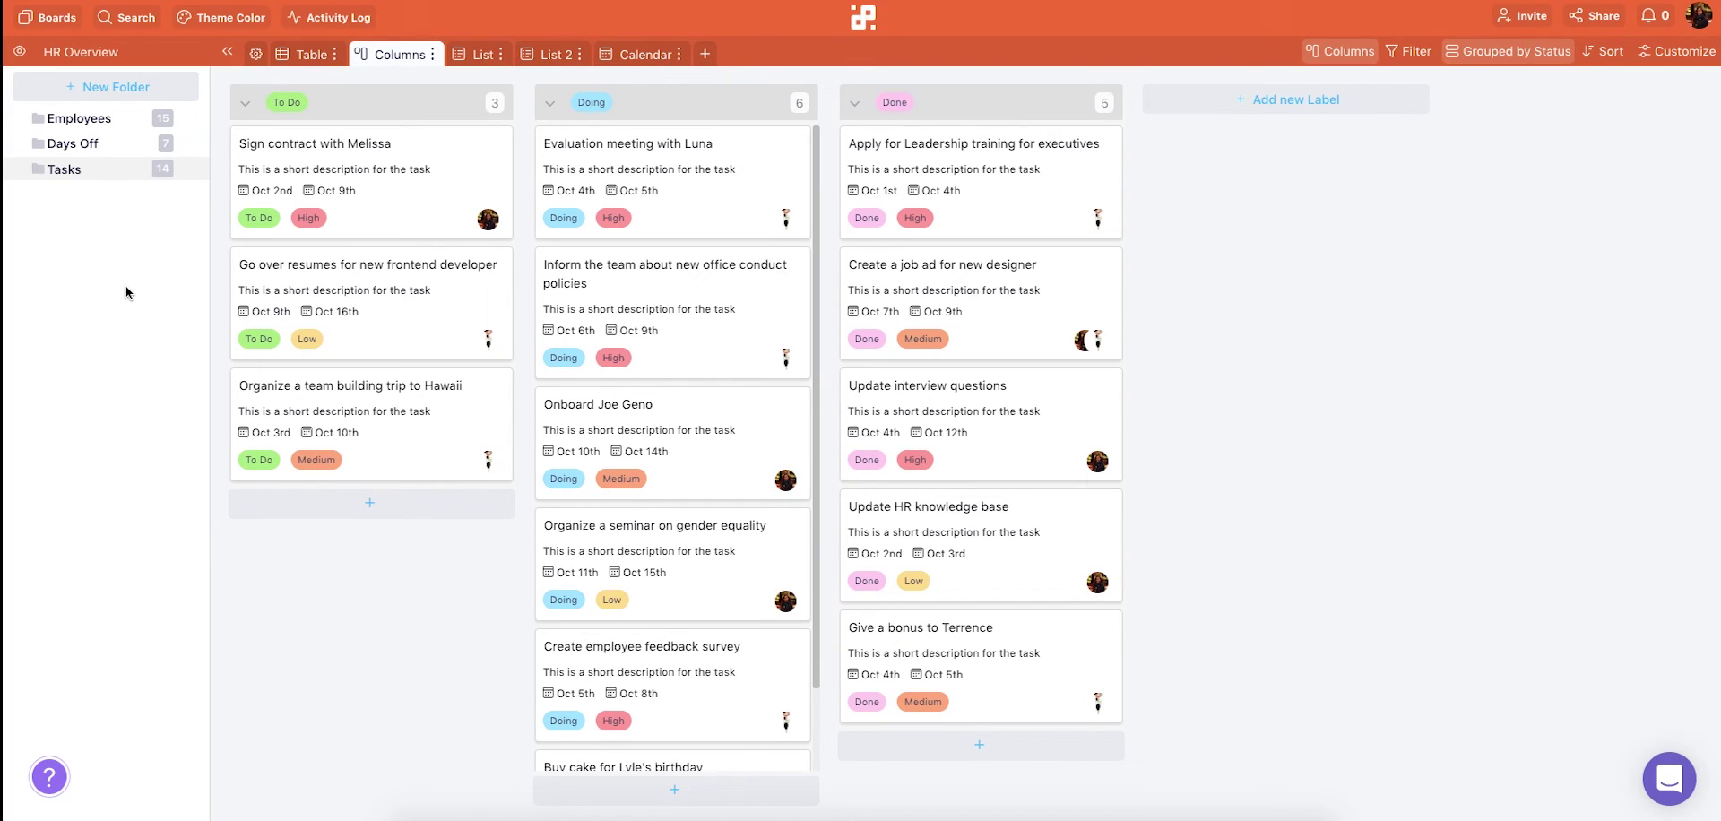
# Step: Go to the home dashboard and examine the options for the Finances board in BlueSky Co. without applying any
pyautogui.click(57, 19)
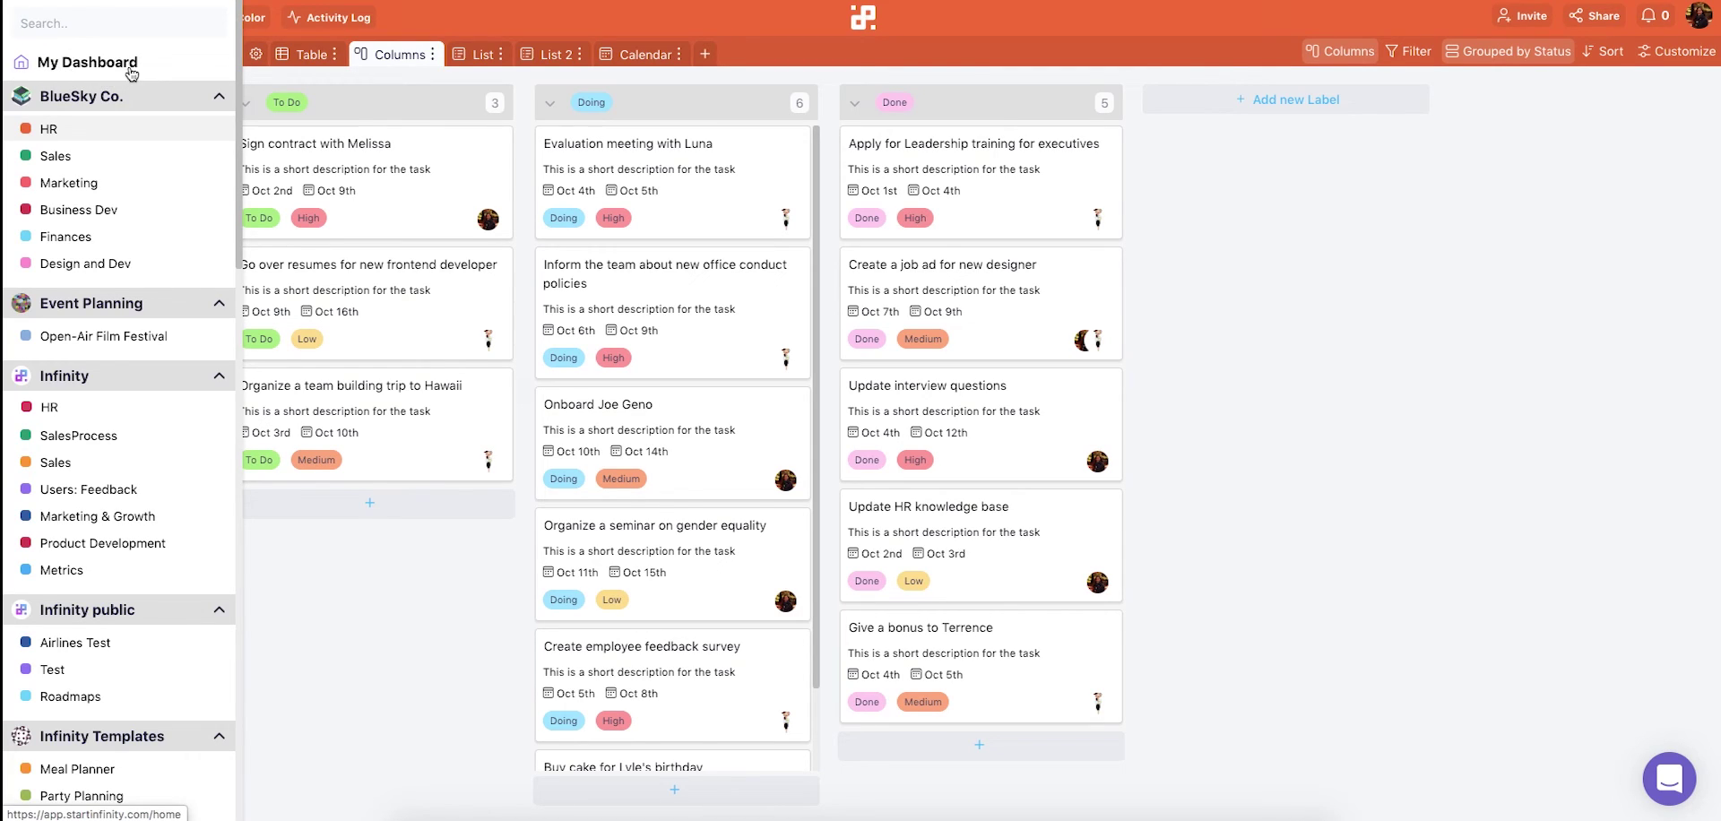
pyautogui.click(852, 16)
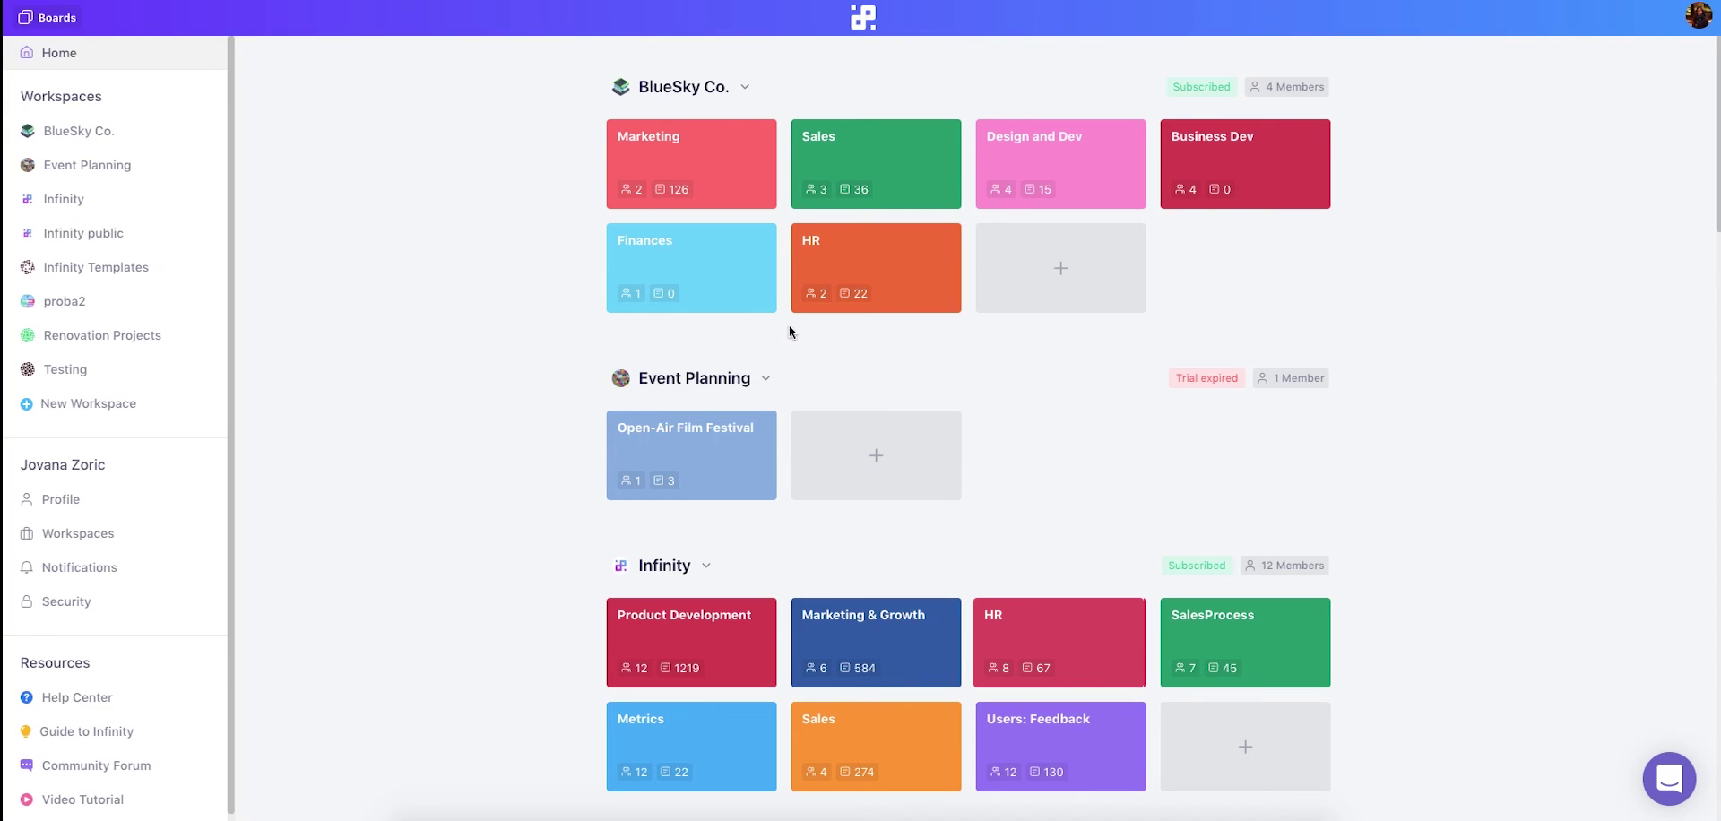
pyautogui.click(765, 298)
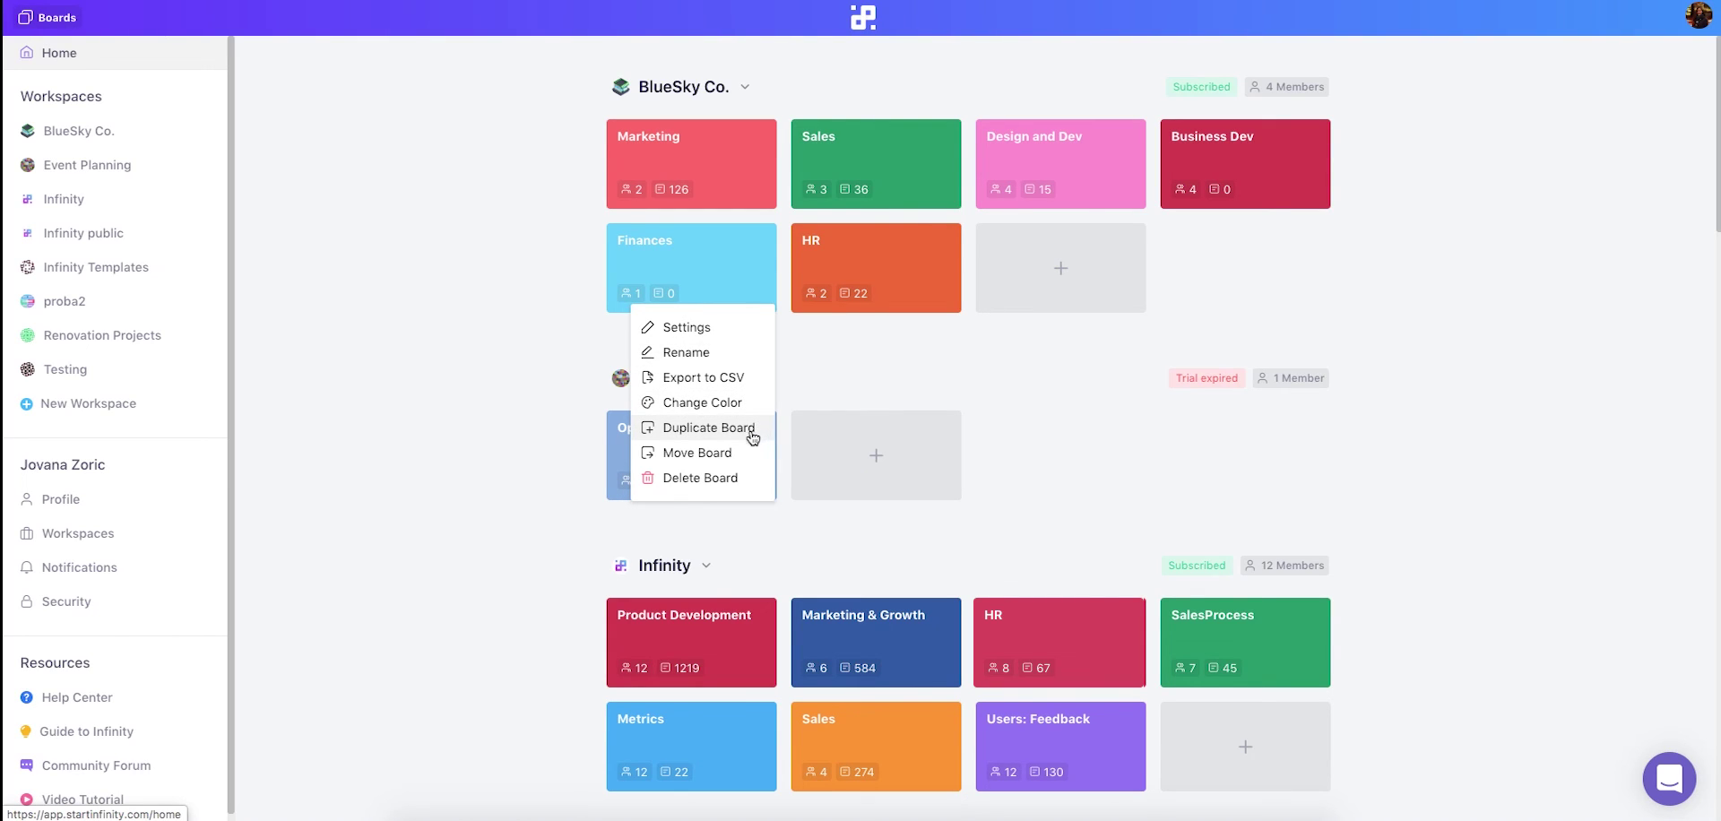
pyautogui.click(831, 382)
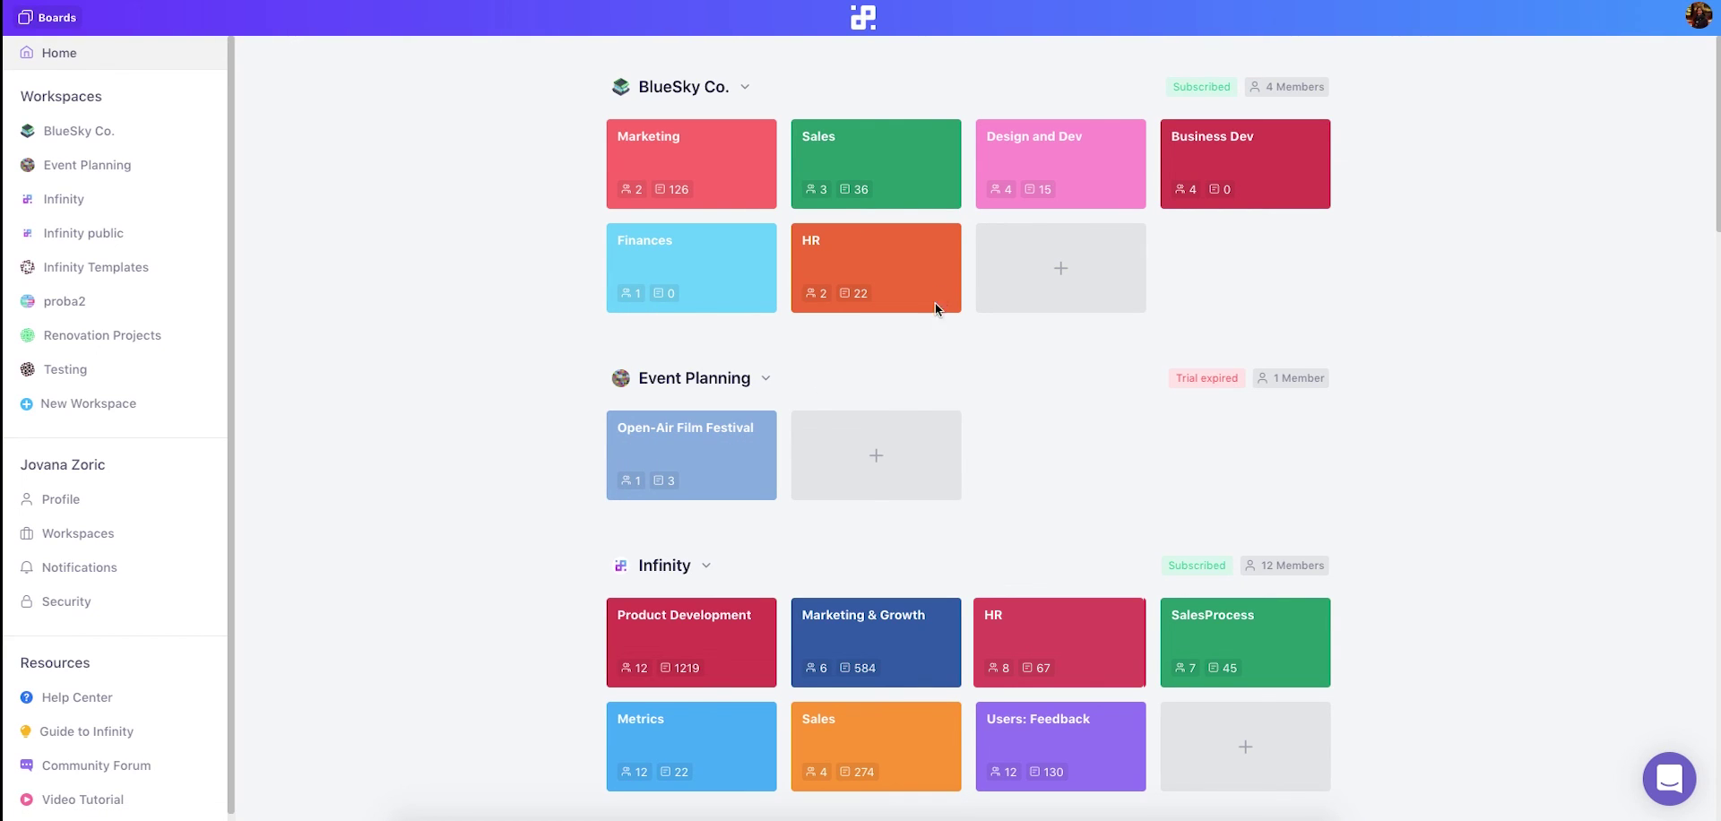
# Step: Reorder the BlueSky Co. boards as Marketing, HR, Finances, Design and Dev, Business Dev and Sales
pyautogui.moveTo(907, 169); pyautogui.dragTo(891, 264)
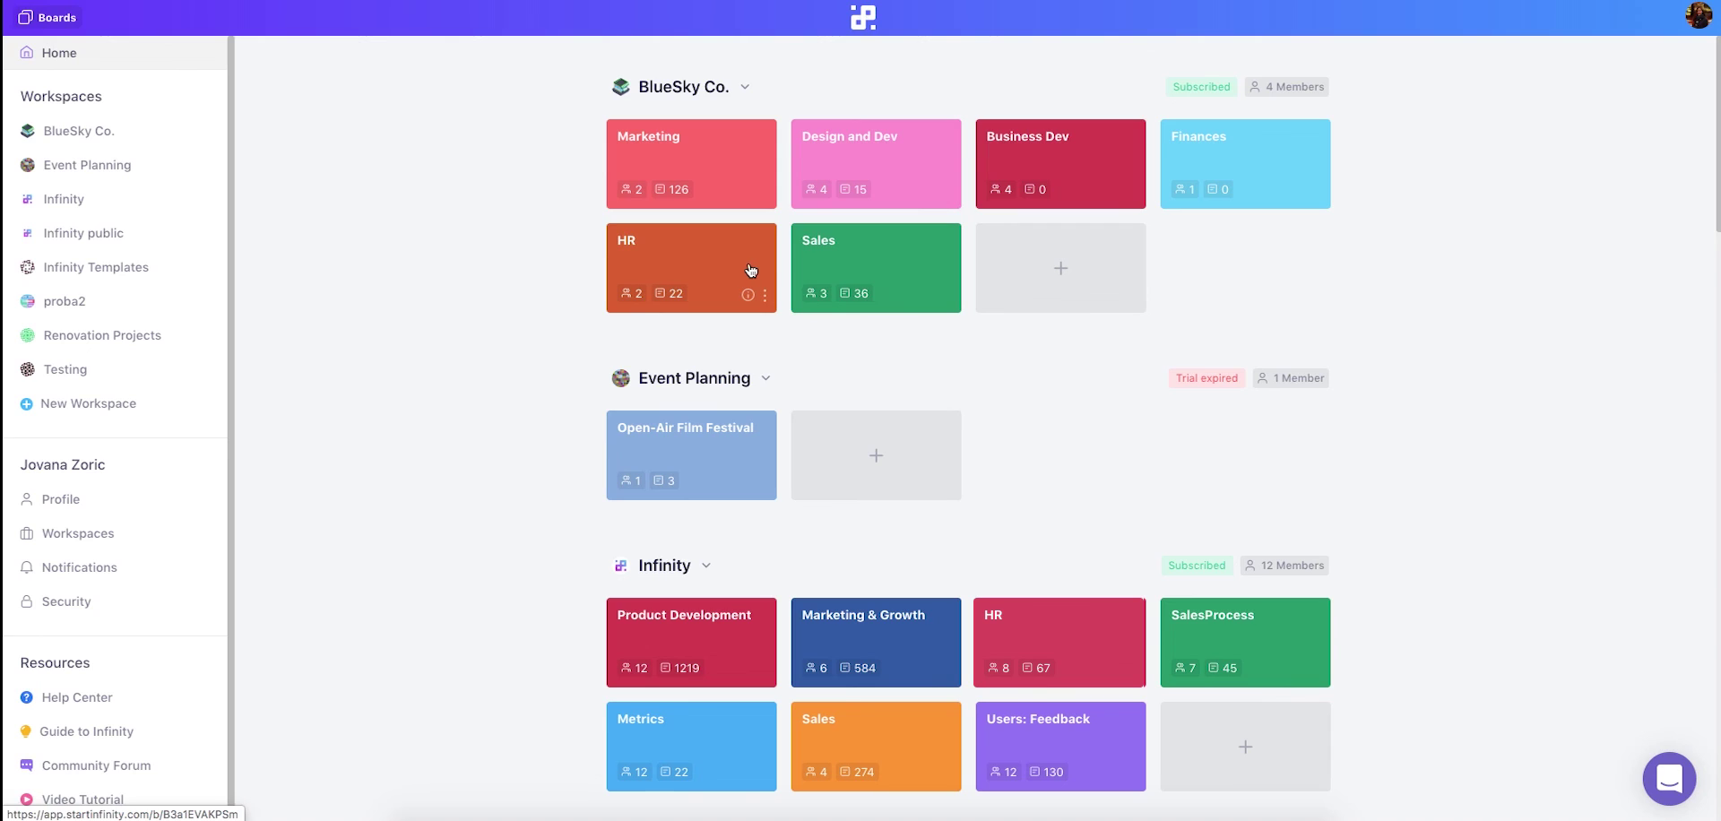
pyautogui.moveTo(749, 268); pyautogui.dragTo(894, 158)
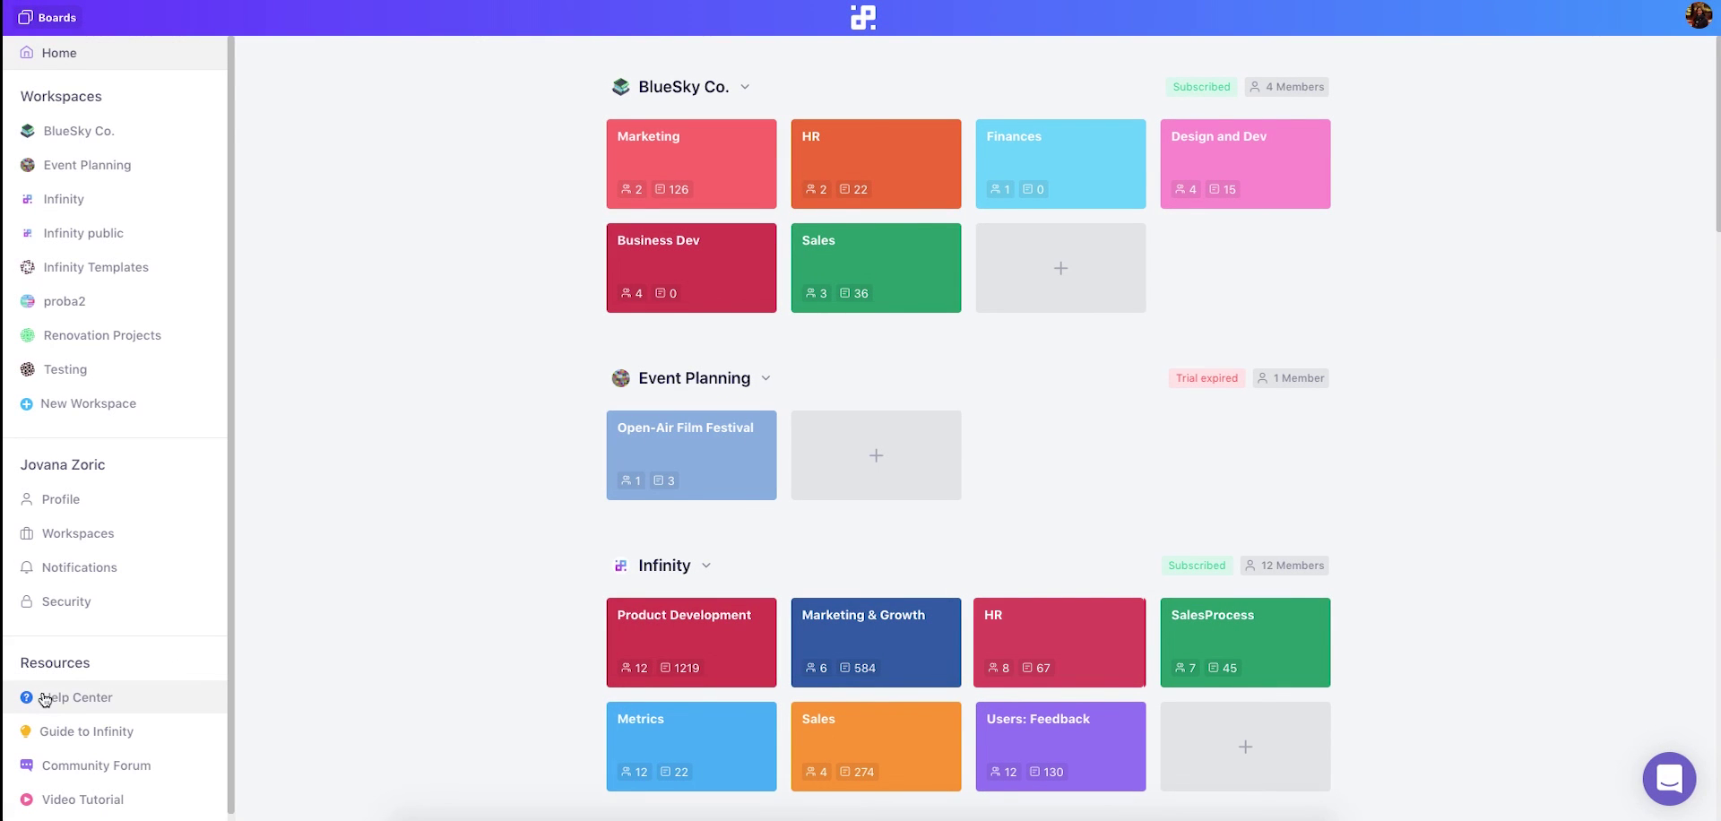